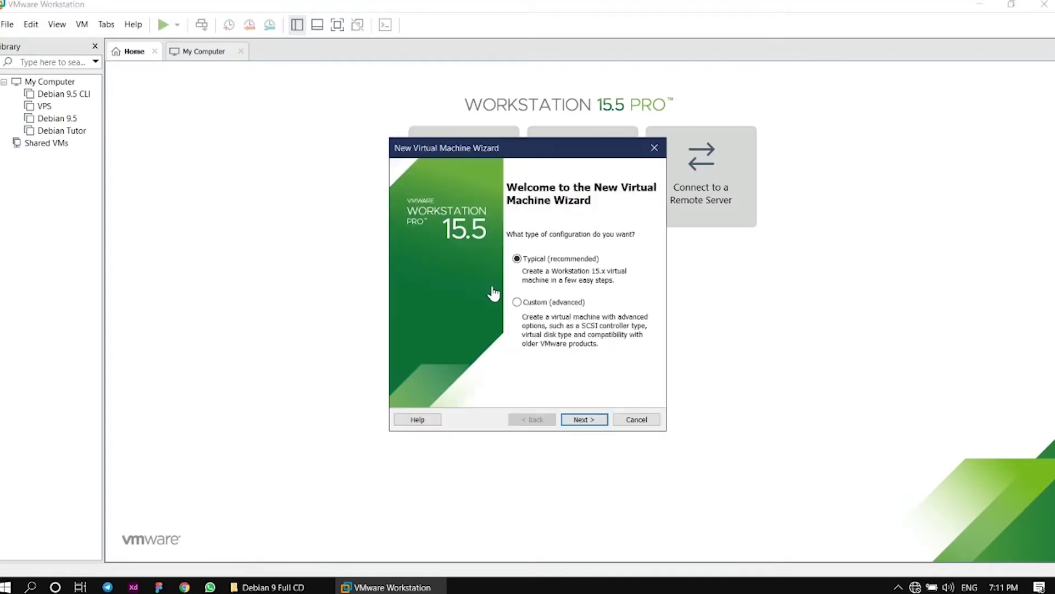
Select proxmox-ve_6.1-2.iso as the installer disc image for the new VM
{"action": "left_click", "coordinate": [585, 419]}
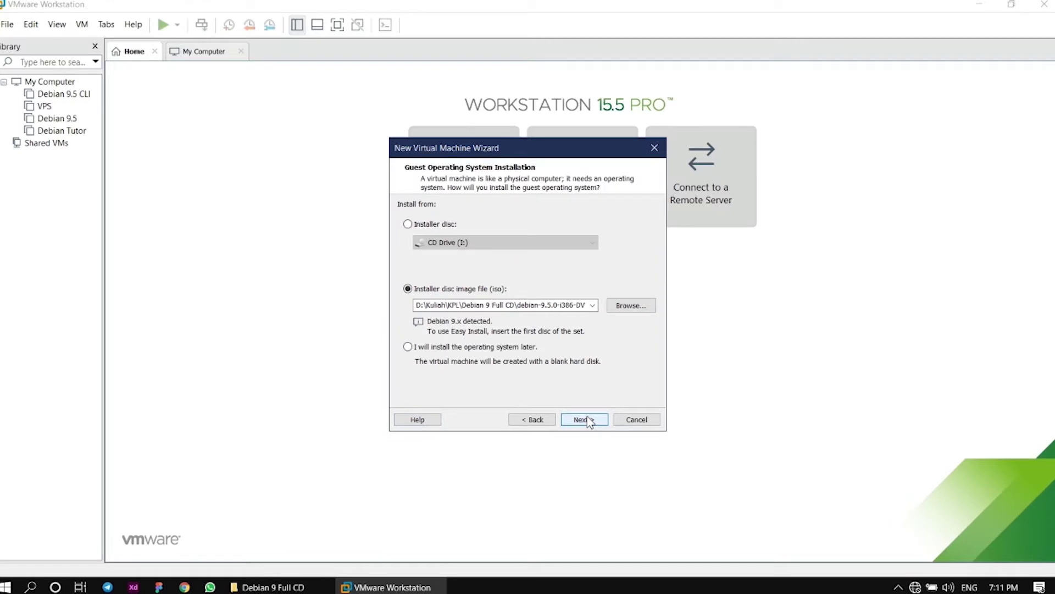
{"action": "left_click", "coordinate": [641, 309]}
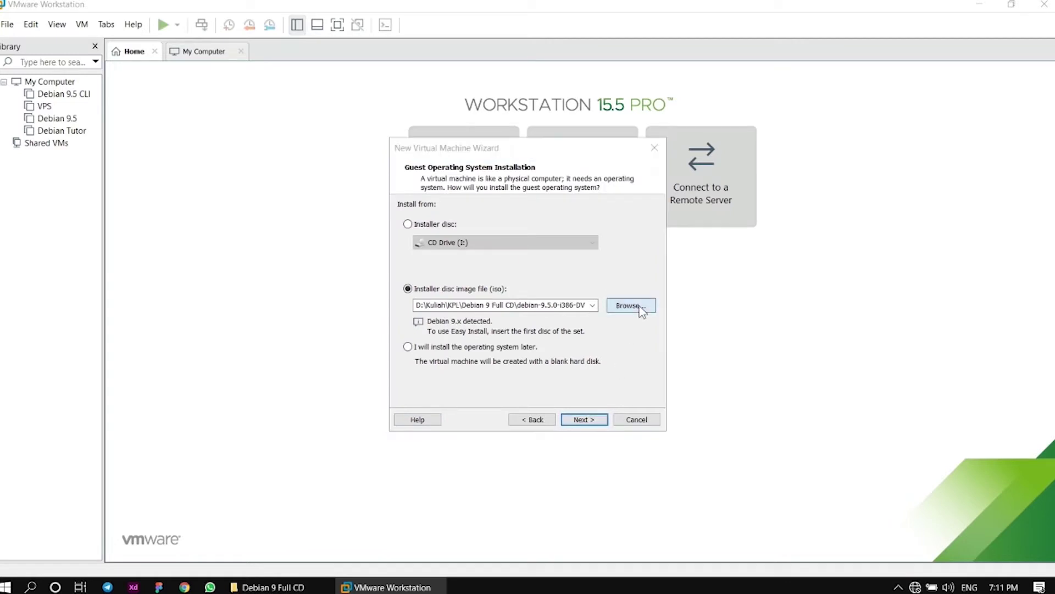
{"action": "left_click", "coordinate": [605, 319]}
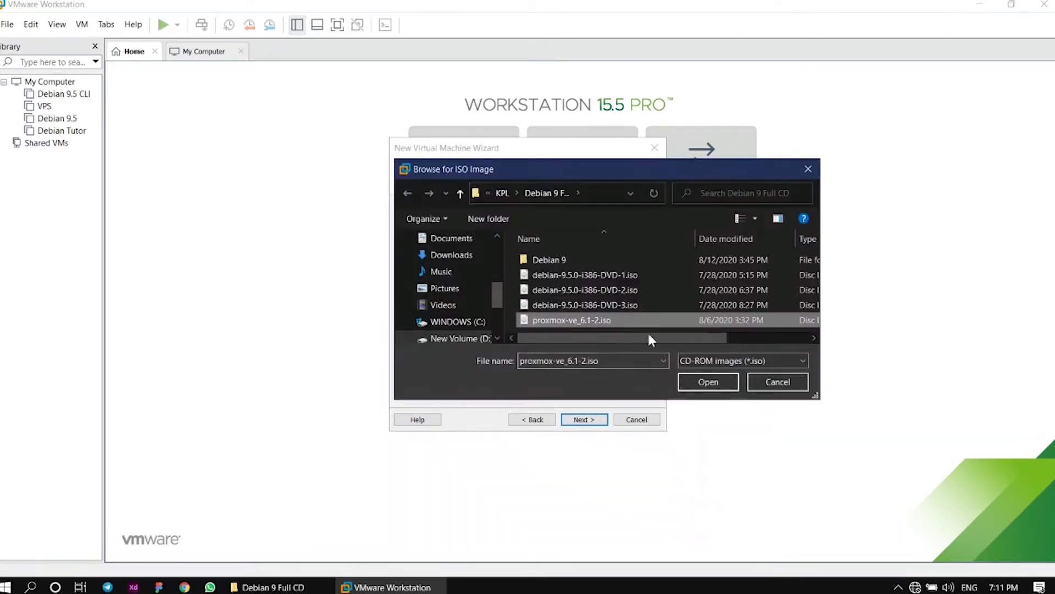
{"action": "left_click", "coordinate": [703, 383]}
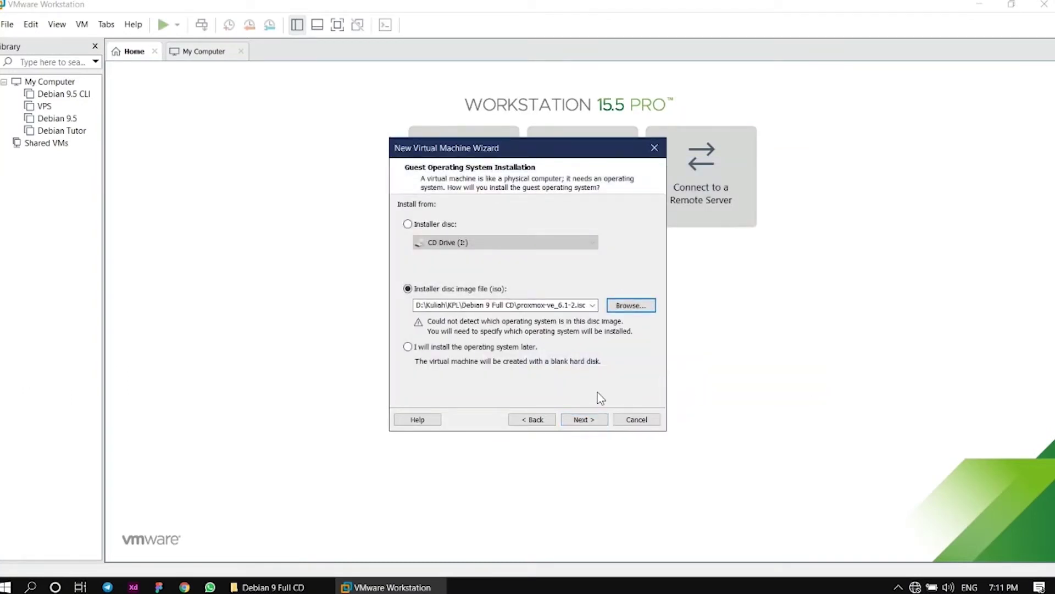
{"action": "left_click", "coordinate": [601, 420]}
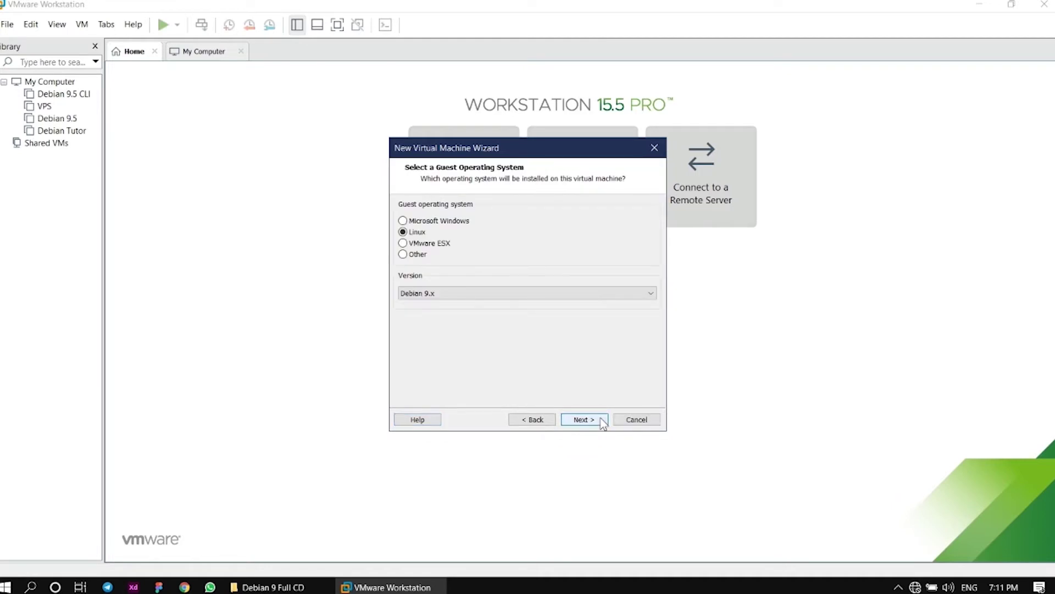
Set the guest version to Other Linux 5.x or later kernel 64-bit
{"action": "left_click", "coordinate": [469, 293]}
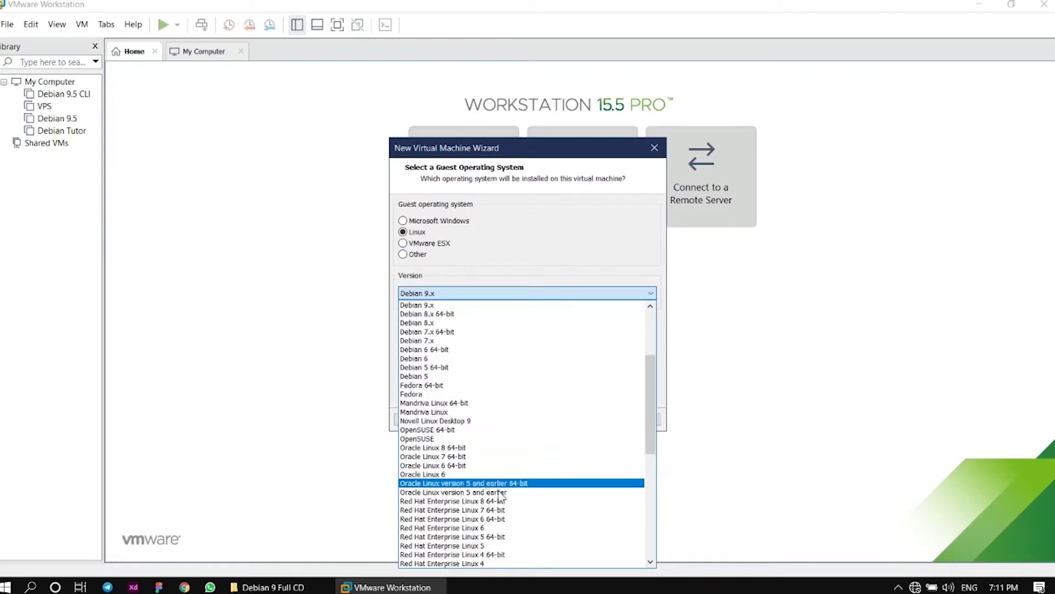
{"action": "scroll", "coordinate": [497, 497], "scroll_direction": "down", "scroll_amount": 10}
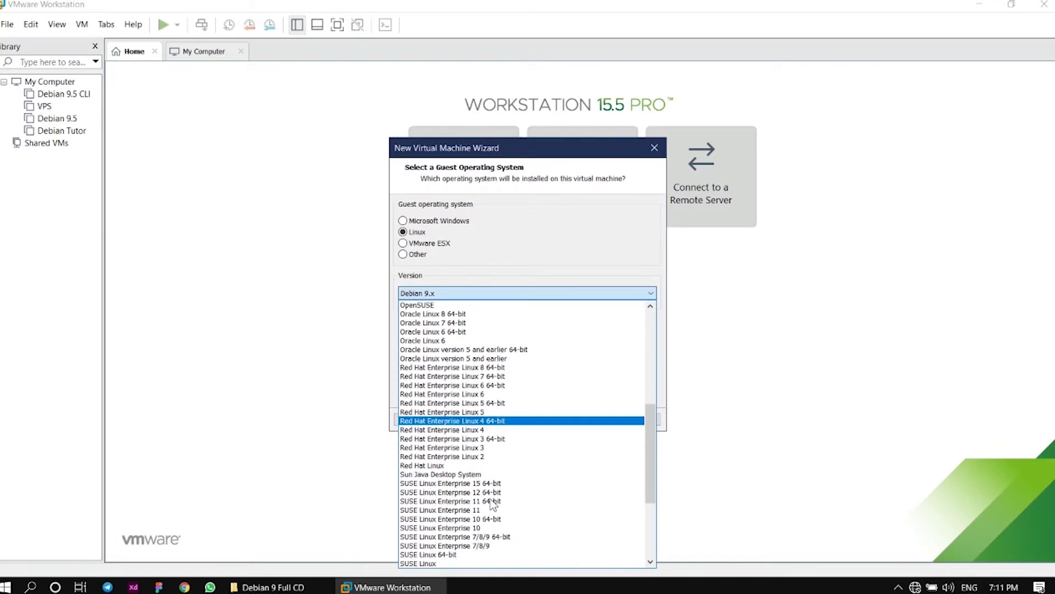
{"action": "scroll", "coordinate": [491, 504], "scroll_direction": "down", "scroll_amount": 1}
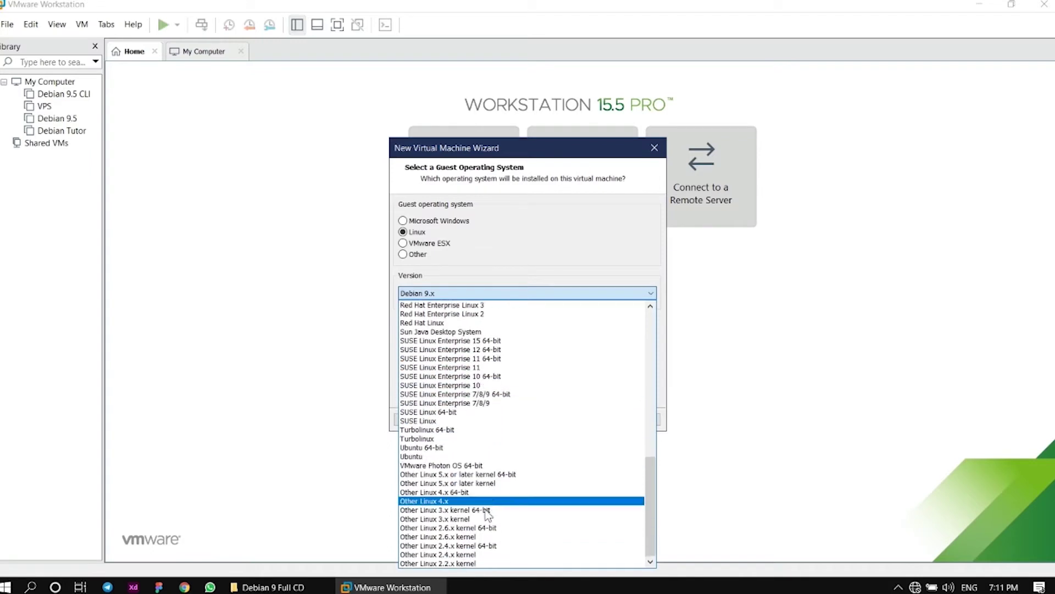
{"action": "left_click", "coordinate": [509, 475]}
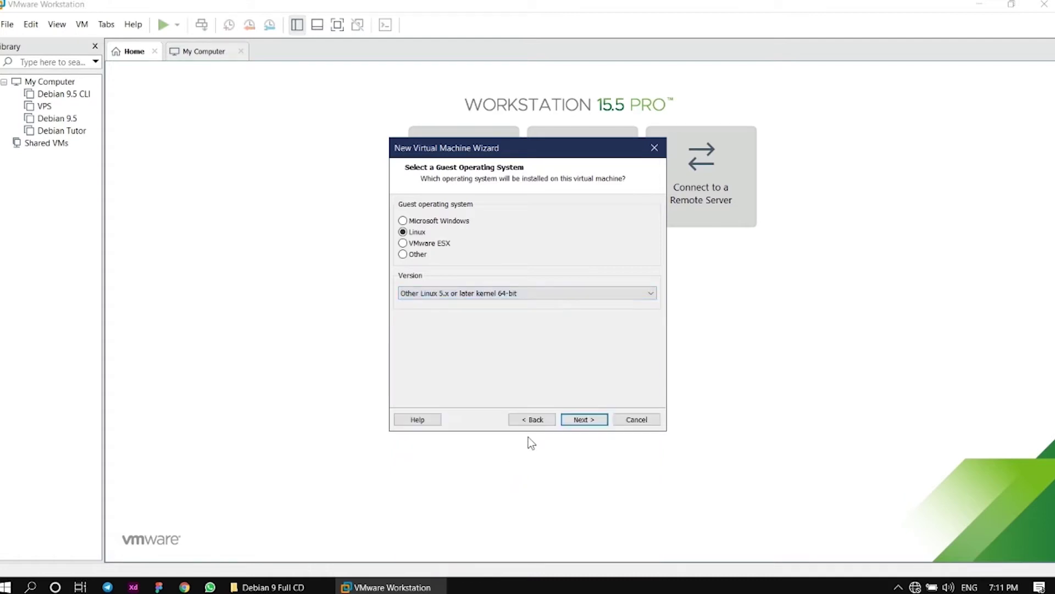
Name the virtual machine 'VPS Tutor'
{"action": "left_click", "coordinate": [583, 419]}
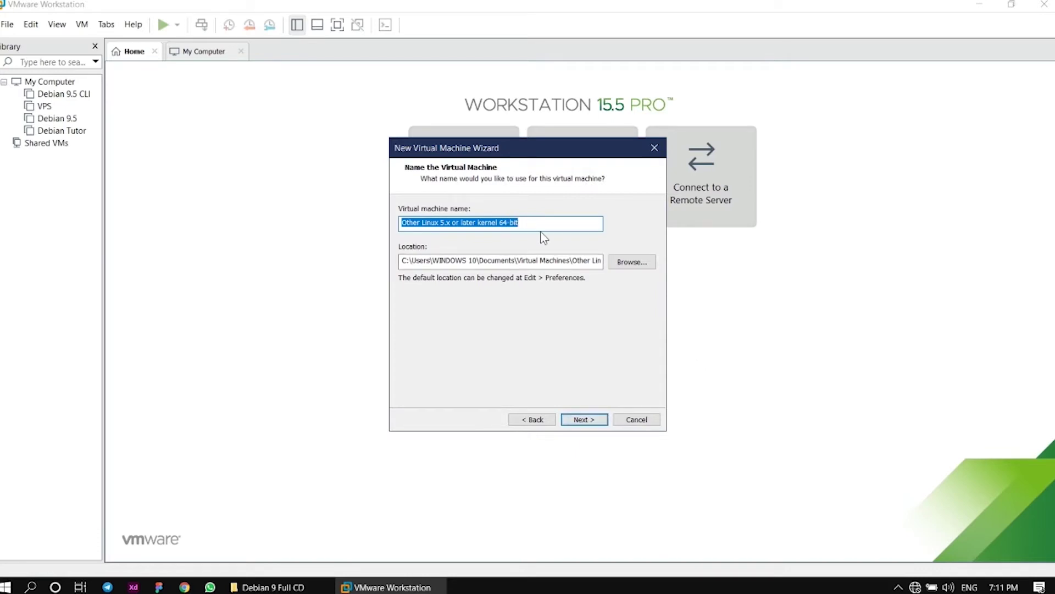
{"action": "type", "text": "VPS"}
{"action": "key", "text": "BackSpace"}
{"action": "key", "text": "BackSpace"}
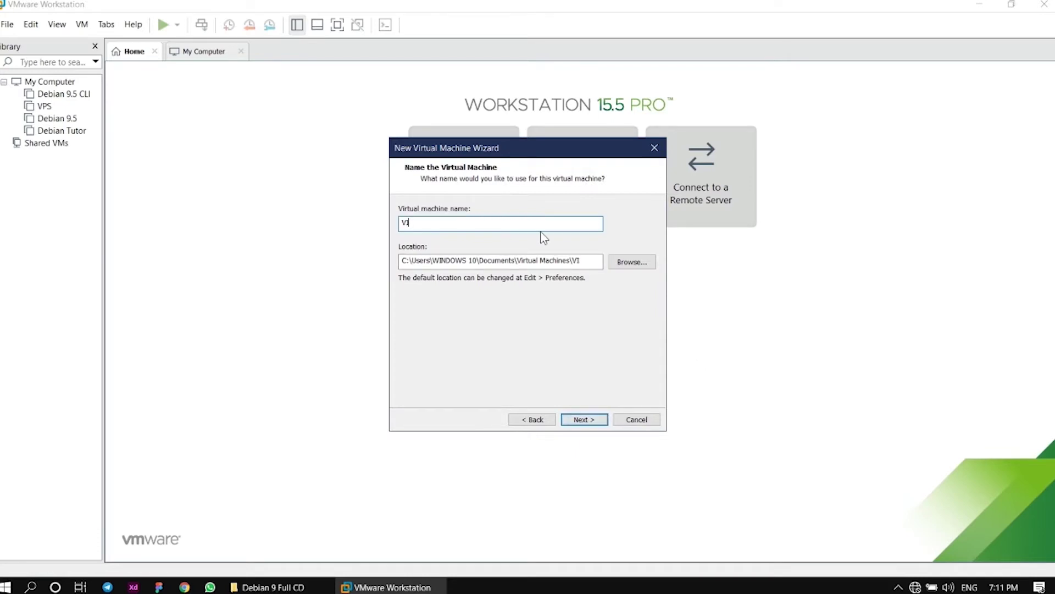
{"action": "type", "text": "PS Tutor"}
Store the VM in a new VPS2 folder on drive G: (G:\VPS2)
{"action": "left_click", "coordinate": [639, 263]}
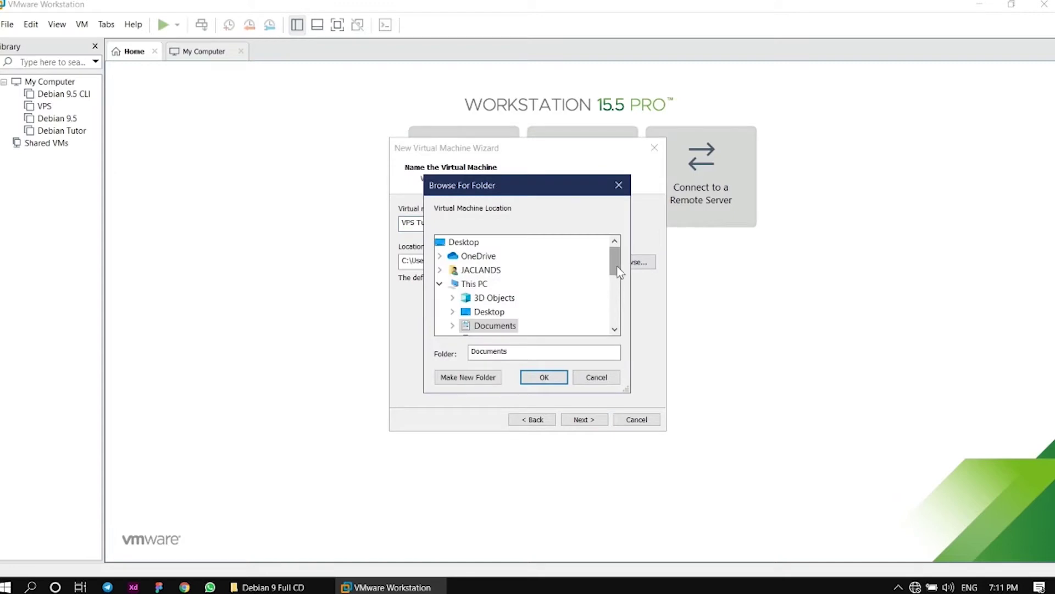
{"action": "scroll", "coordinate": [614, 285], "scroll_direction": "down", "scroll_amount": 4}
{"action": "left_click", "coordinate": [530, 285]}
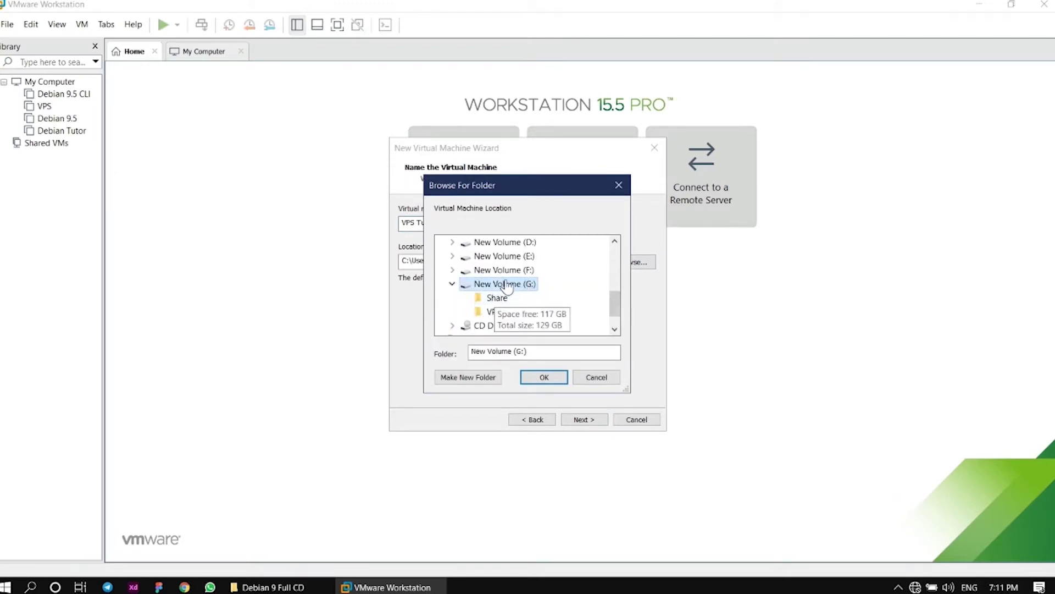
{"action": "left_click", "coordinate": [466, 378]}
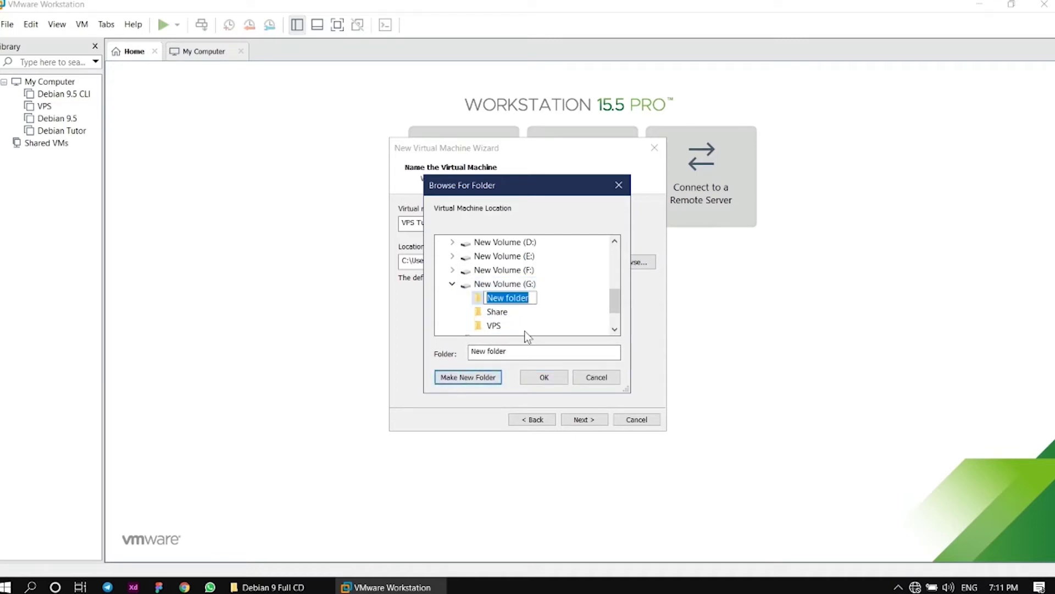
{"action": "type", "text": "VPS2"}
{"action": "key", "text": "Escape"}
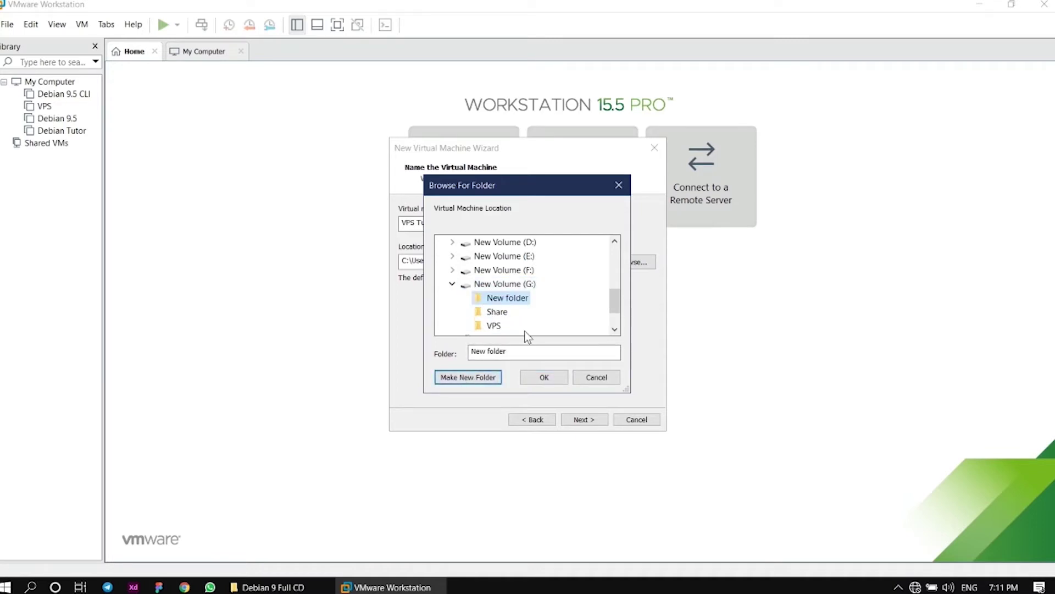
{"action": "key", "text": "Up"}
{"action": "key", "text": "Down"}
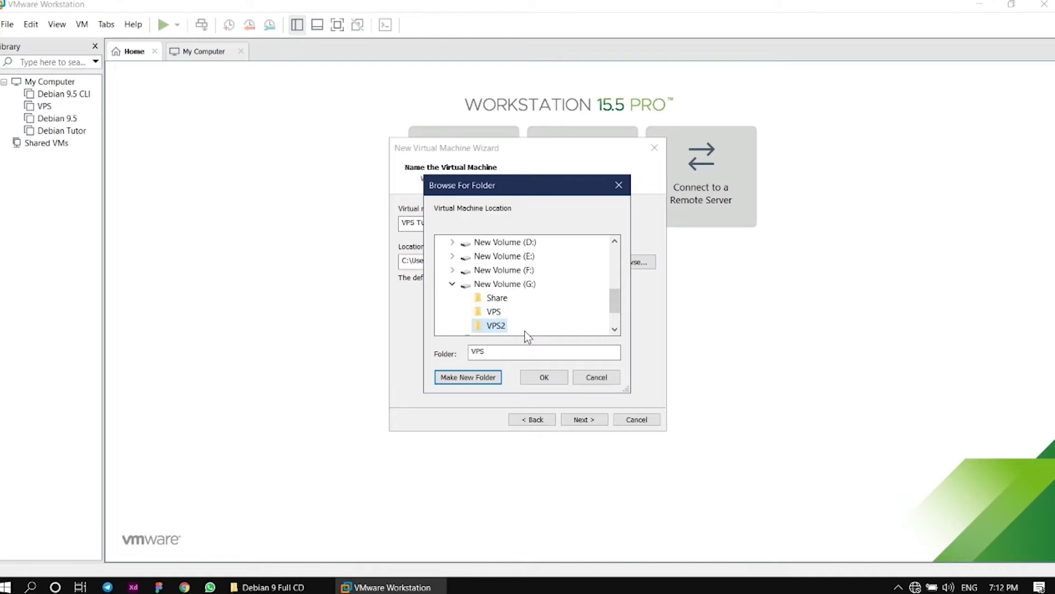
{"action": "left_click", "coordinate": [556, 381]}
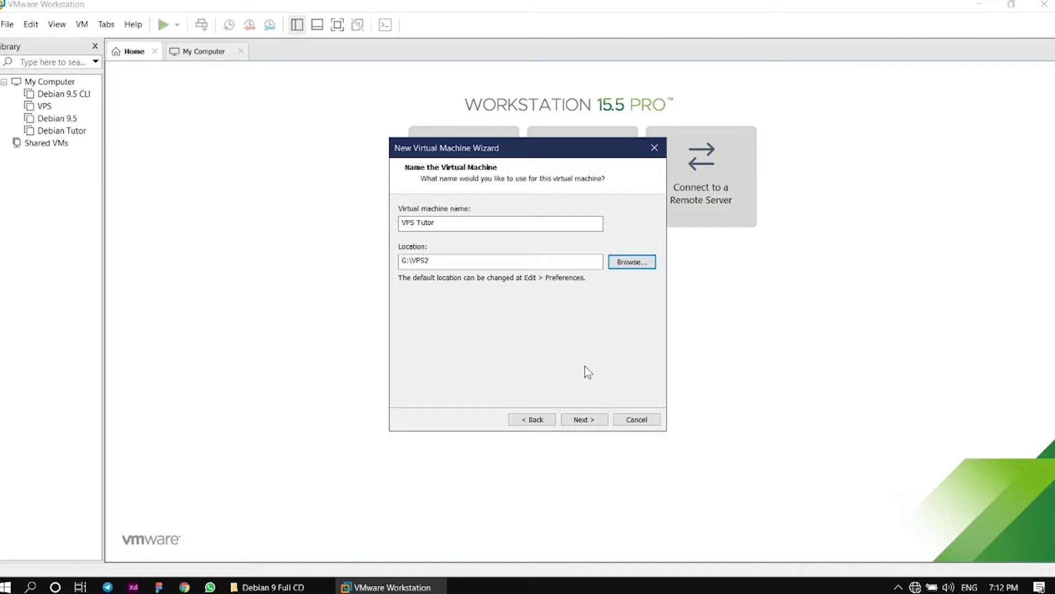
{"action": "left_click", "coordinate": [585, 421]}
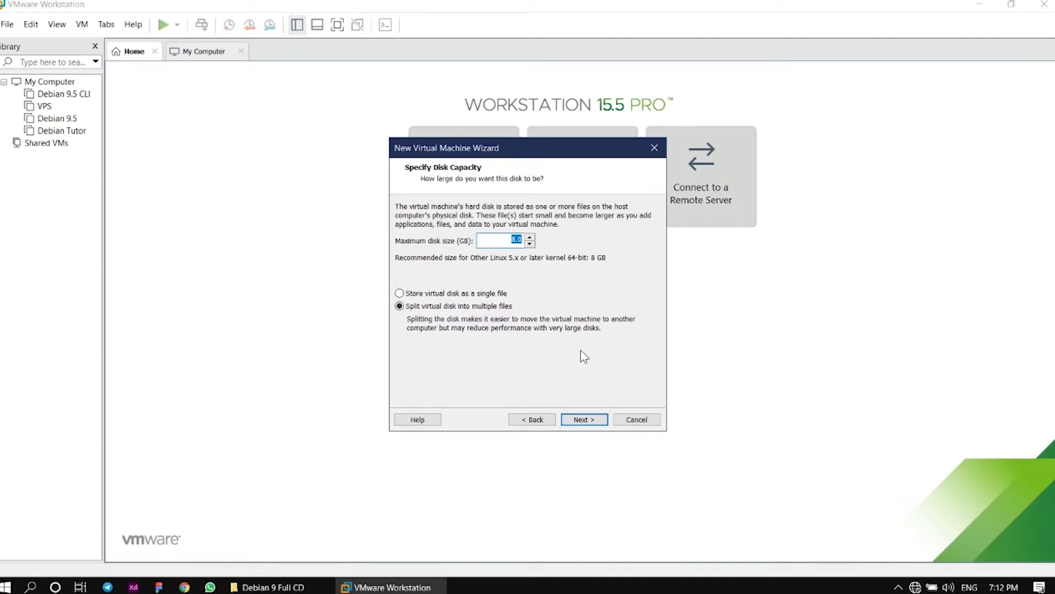
Set the maximum virtual disk size to 50 GB
{"action": "left_click", "coordinate": [511, 239]}
{"action": "type", "text": "50"}
{"action": "left_click", "coordinate": [587, 420]}
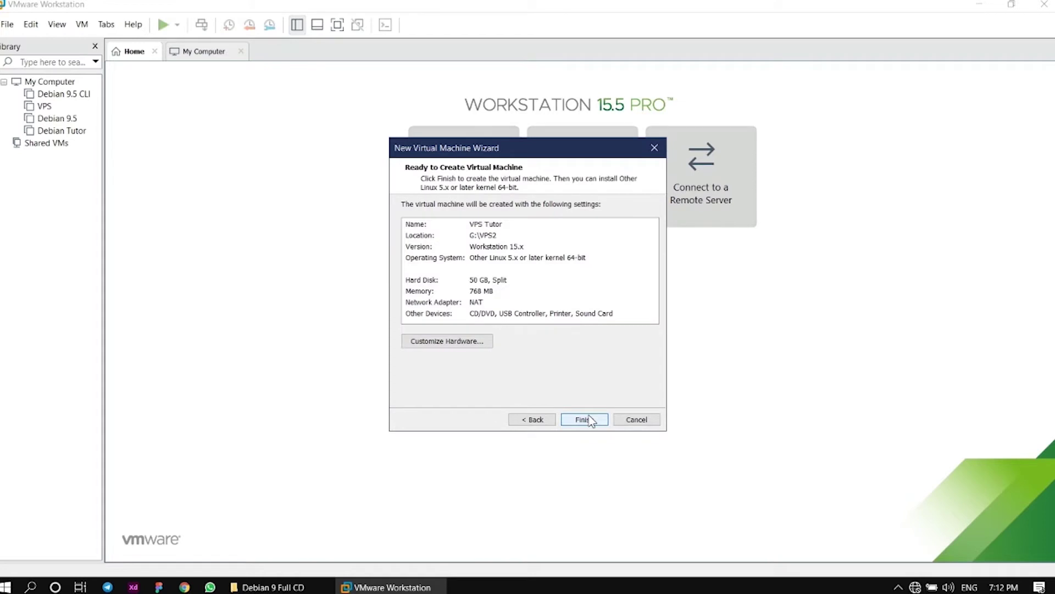
Raise the VM memory to 4096 MB in the hardware settings
{"action": "left_click", "coordinate": [445, 341]}
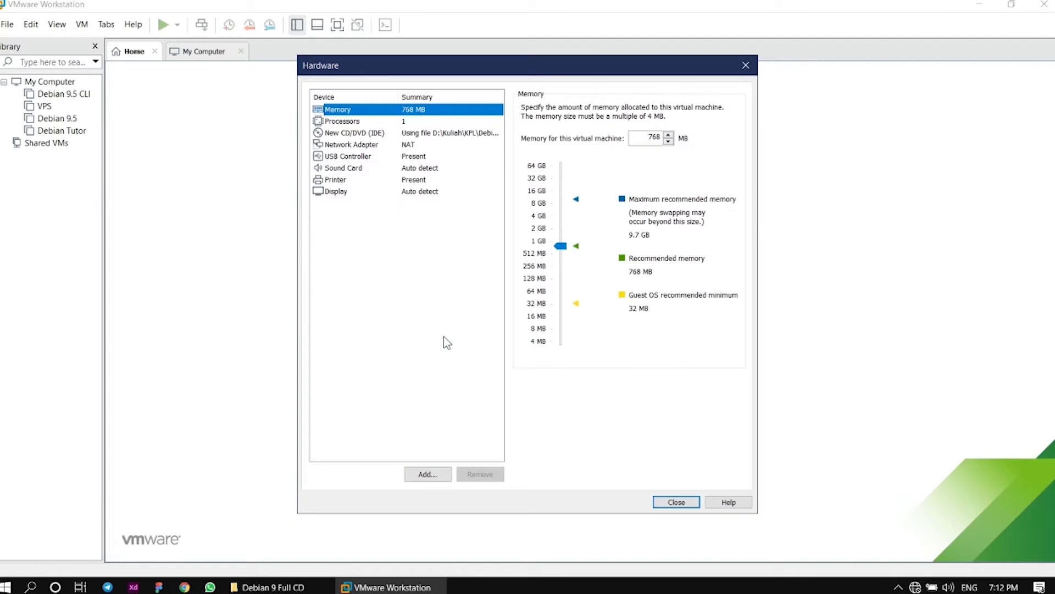
{"action": "left_click", "coordinate": [561, 248]}
{"action": "left_click_drag", "start_coordinate": [561, 248], "coordinate": [556, 216]}
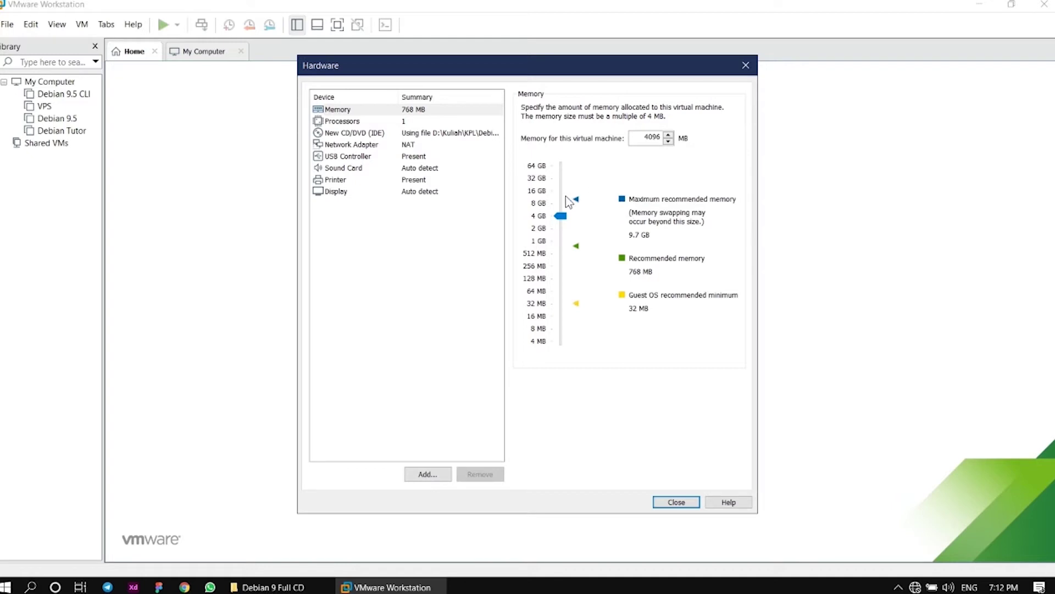
Give the processor two cores and enable VT-x/EPT, performance counter and IOMMU virtualization
{"action": "left_click", "coordinate": [408, 122]}
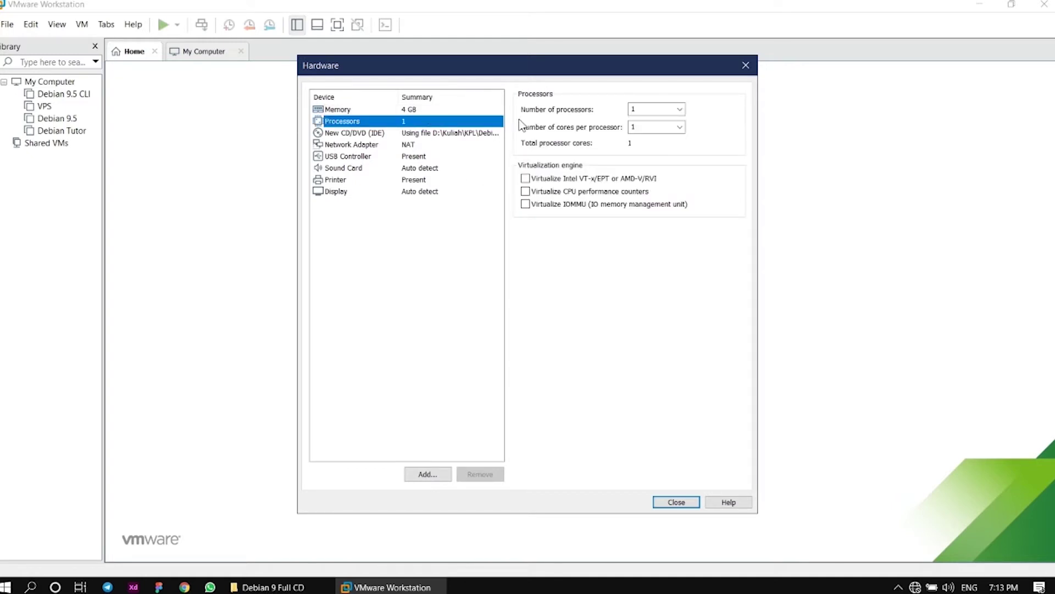
{"action": "left_click", "coordinate": [680, 128]}
{"action": "left_click", "coordinate": [667, 148]}
{"action": "left_click", "coordinate": [526, 179]}
{"action": "left_click", "coordinate": [525, 191]}
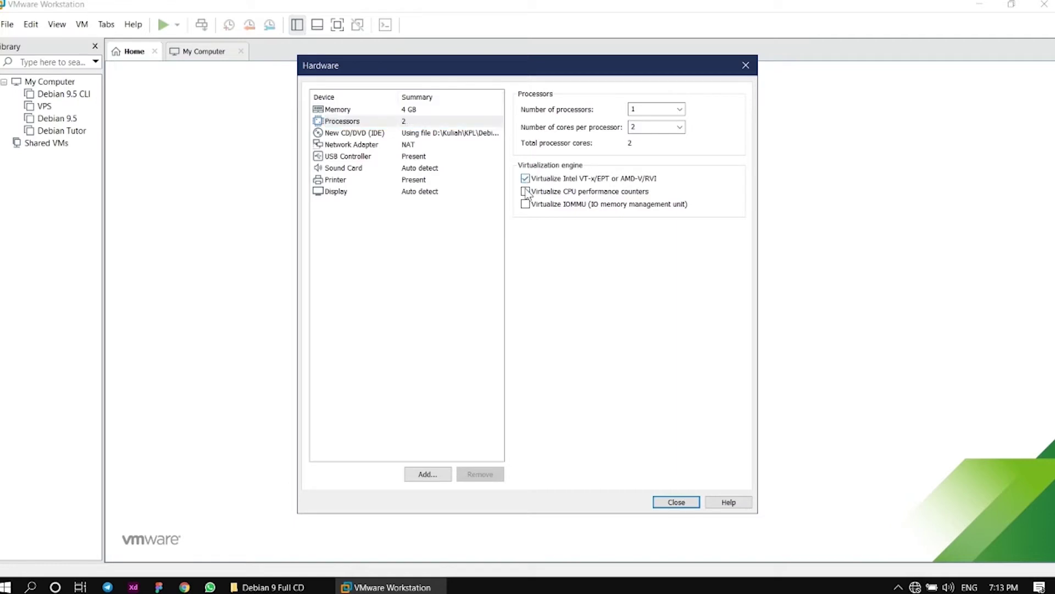
{"action": "left_click", "coordinate": [525, 204]}
Connect the network adapter to the custom VMnet1 host-only network and apply
{"action": "left_click", "coordinate": [426, 146]}
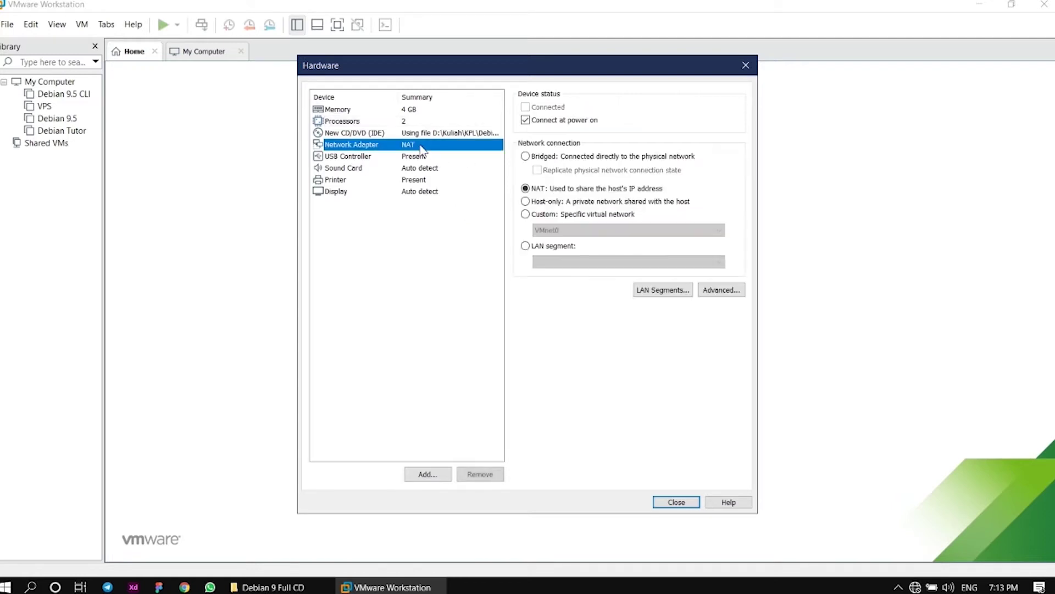
{"action": "left_click", "coordinate": [548, 216]}
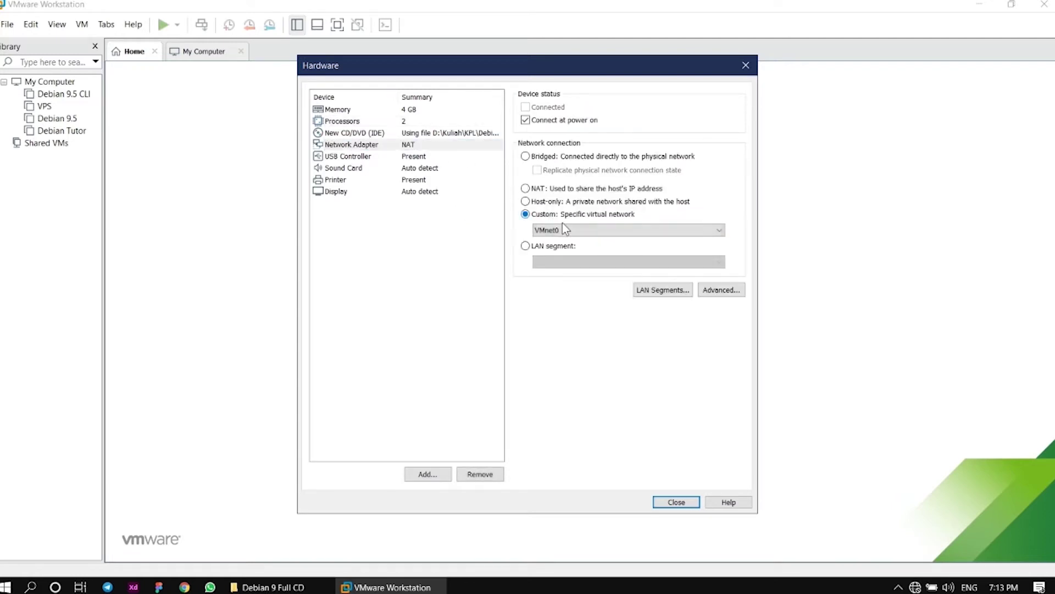
{"action": "left_click", "coordinate": [574, 229]}
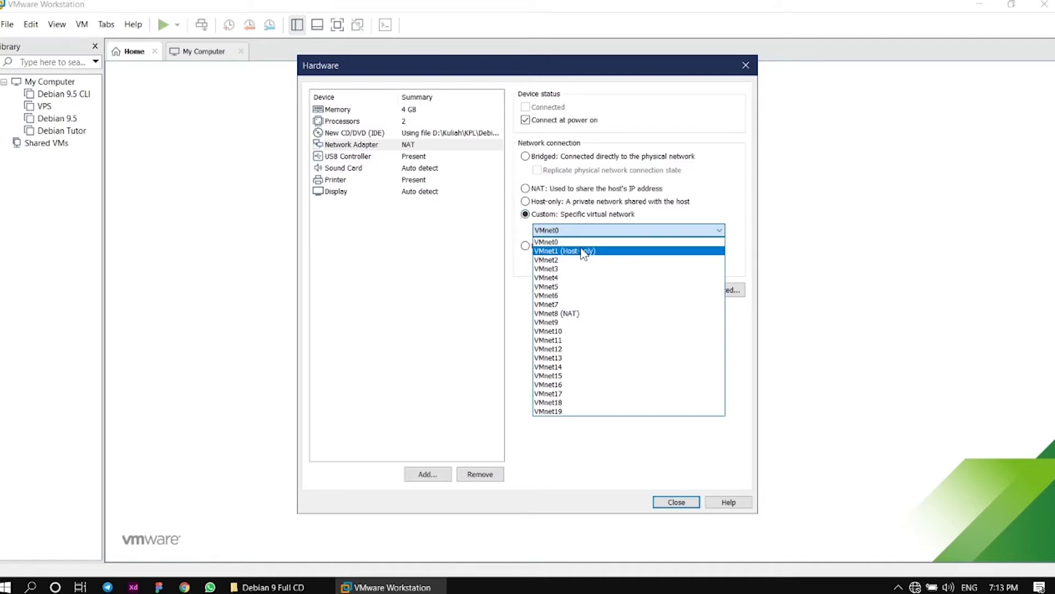
{"action": "left_click", "coordinate": [582, 251]}
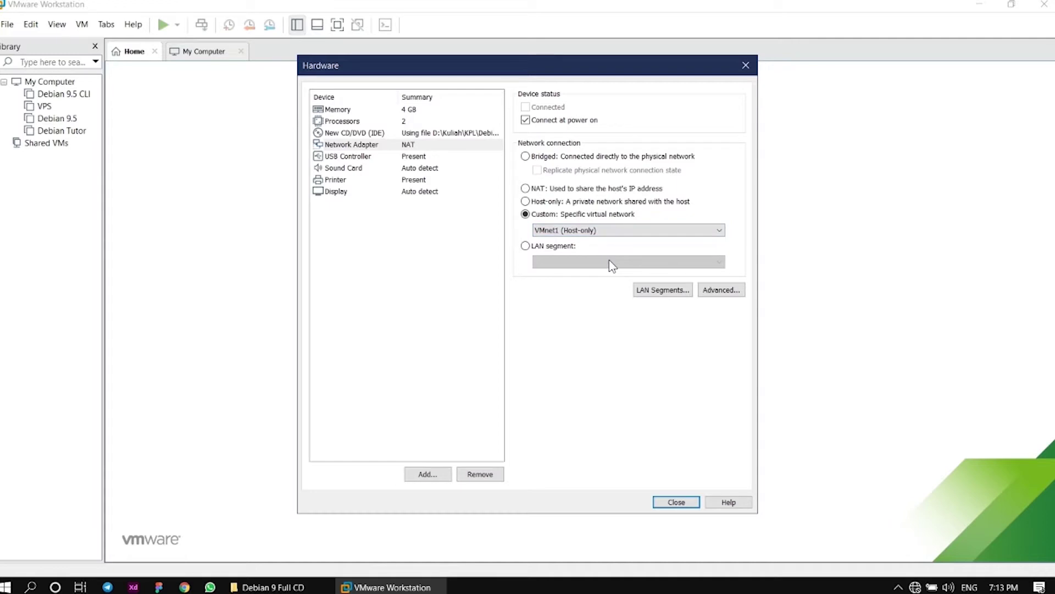
{"action": "left_click", "coordinate": [681, 503]}
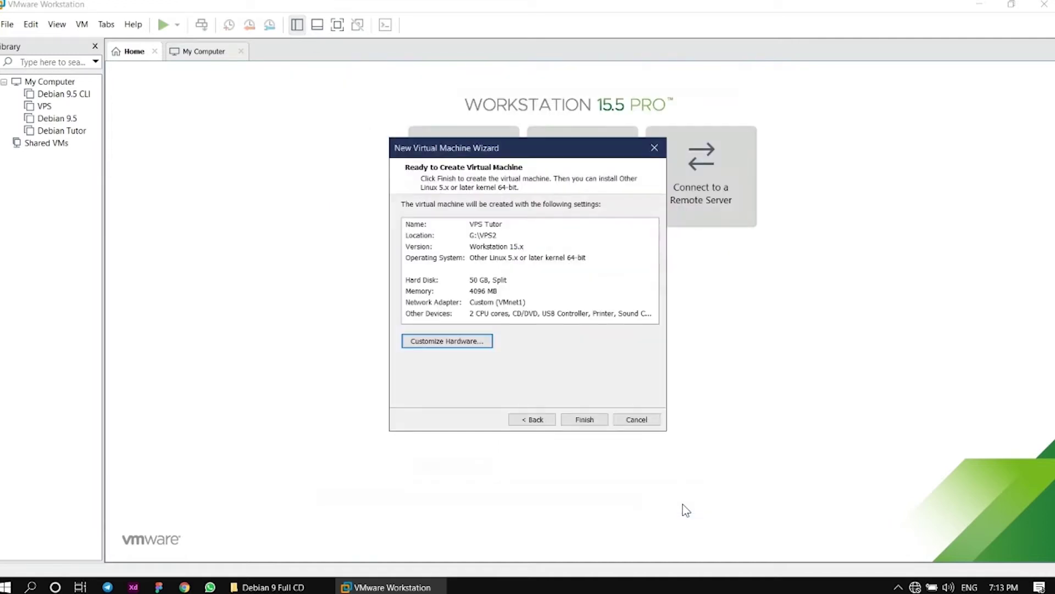
Create the VPS Tutor VM and power it on
{"action": "left_click", "coordinate": [584, 419]}
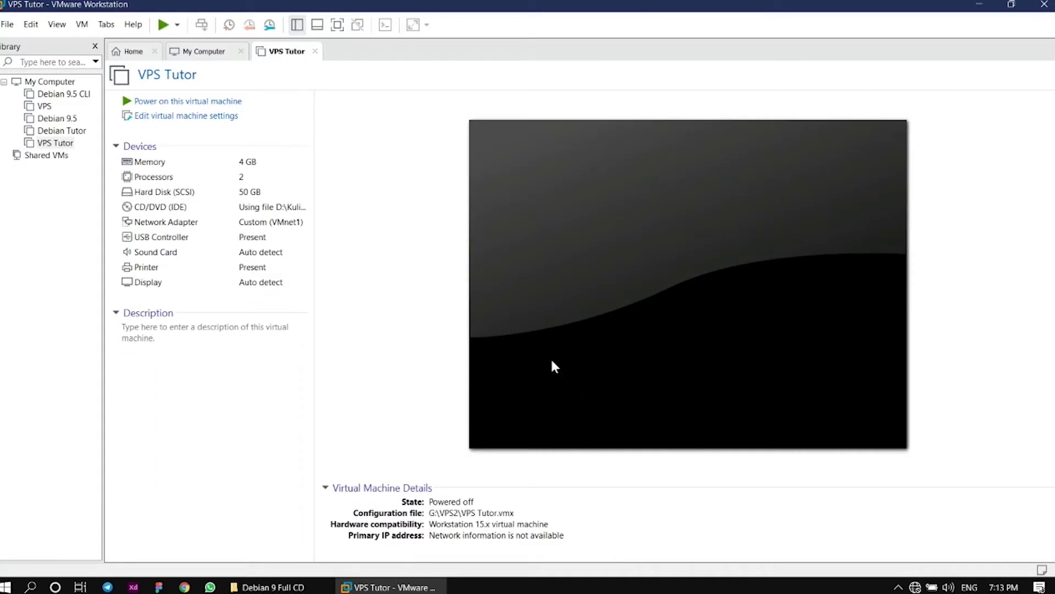
{"action": "left_click", "coordinate": [160, 101]}
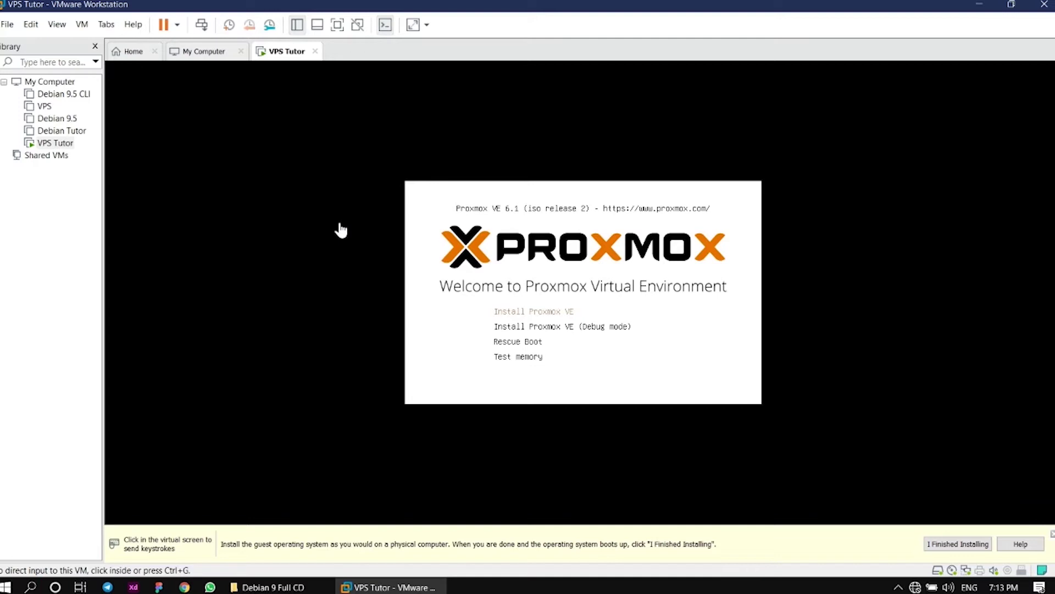
Start 'Install Proxmox VE' from the VM boot menu and load the graphical installer
{"action": "left_click", "coordinate": [341, 230]}
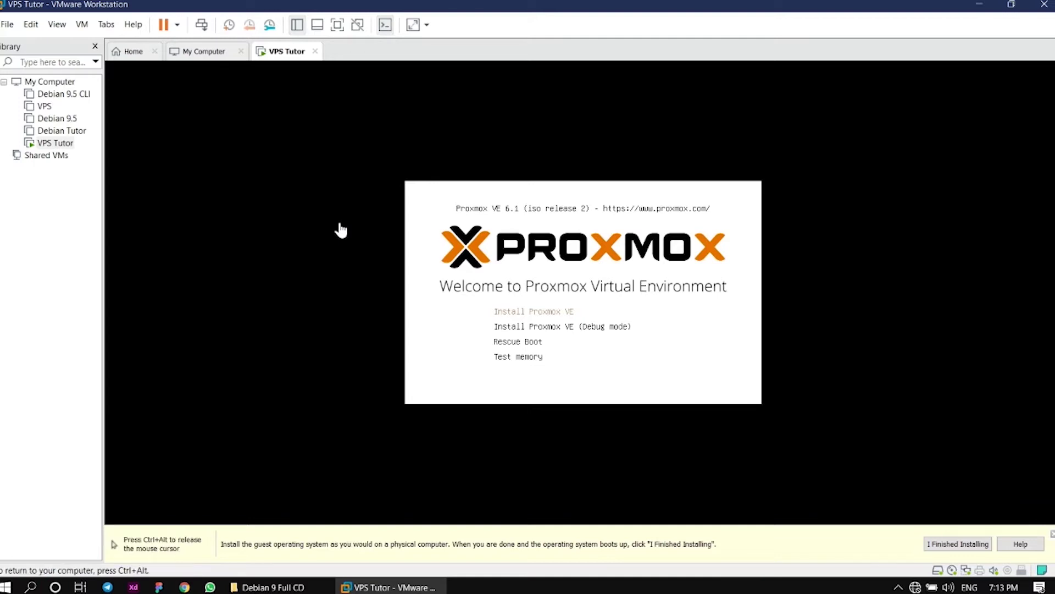
{"action": "key", "text": "Return"}
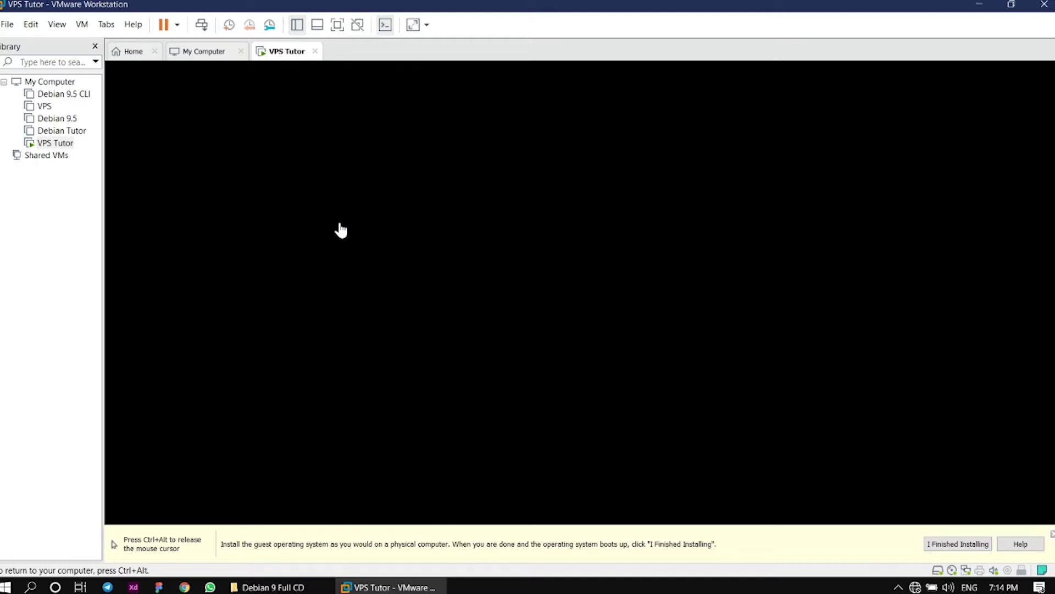
{"action": "key", "text": "ctrl+alt"}
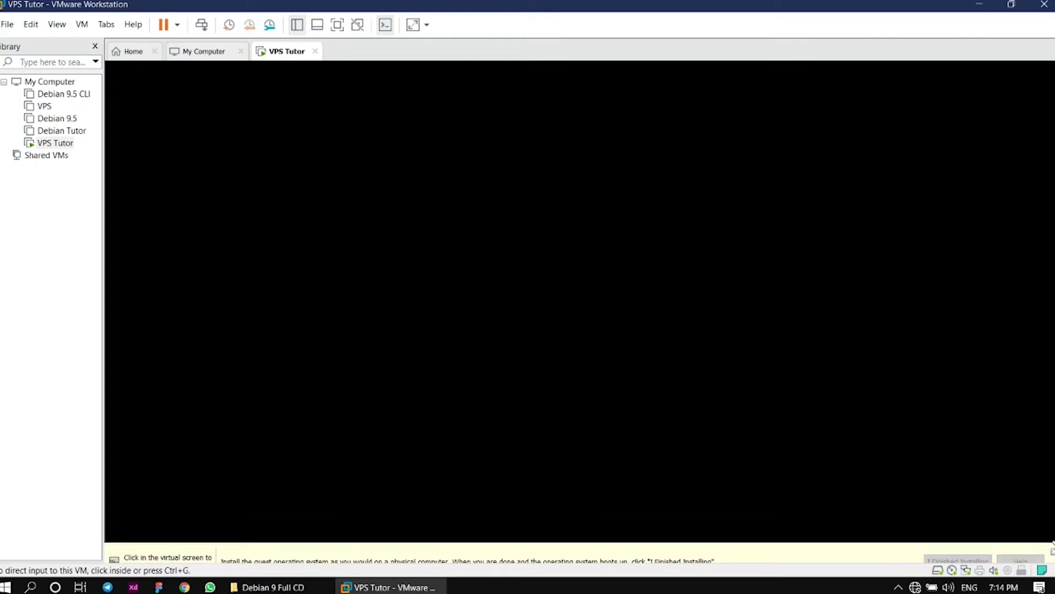
{"action": "key", "text": "ctrl+g"}
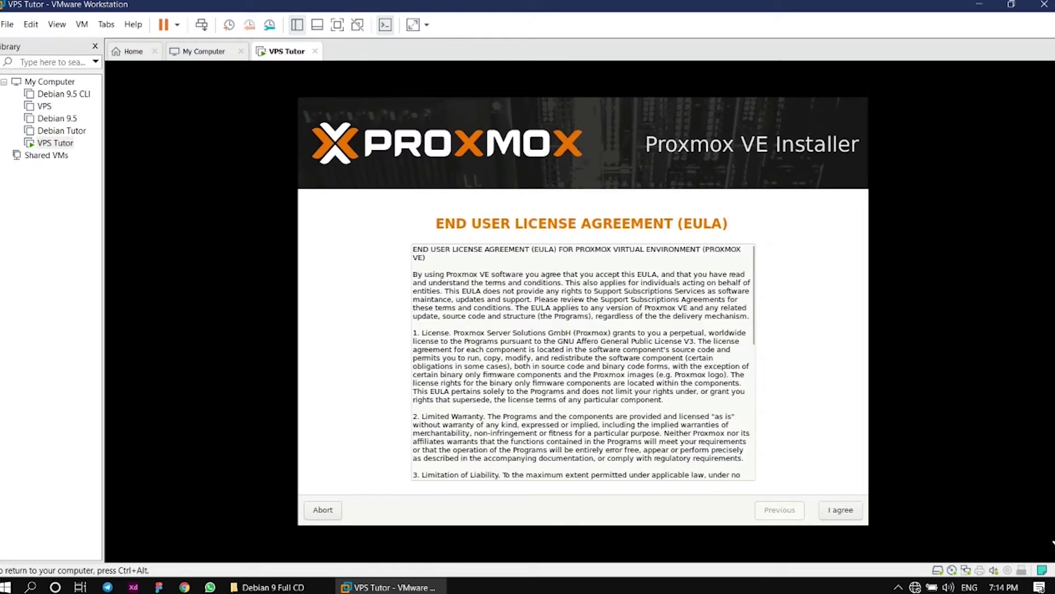
Accept the Proxmox licence agreement and keep /dev/sda as the target disk
{"action": "scroll", "coordinate": [583, 362], "scroll_direction": "down", "scroll_amount": 4}
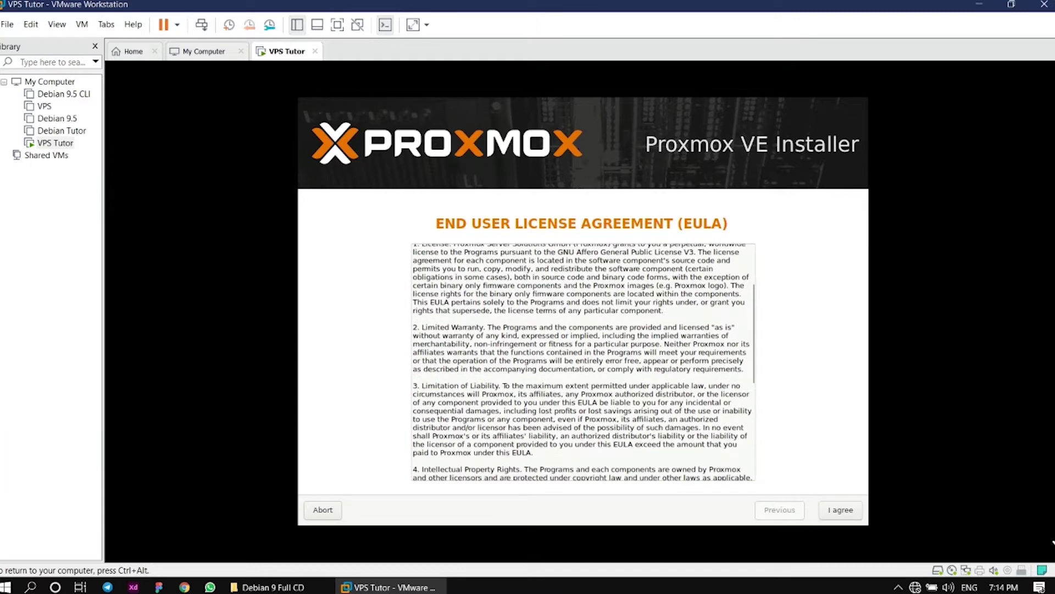
{"action": "scroll", "coordinate": [583, 362], "scroll_direction": "down", "scroll_amount": 1}
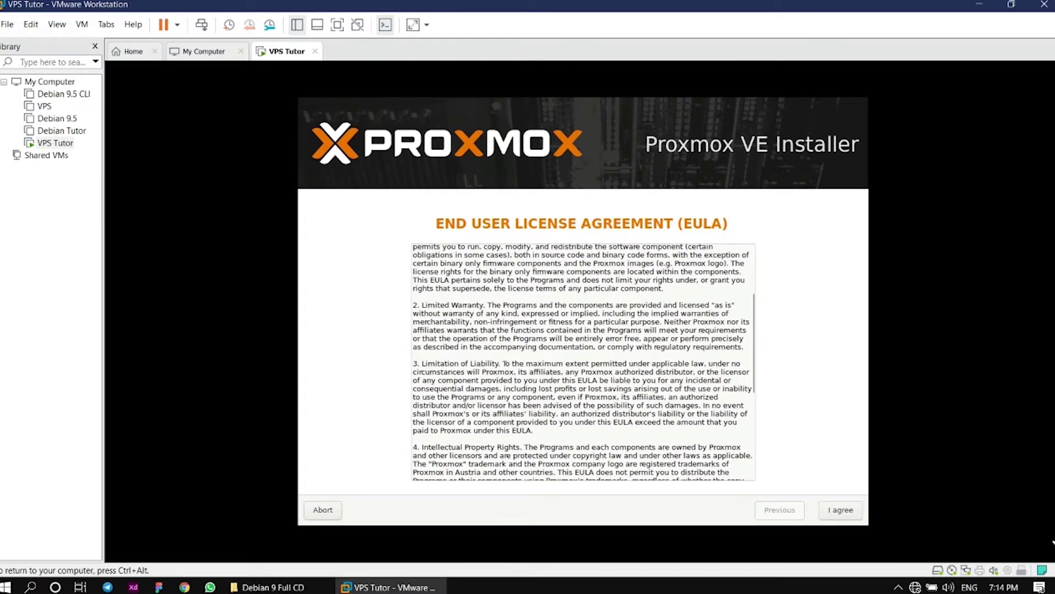
{"action": "left_click", "coordinate": [840, 510]}
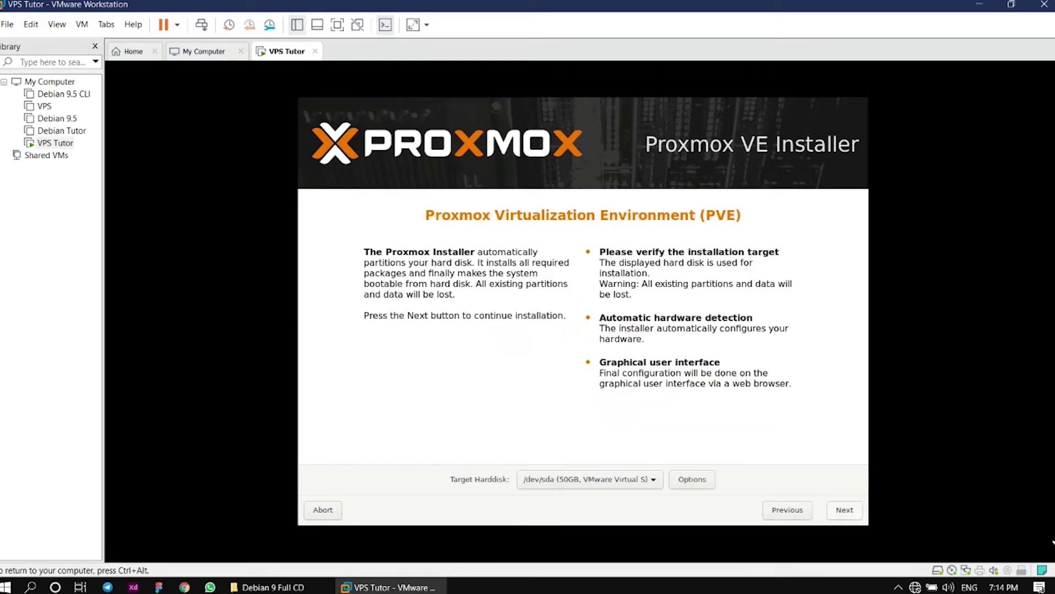
{"action": "left_click", "coordinate": [845, 509]}
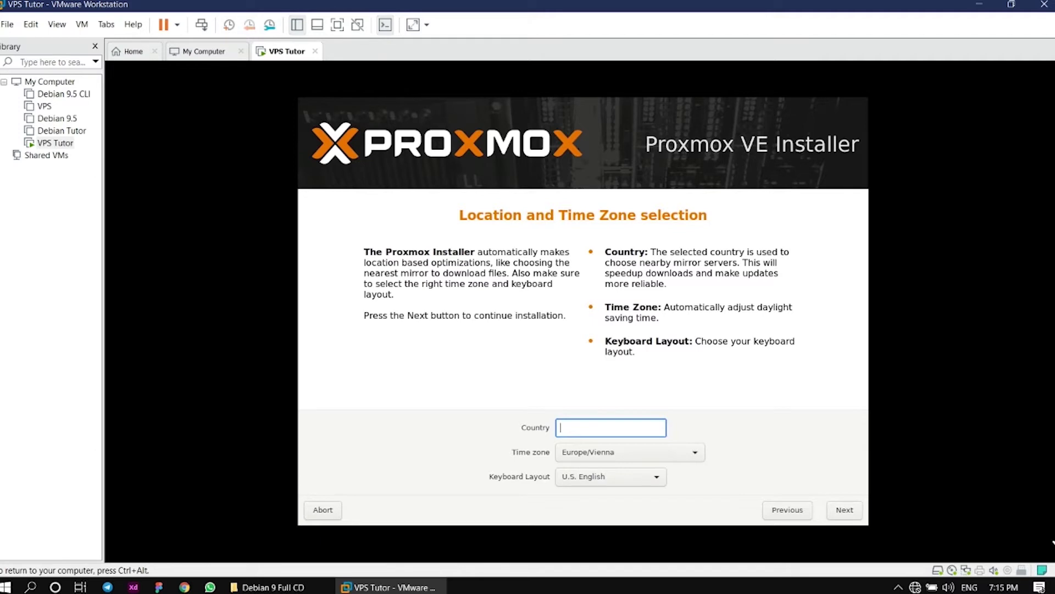
Set the country to Indonesia with the Asia/Jakarta time zone
{"action": "type", "text": "In"}
{"action": "key", "text": "Down"}
{"action": "key", "text": "Down"}
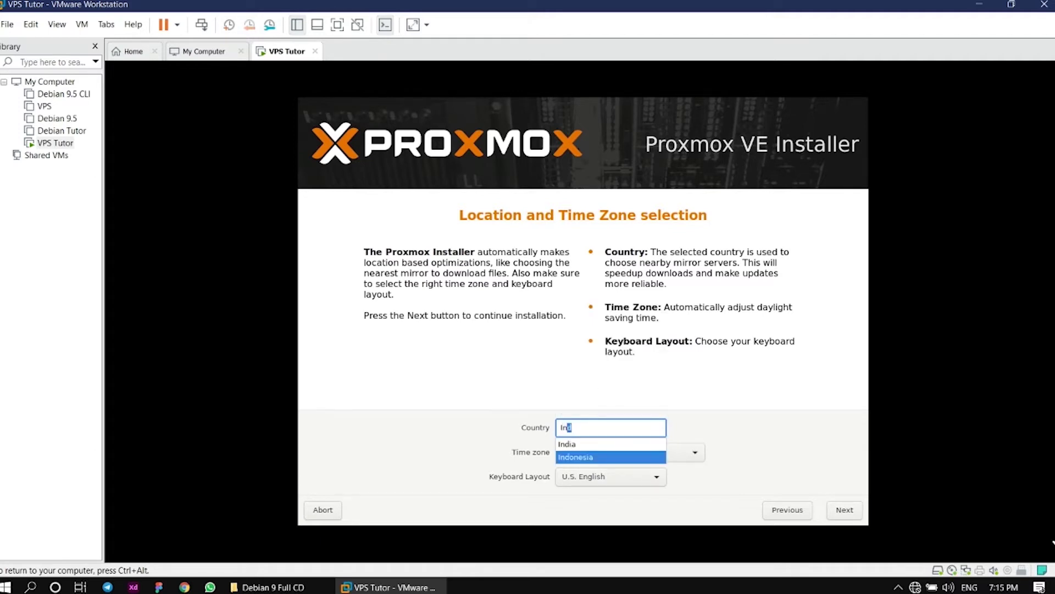
{"action": "key", "text": "Return"}
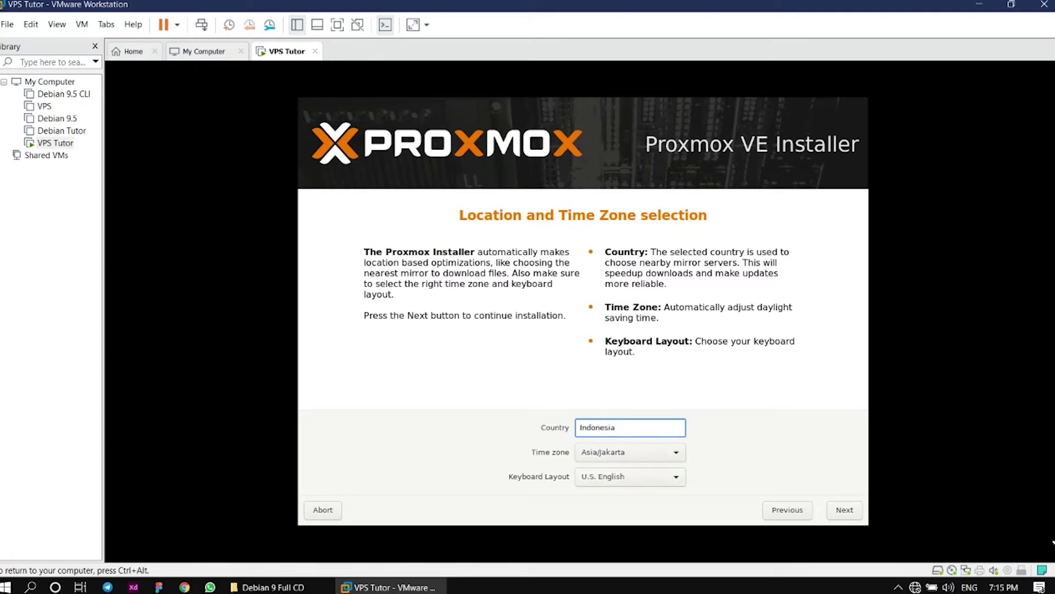
{"action": "key", "text": "Return"}
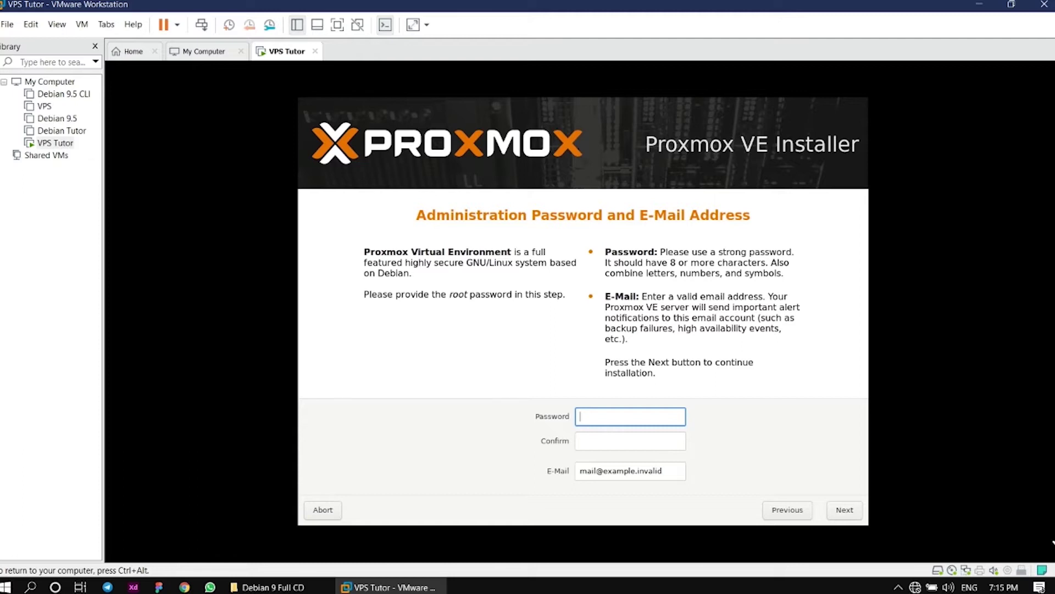
Enter and confirm the Proxmox root password
{"action": "type", "text": "*****"}
{"action": "key", "text": "Tab"}
{"action": "type", "text": "****"}
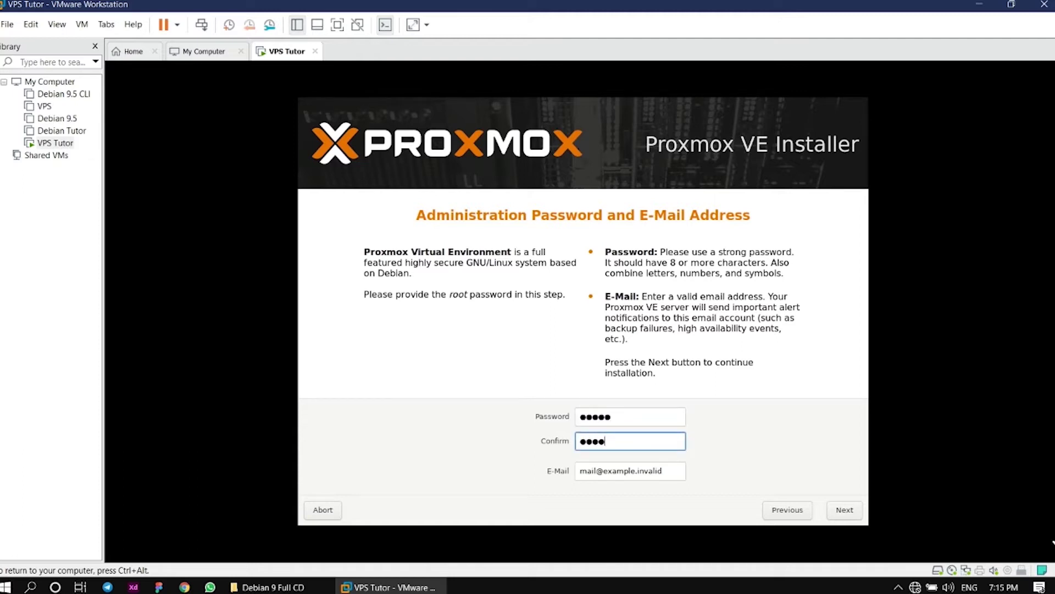
{"action": "type", "text": "*"}
Replace the placeholder e-mail with the administrator's own address
{"action": "key", "text": "Tab"}
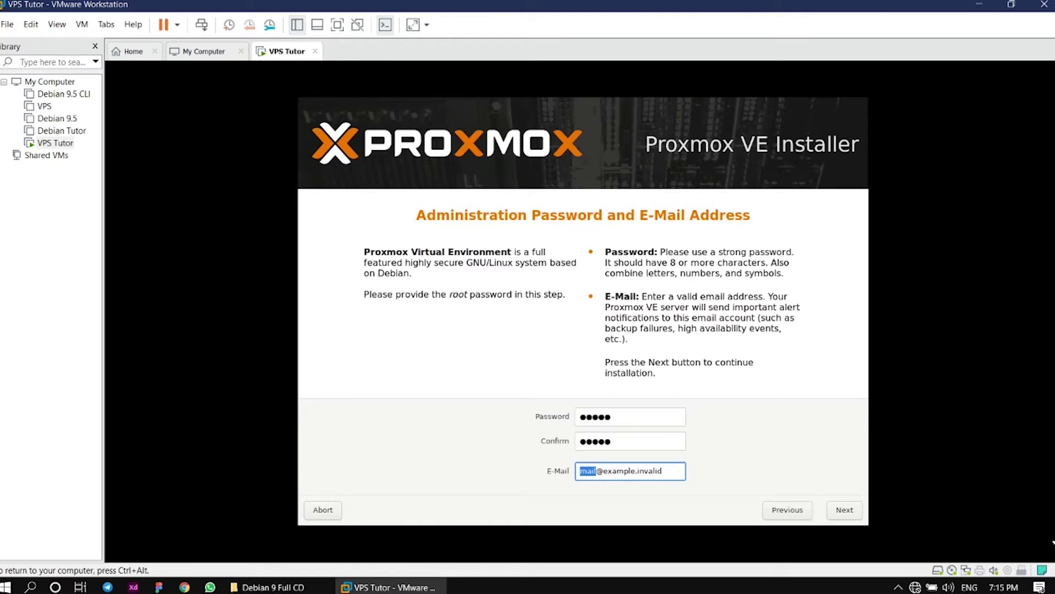
{"action": "left_click_drag", "start_coordinate": [607, 471], "coordinate": [640, 471]}
{"action": "type", "text": "gmail"}
{"action": "left_click_drag", "start_coordinate": [630, 471], "coordinate": [654, 471]}
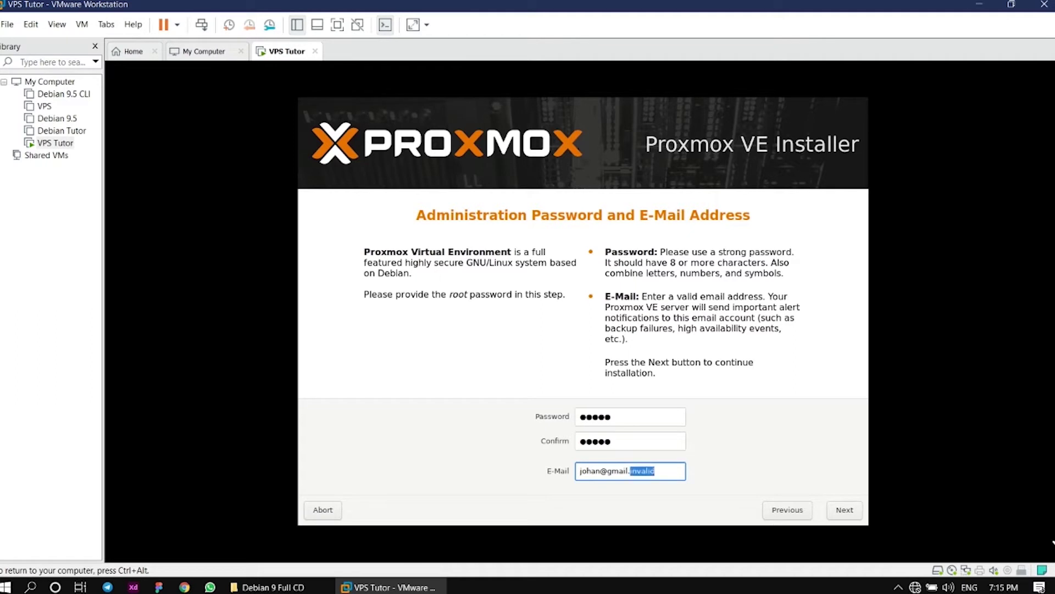
{"action": "type", "text": "com"}
{"action": "key", "text": "Return"}
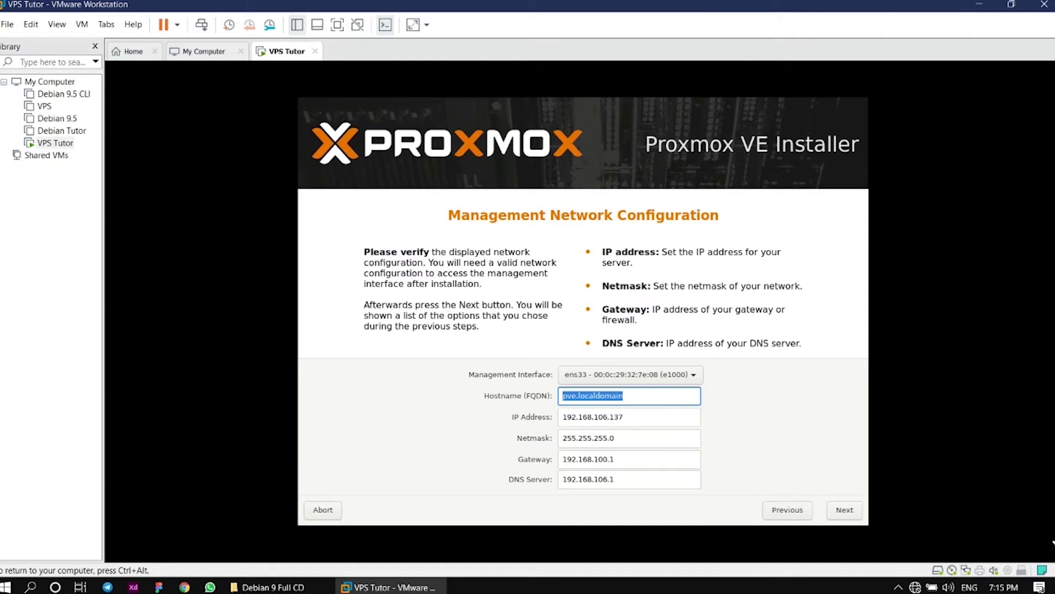
Set hostname tutorialvps.com, IP 30.30.30.2 and netmask 255.255.255.224
{"action": "type", "text": "tutori"}
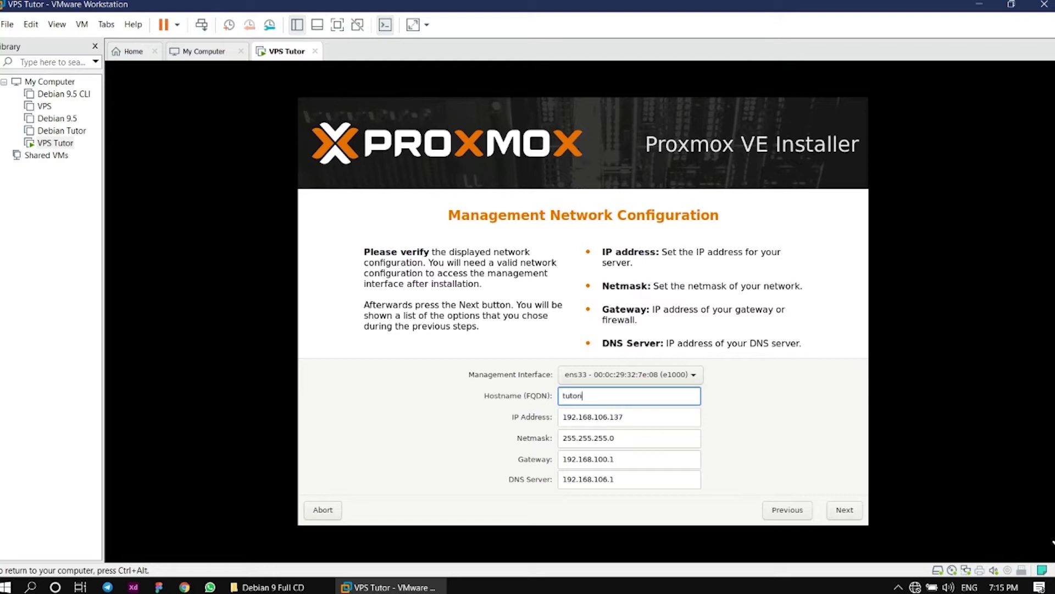
{"action": "type", "text": "alvps.com"}
{"action": "key", "text": "Tab"}
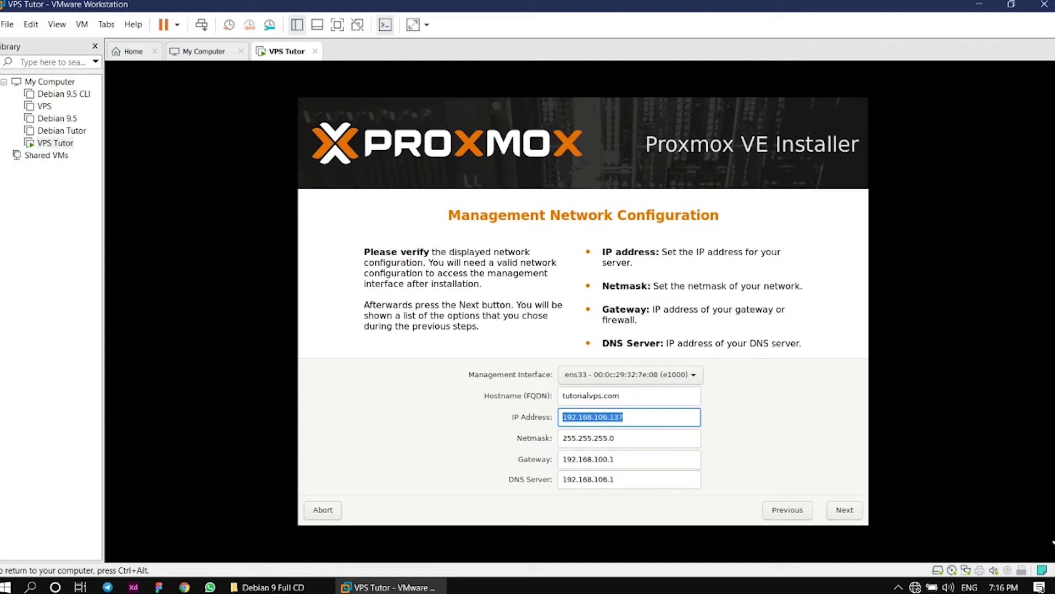
{"action": "type", "text": "30"}
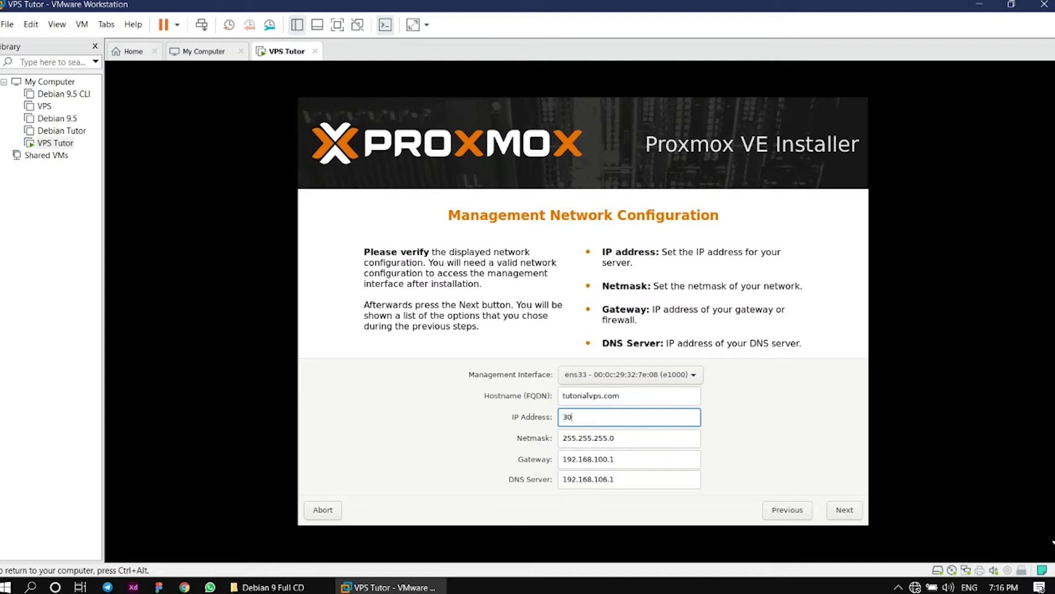
{"action": "type", "text": ".30.30.2"}
{"action": "left_click", "coordinate": [615, 438]}
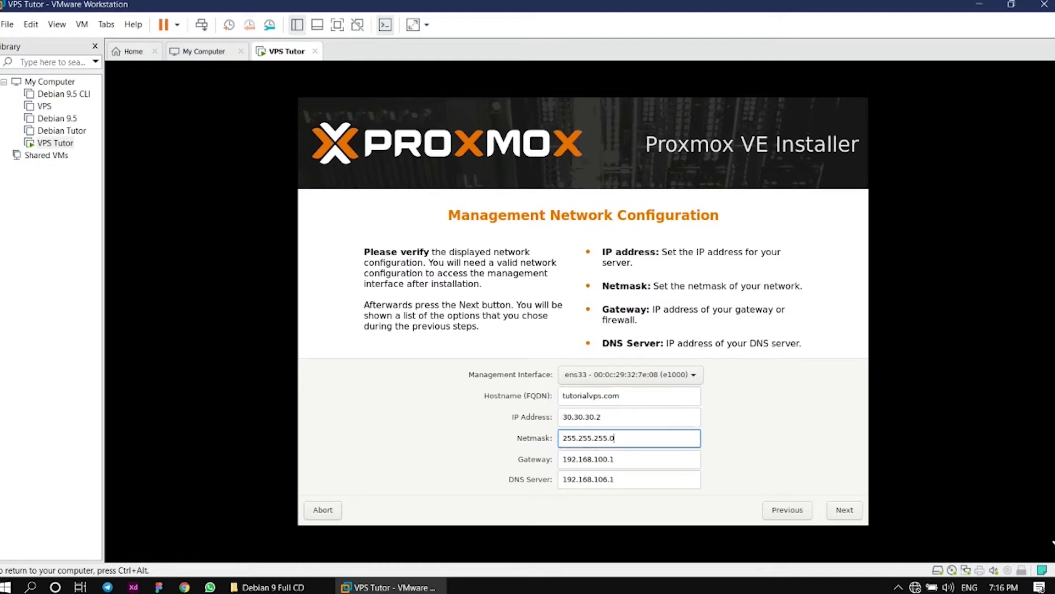
{"action": "key", "text": "BackSpace"}
{"action": "type", "text": "224"}
Set gateway 30.30.30.1 and DNS server 127.0.0.1
{"action": "left_click", "coordinate": [616, 459]}
{"action": "key", "text": "ctrl+a"}
{"action": "type", "text": "3"}
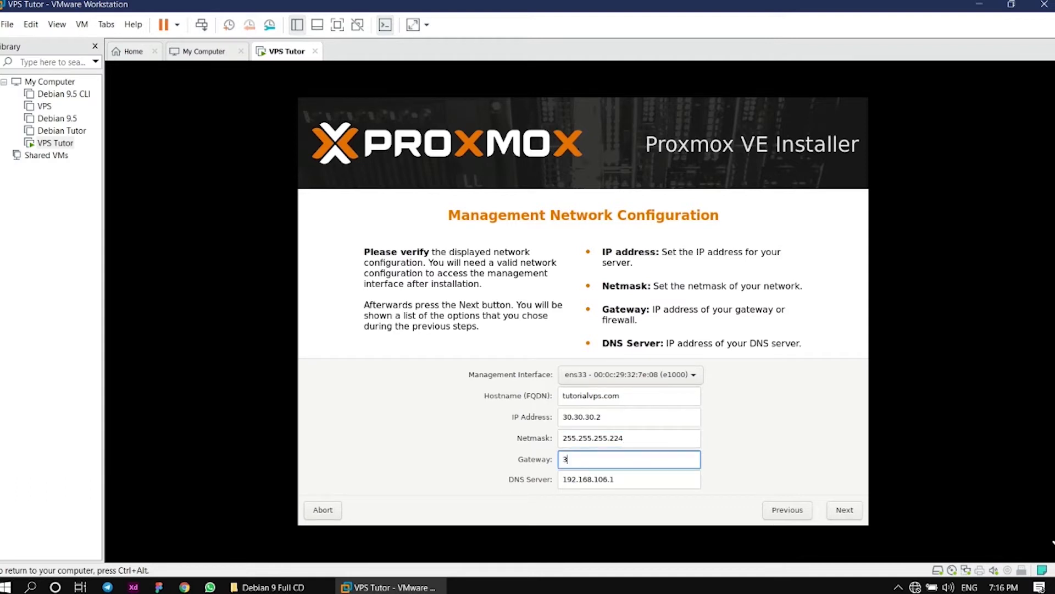
{"action": "type", "text": "0.30.30.1"}
{"action": "key", "text": "Tab"}
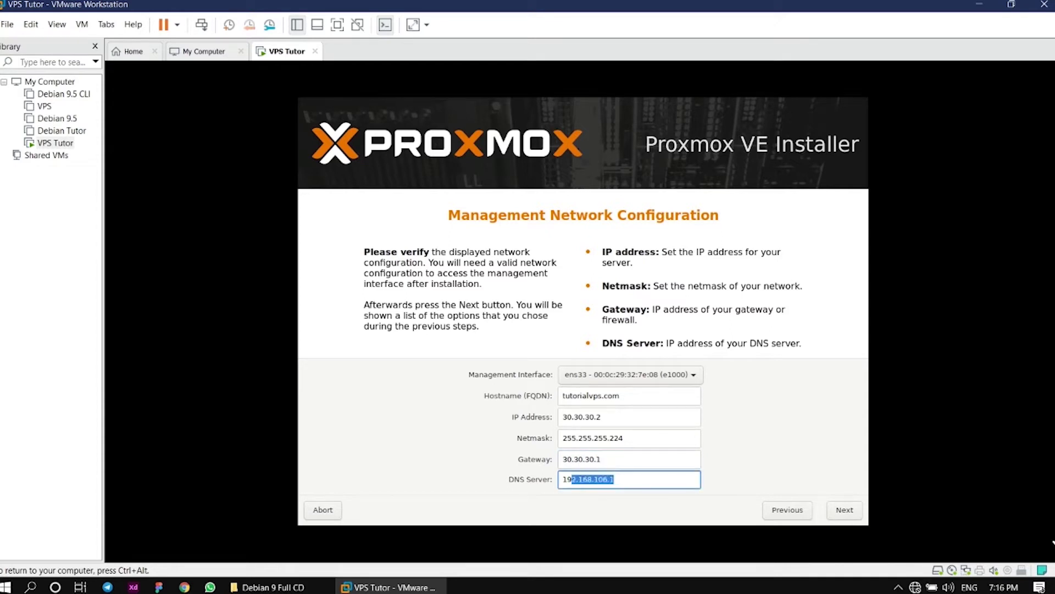
{"action": "type", "text": "127.0.0.1"}
{"action": "key", "text": "Up"}
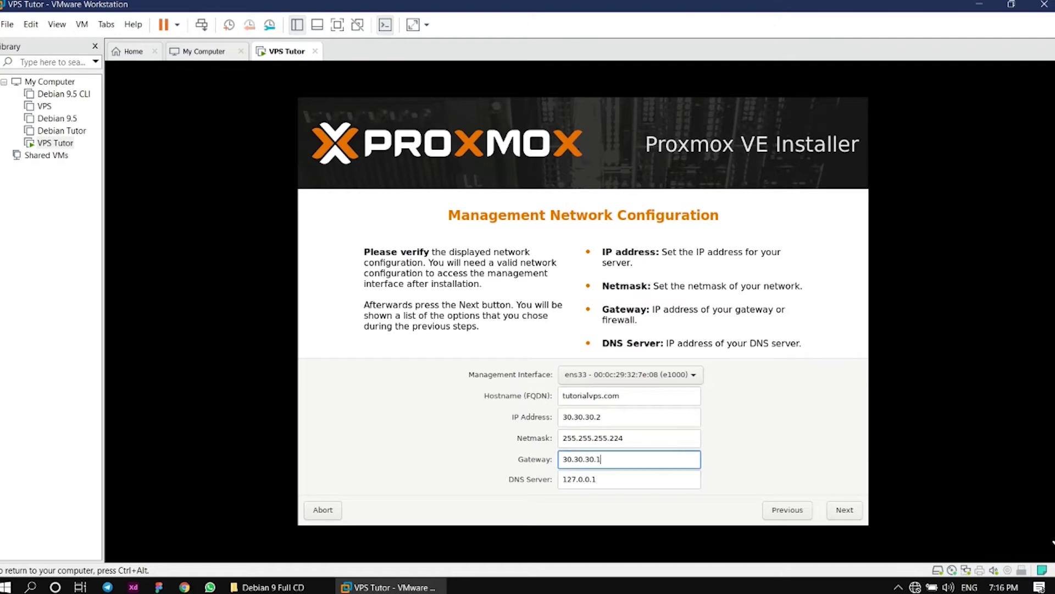
{"action": "key", "text": "Return"}
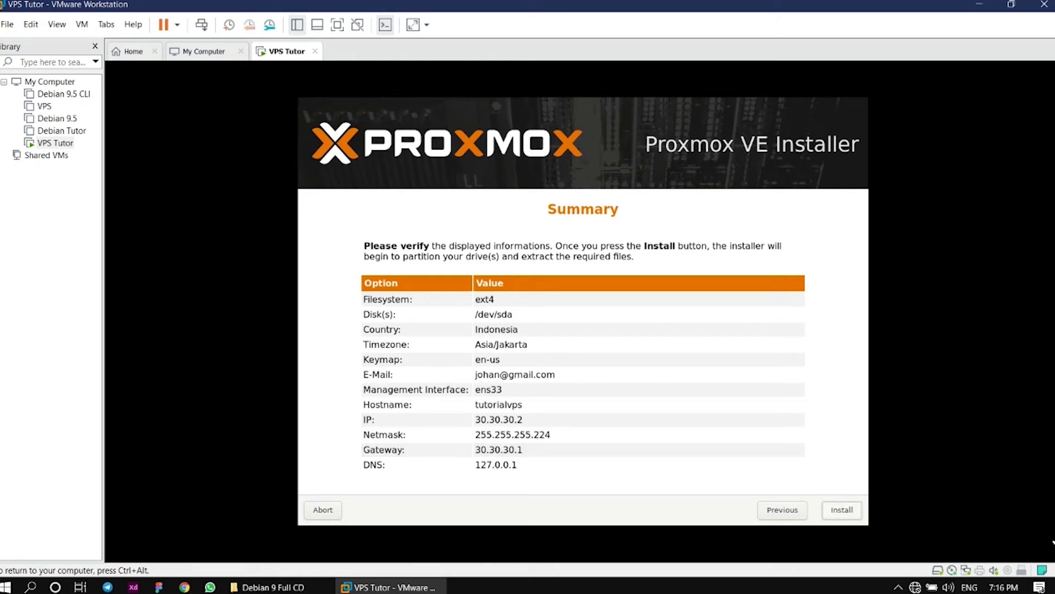
Start installing Proxmox VE with the summarized settings onto /dev/sda
{"action": "left_click", "coordinate": [841, 510]}
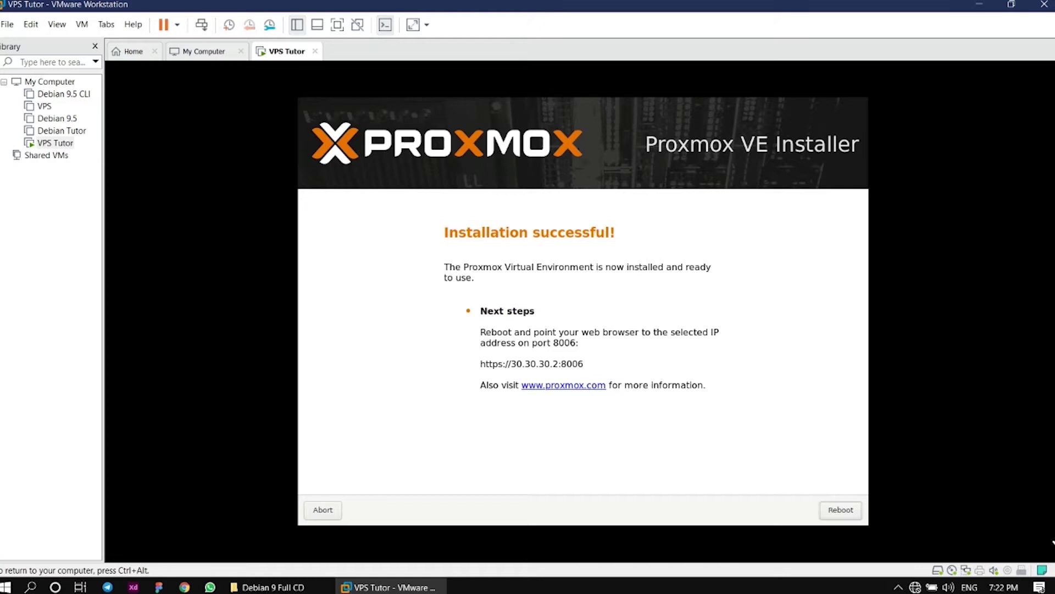
Reboot into Proxmox Virtual Environment and log in to the console as root
{"action": "key", "text": "Return"}
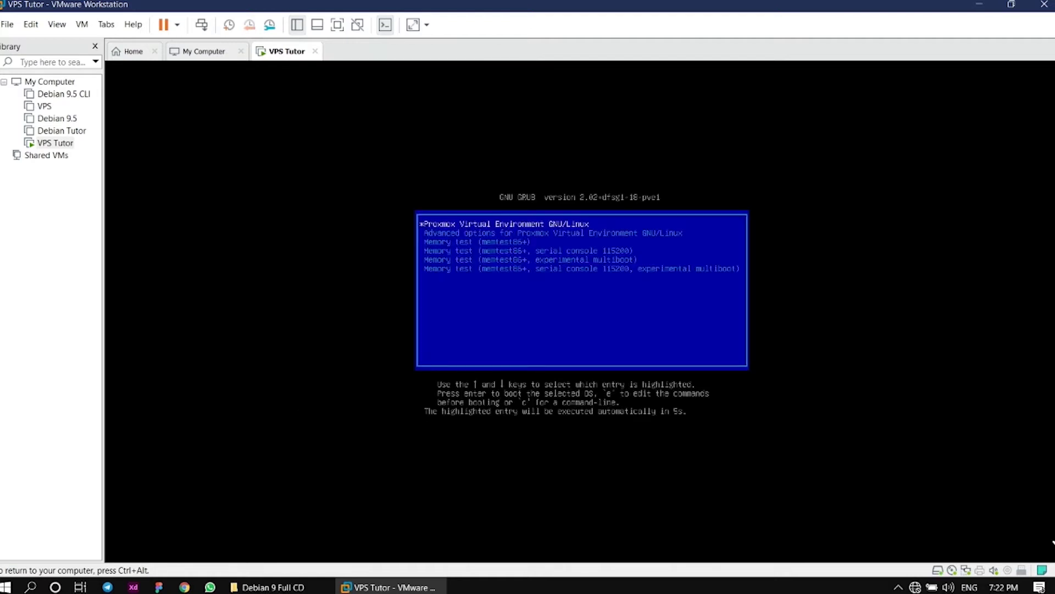
{"action": "key", "text": "Return"}
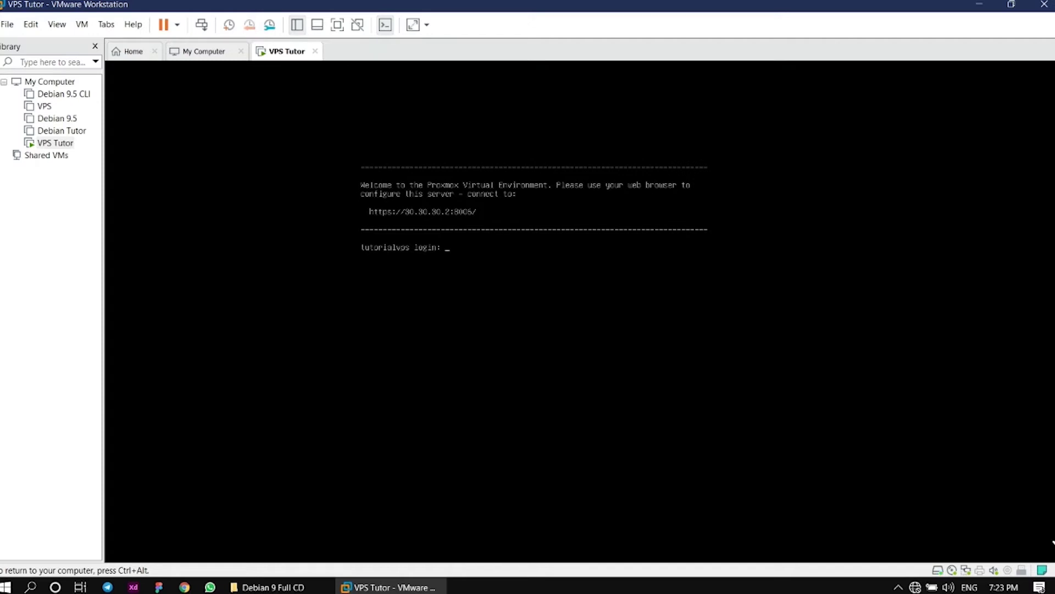
{"action": "type", "text": "t"}
{"action": "key", "text": "Return"}
{"action": "key", "text": "Return"}
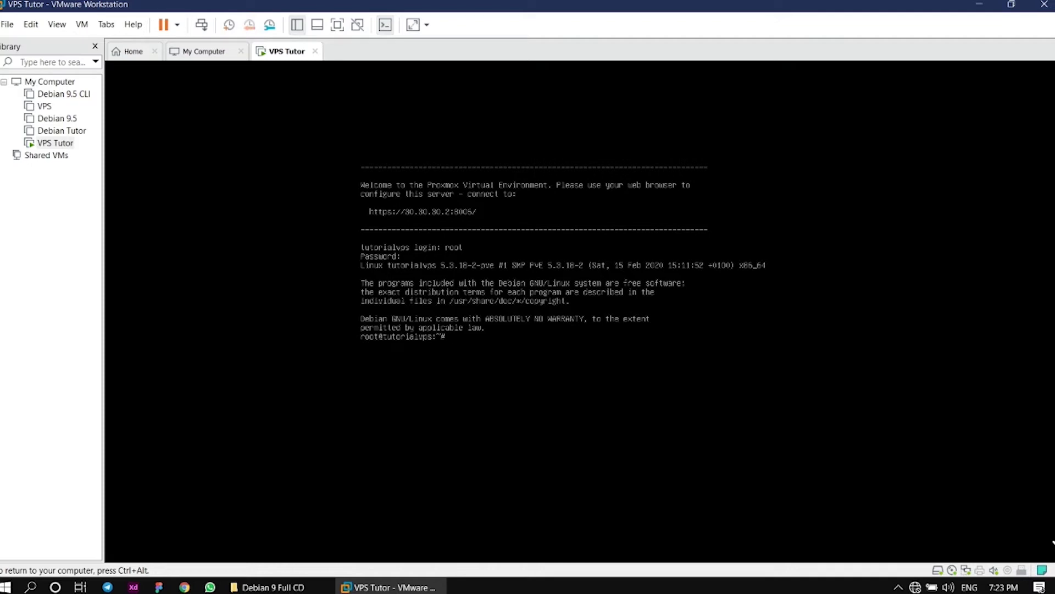
{"action": "key", "text": "ctrl+alt"}
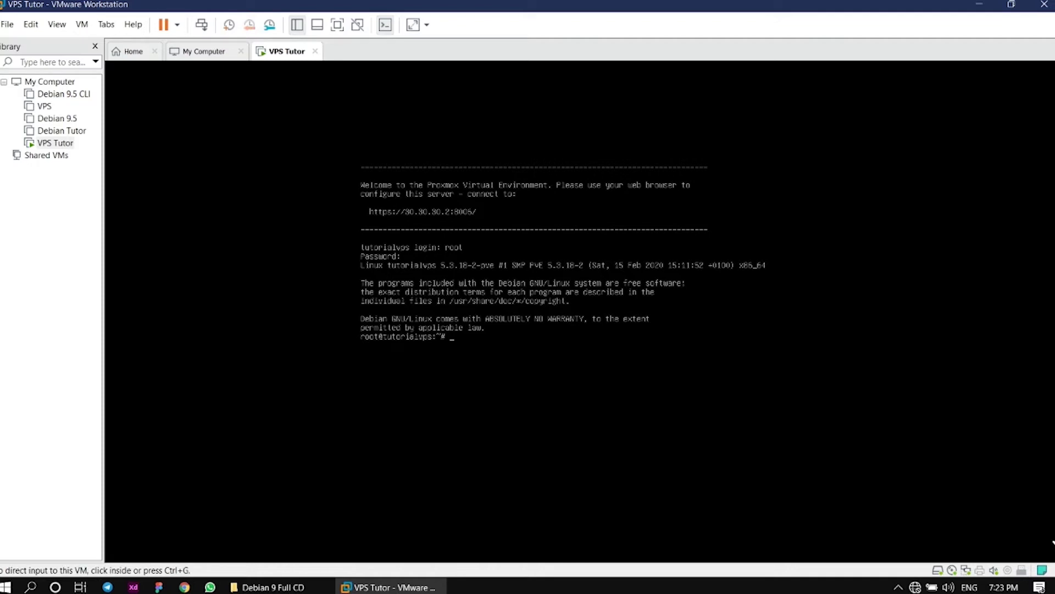
Give the VMnet1 adapter static IPv4 30.30.30.5 with mask 255.255.255.224
{"action": "right_click", "coordinate": [915, 587]}
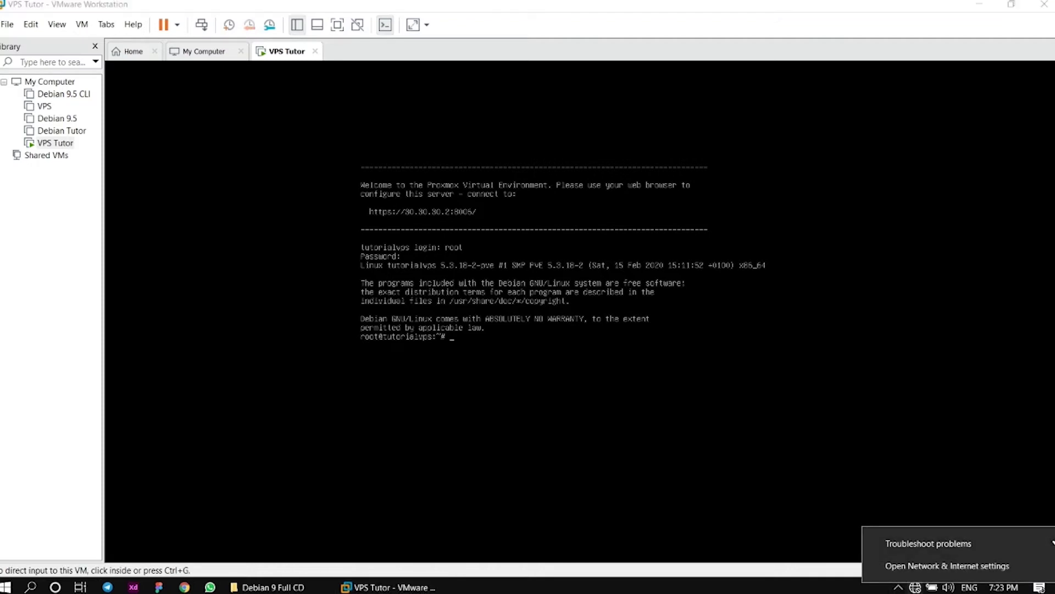
{"action": "left_click", "coordinate": [920, 566]}
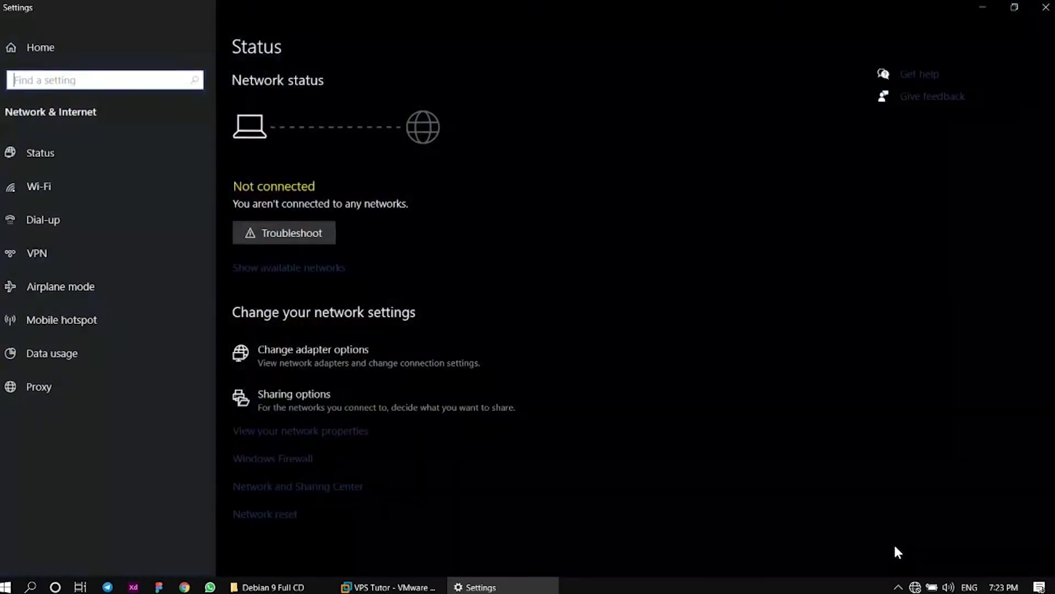
{"action": "left_click", "coordinate": [397, 364]}
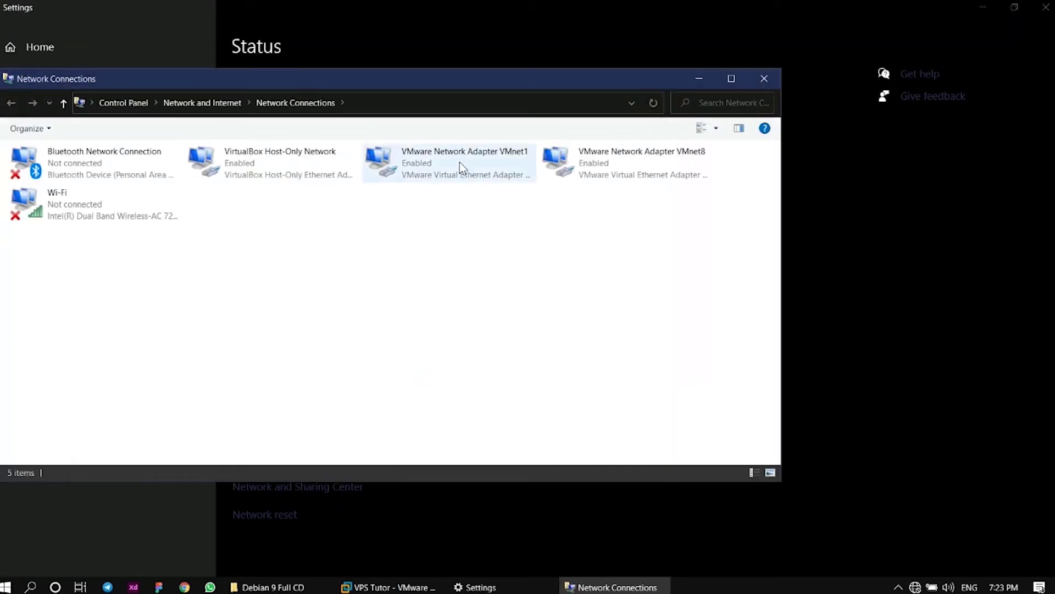
{"action": "right_click", "coordinate": [460, 162]}
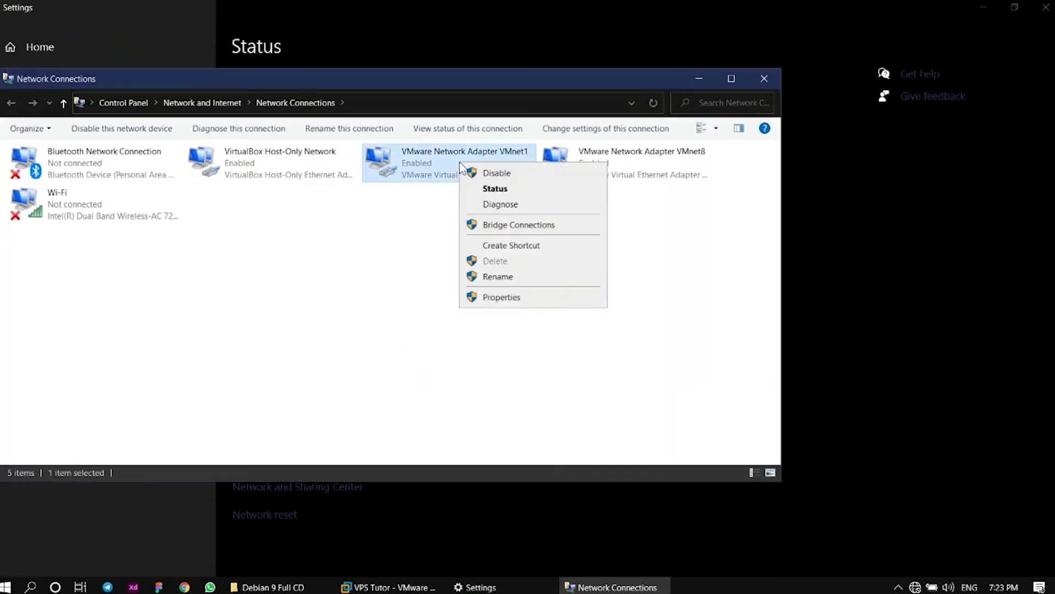
{"action": "left_click", "coordinate": [491, 306]}
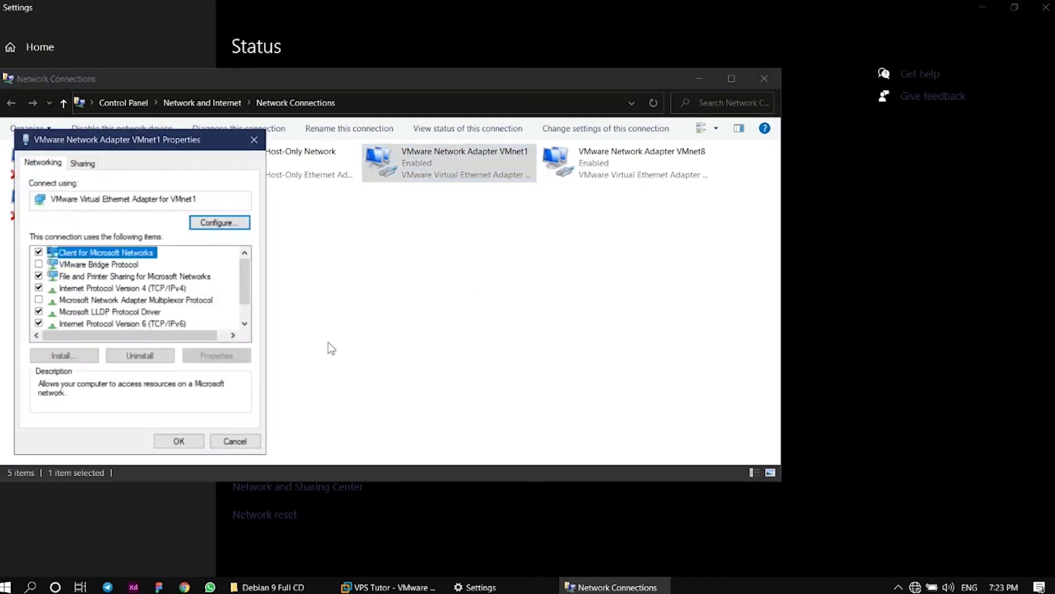
{"action": "left_click", "coordinate": [114, 288]}
{"action": "double_click", "coordinate": [115, 289]}
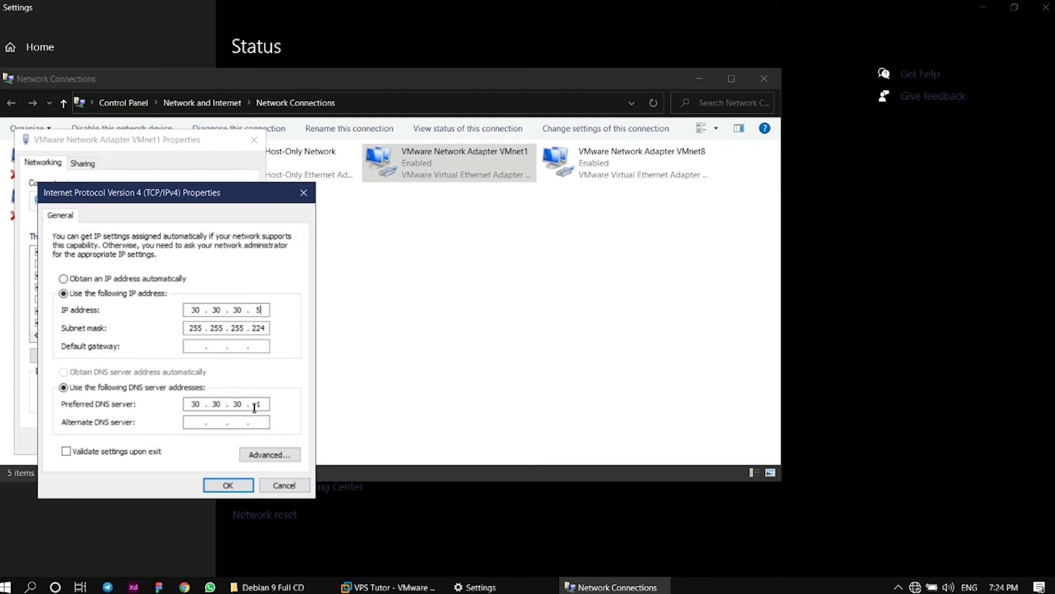
{"action": "left_click", "coordinate": [245, 486]}
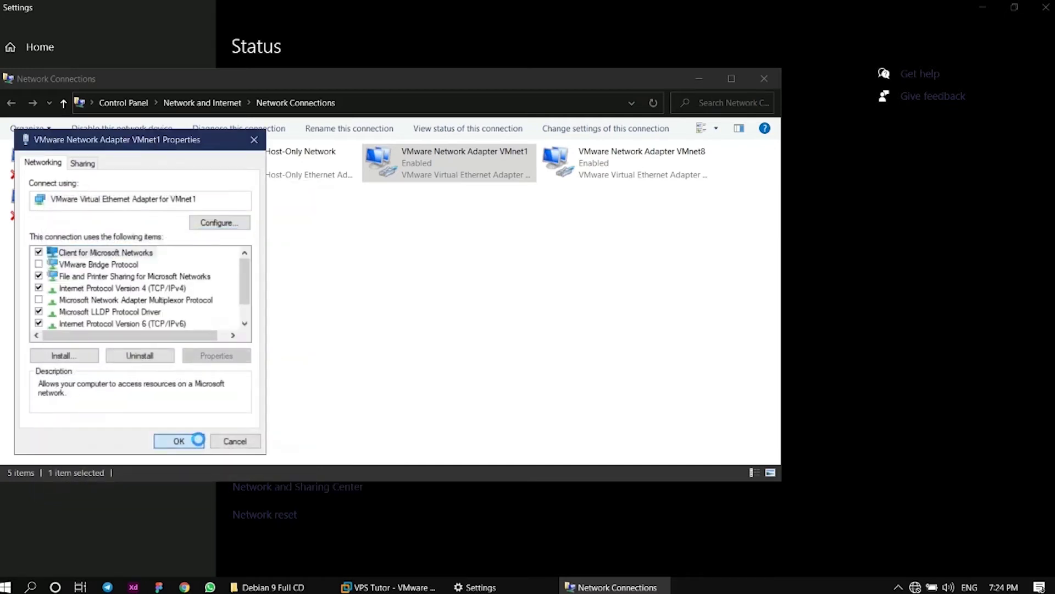
{"action": "left_click", "coordinate": [200, 439]}
Restart VMnet1 by disabling and re-enabling it, then launch Google Chrome
{"action": "right_click", "coordinate": [446, 171]}
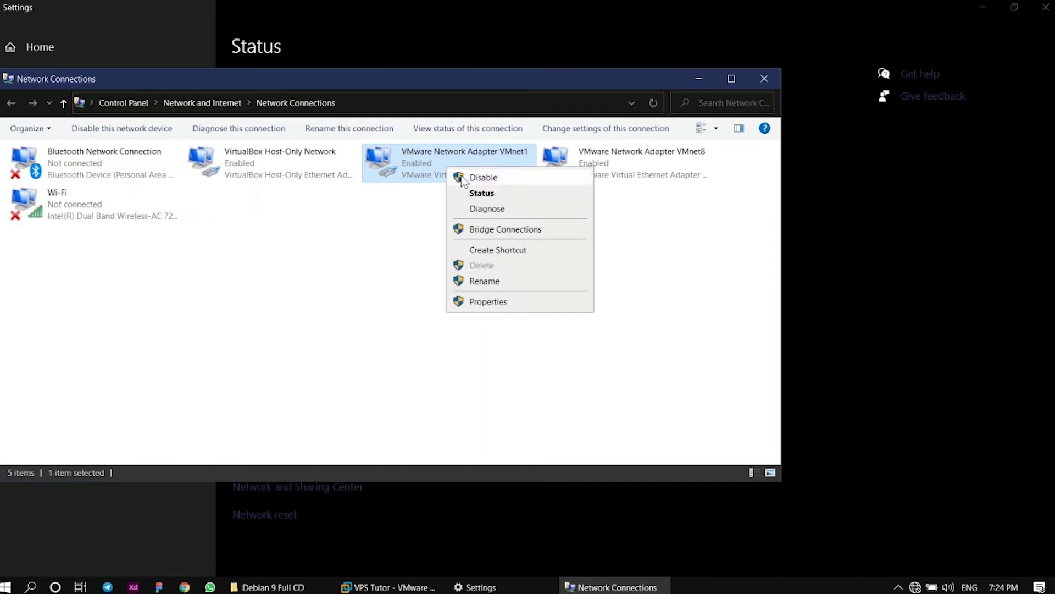
{"action": "left_click", "coordinate": [461, 177]}
{"action": "right_click", "coordinate": [470, 173]}
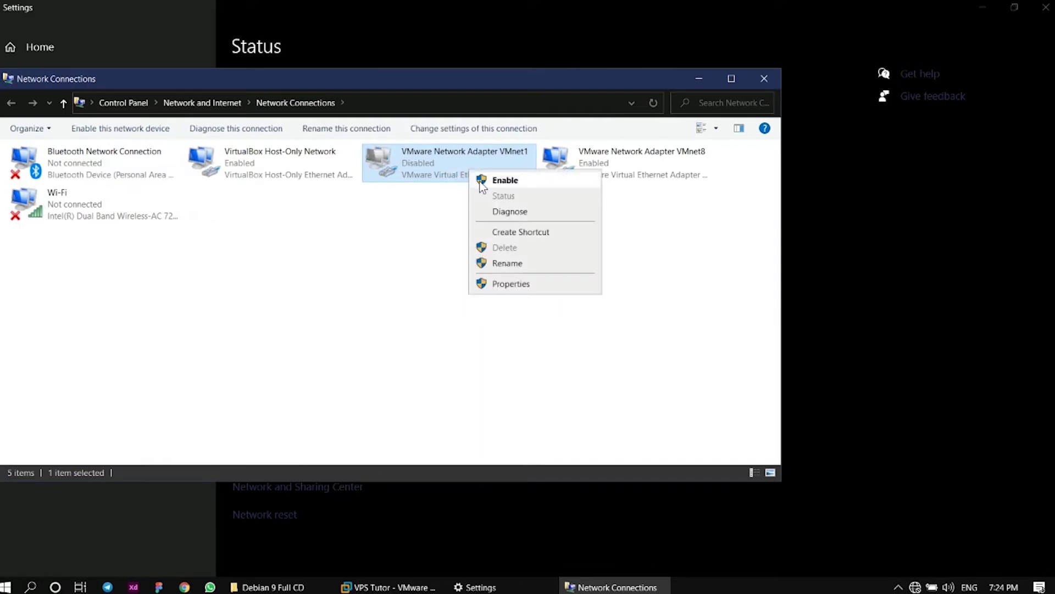
{"action": "left_click", "coordinate": [480, 179]}
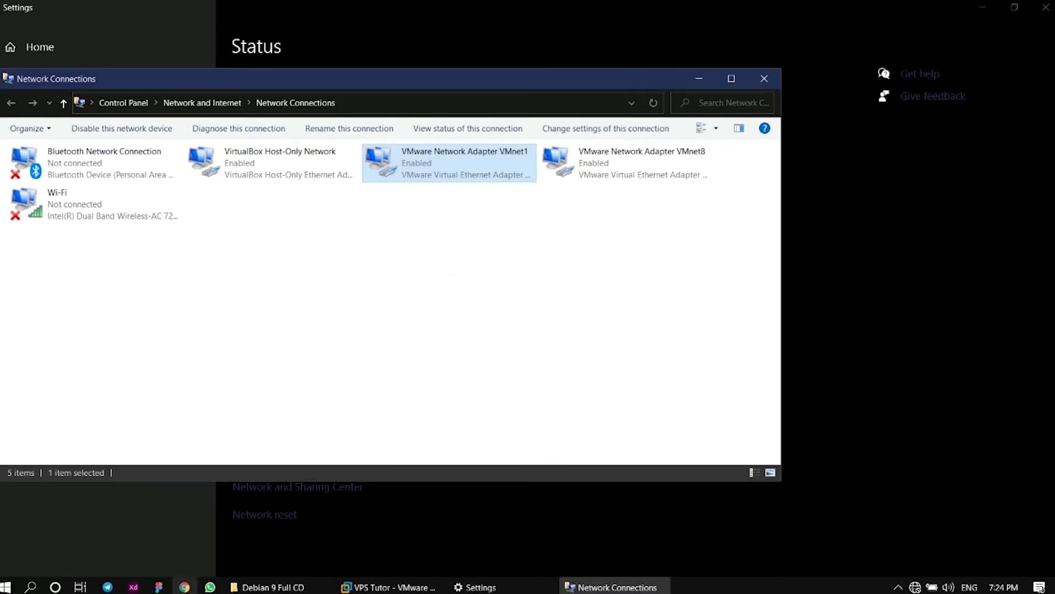
{"action": "left_click", "coordinate": [186, 586]}
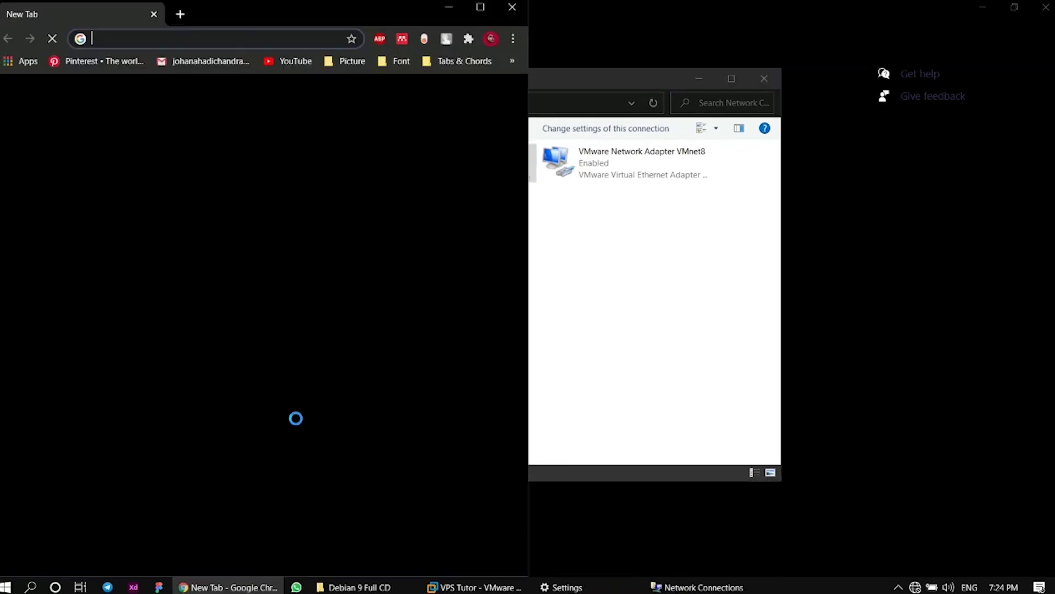
{"action": "type", "text": "https"}
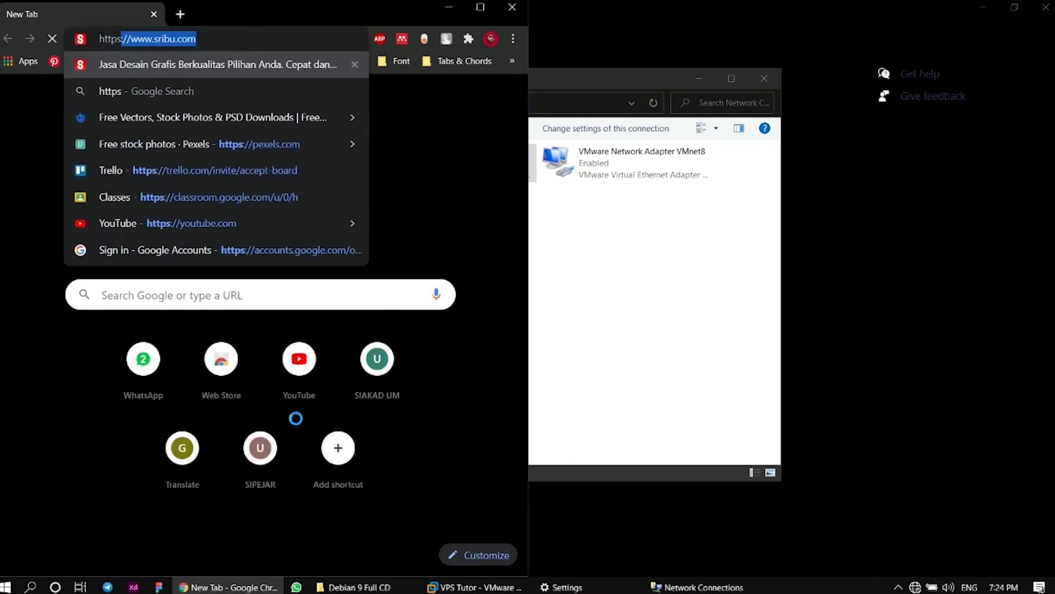
{"action": "type", "text": ":"}
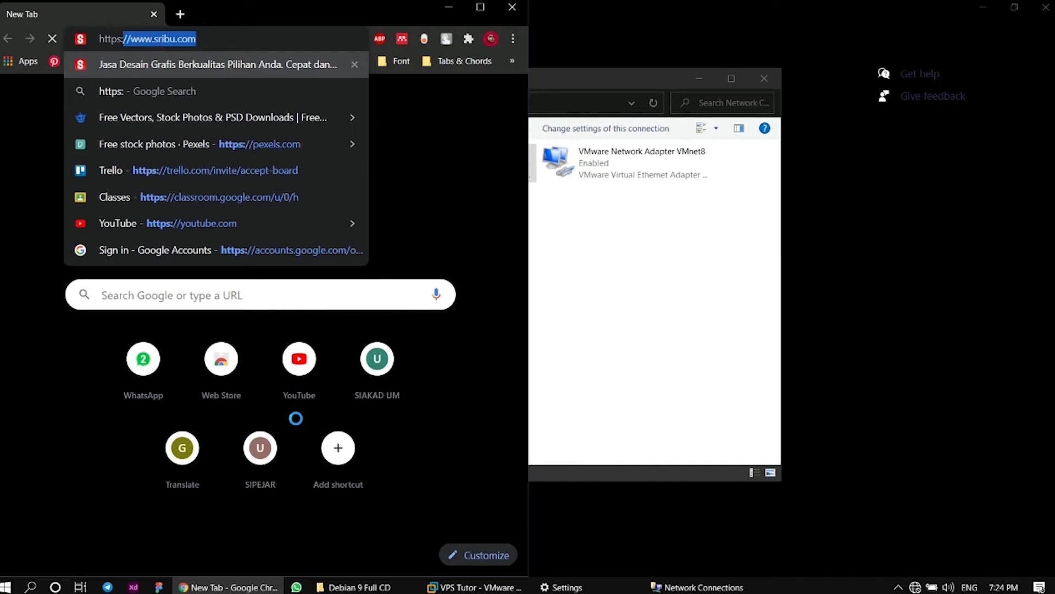
{"action": "type", "text": "30"}
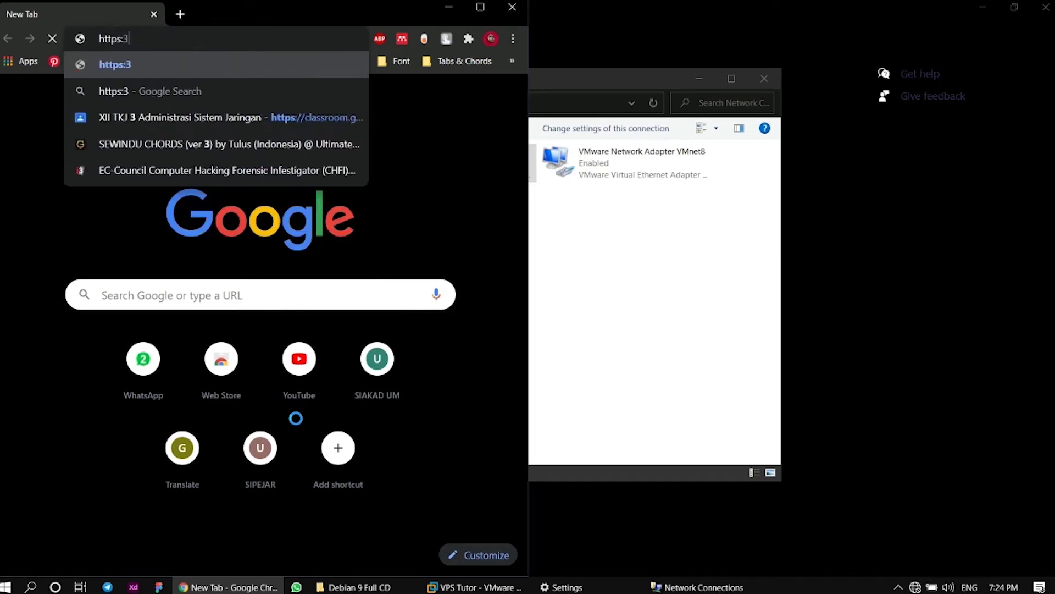
{"action": "key", "text": "BackSpace"}
{"action": "key", "text": "BackSpace"}
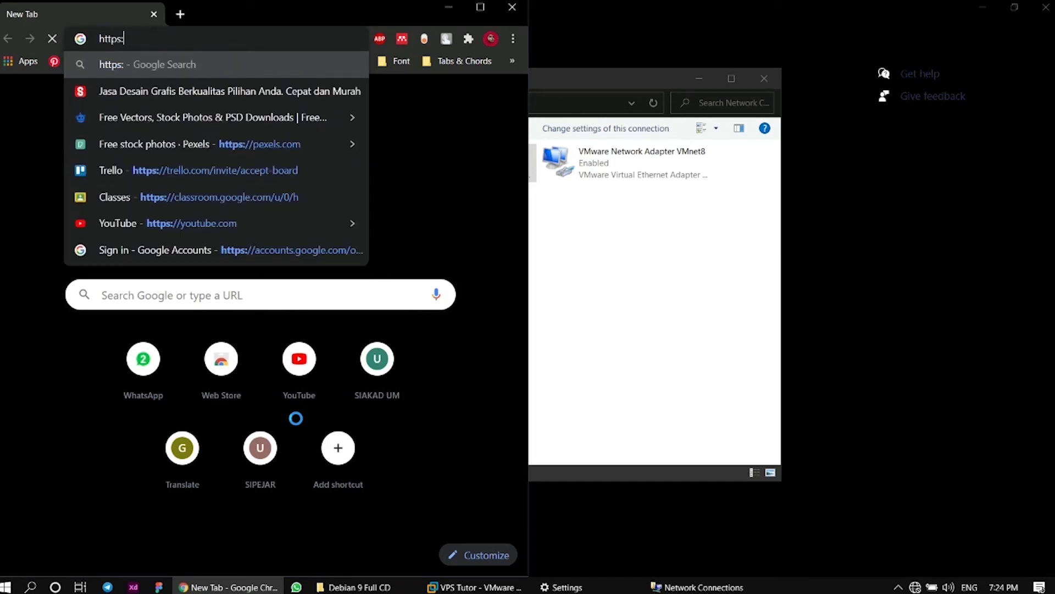
{"action": "type", "text": "//30"}
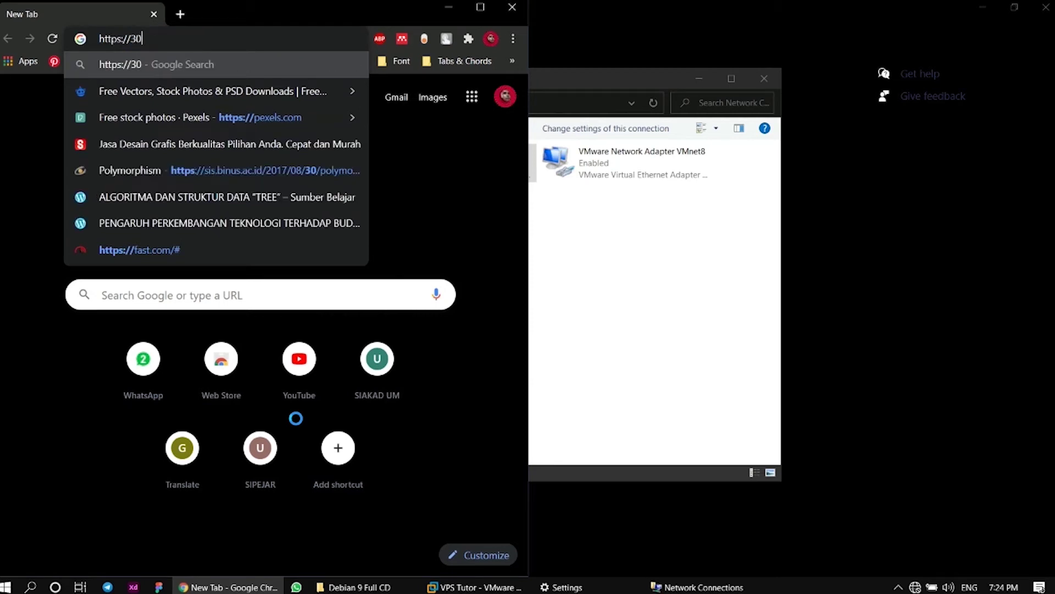
{"action": "type", "text": ".30."}
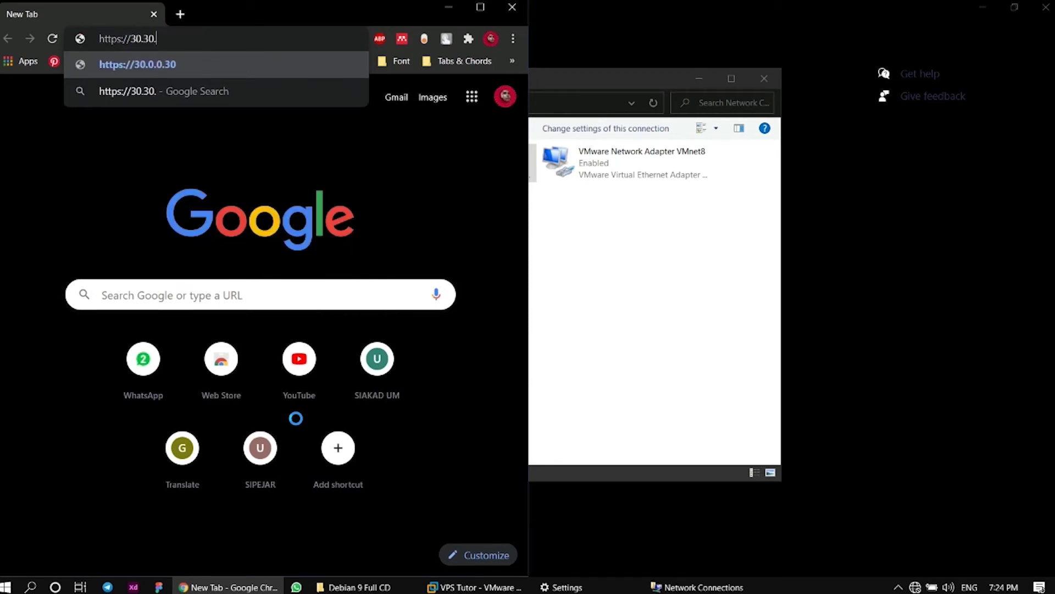
{"action": "type", "text": "30.3"}
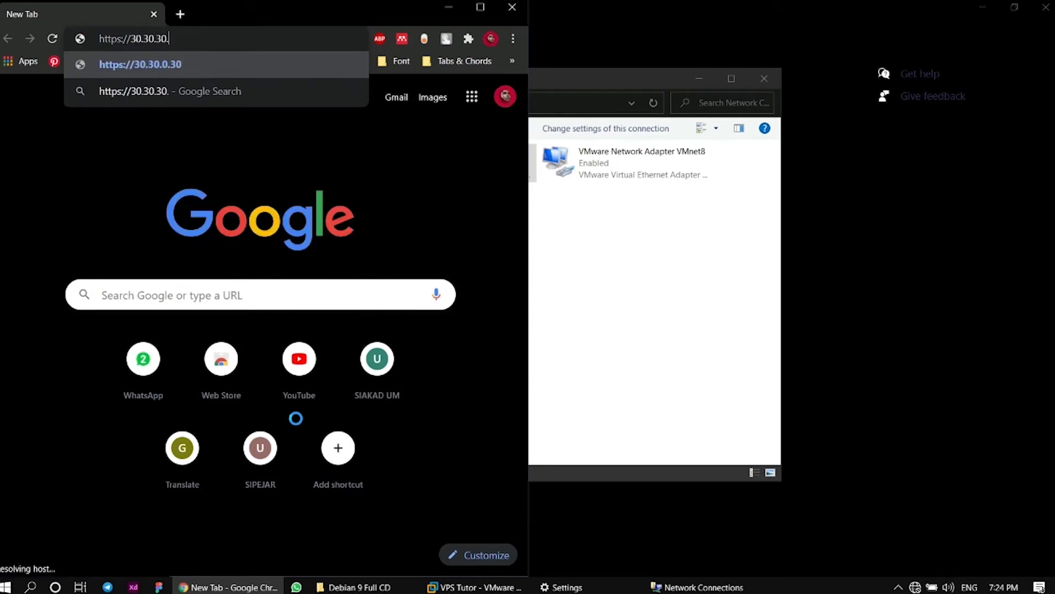
{"action": "key", "text": "BackSpace"}
{"action": "type", "text": "2"}
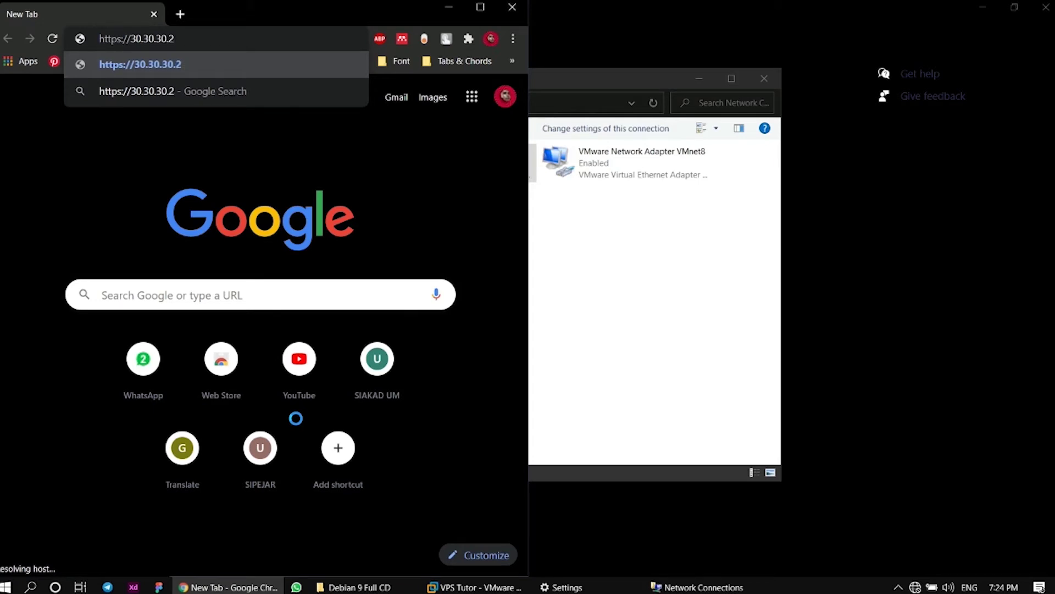
{"action": "type", "text": ":8006"}
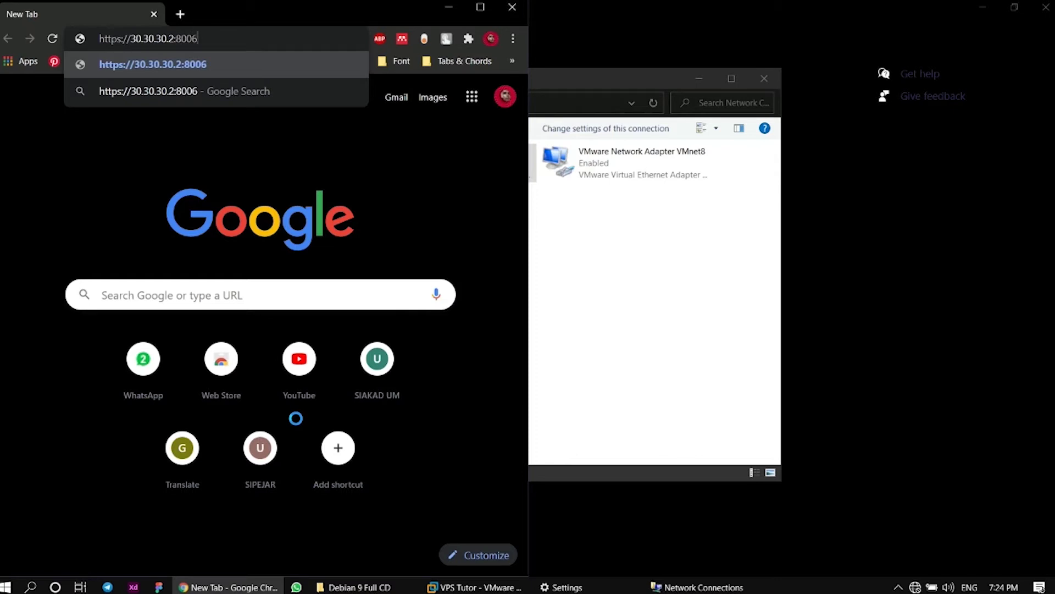
{"action": "key", "text": "Return"}
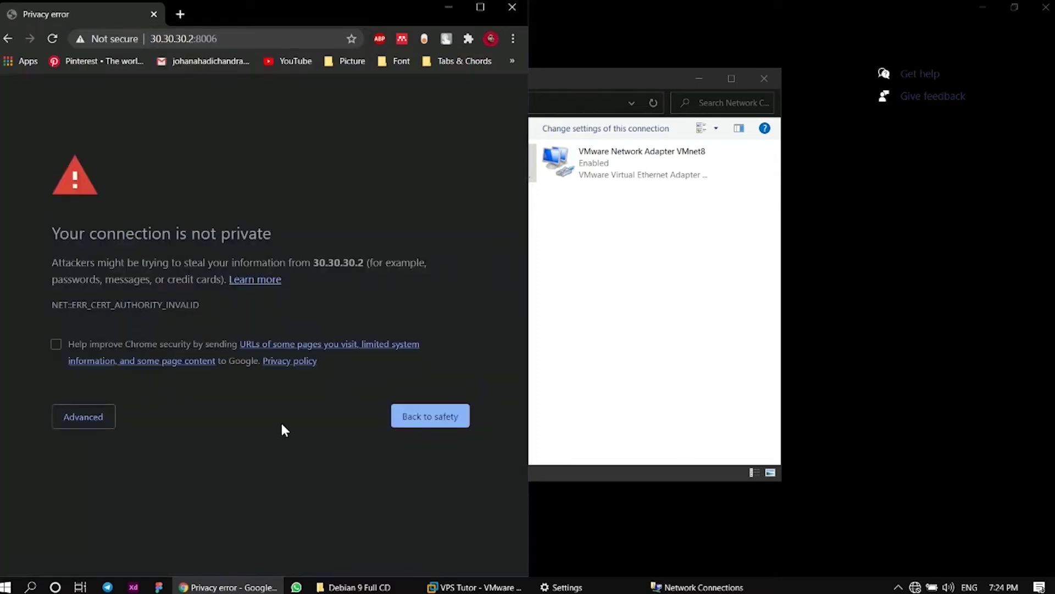
{"action": "left_click", "coordinate": [80, 420]}
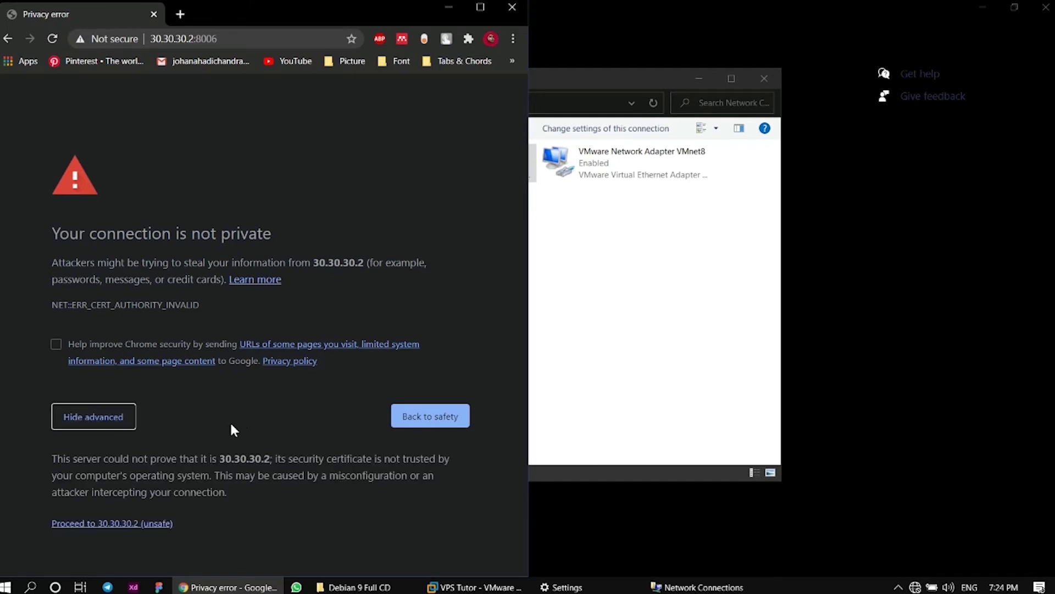
{"action": "left_click", "coordinate": [130, 528]}
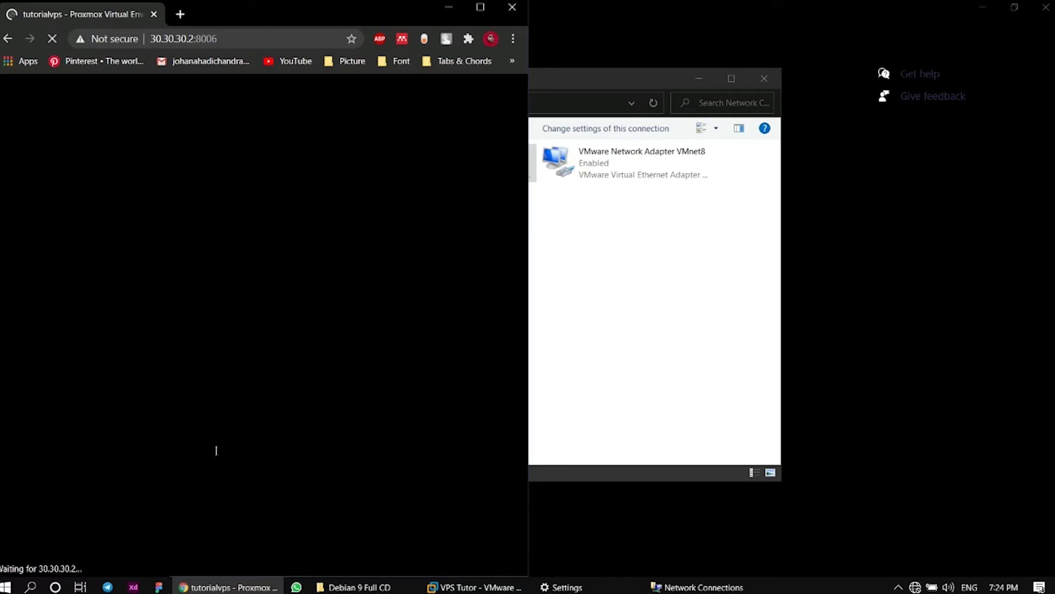
{"action": "left_click", "coordinate": [483, 10]}
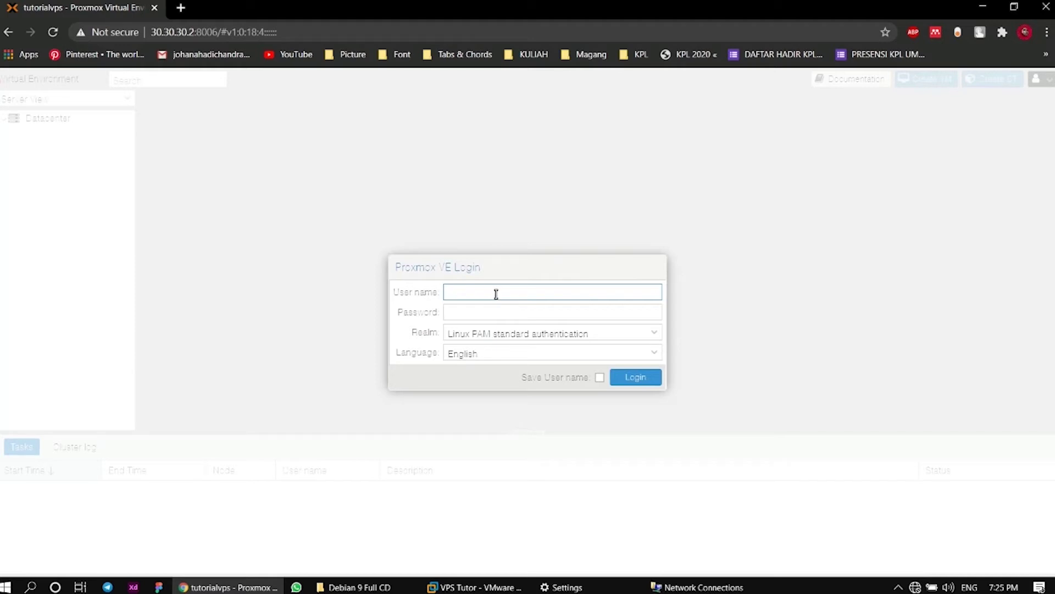
Log in to Proxmox VE as root and dismiss the no-subscription notice
{"action": "type", "text": "root"}
{"action": "key", "text": "Tab"}
{"action": "type", "text": "••"}
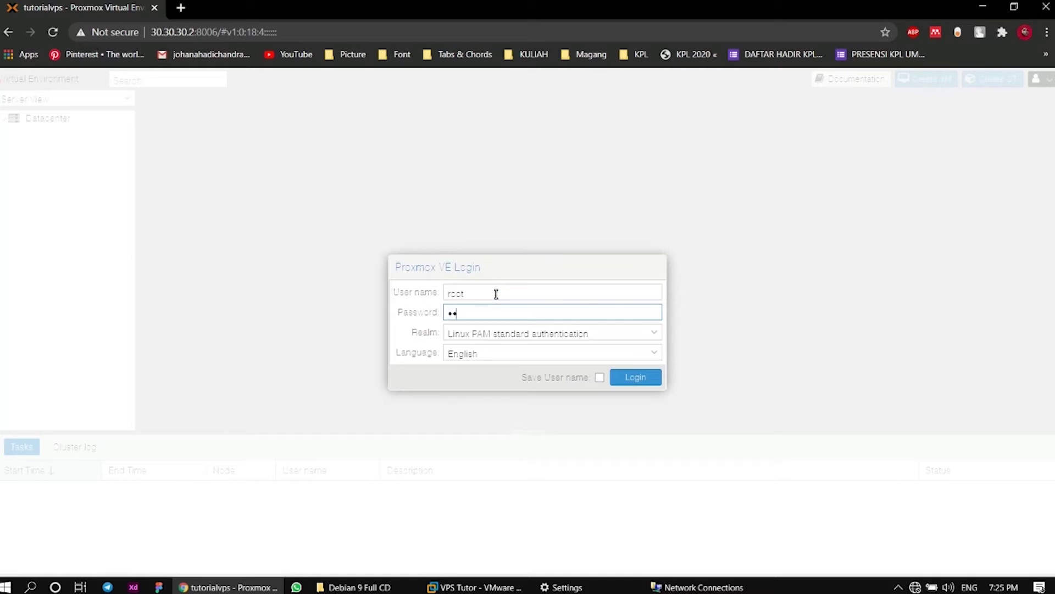
{"action": "type", "text": "•••"}
{"action": "left_click", "coordinate": [627, 386]}
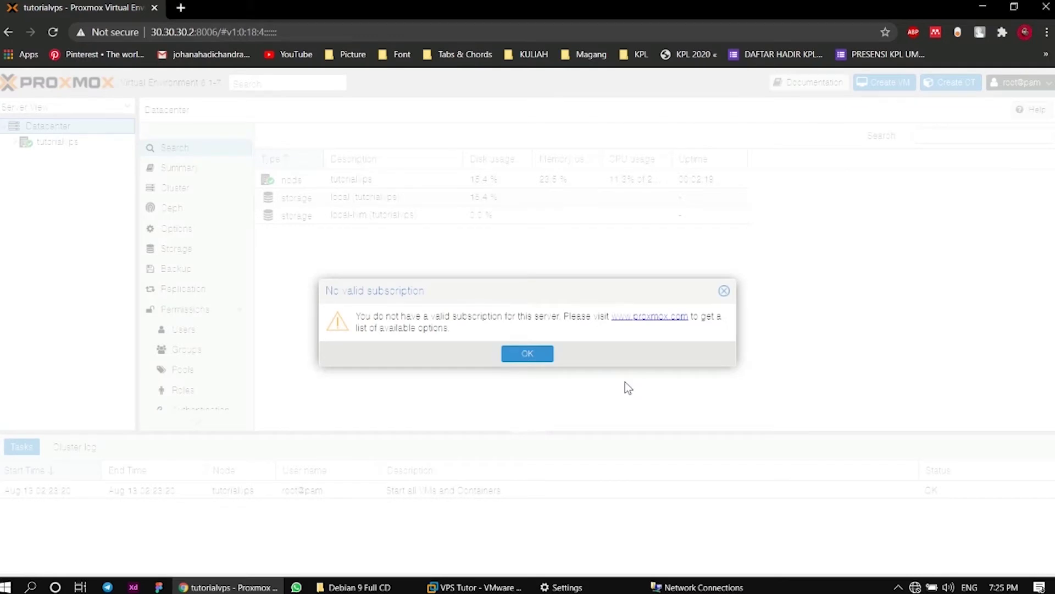
{"action": "left_click", "coordinate": [542, 356]}
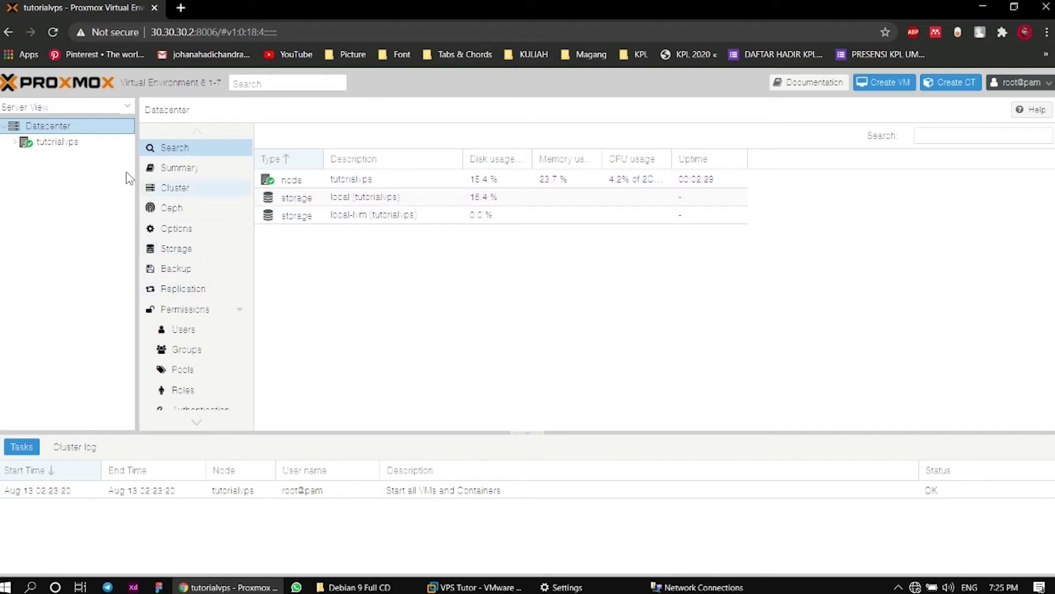
Review the tutorialvps node's Summary, Network and Certificates, then list local storage's Content
{"action": "left_click", "coordinate": [15, 144]}
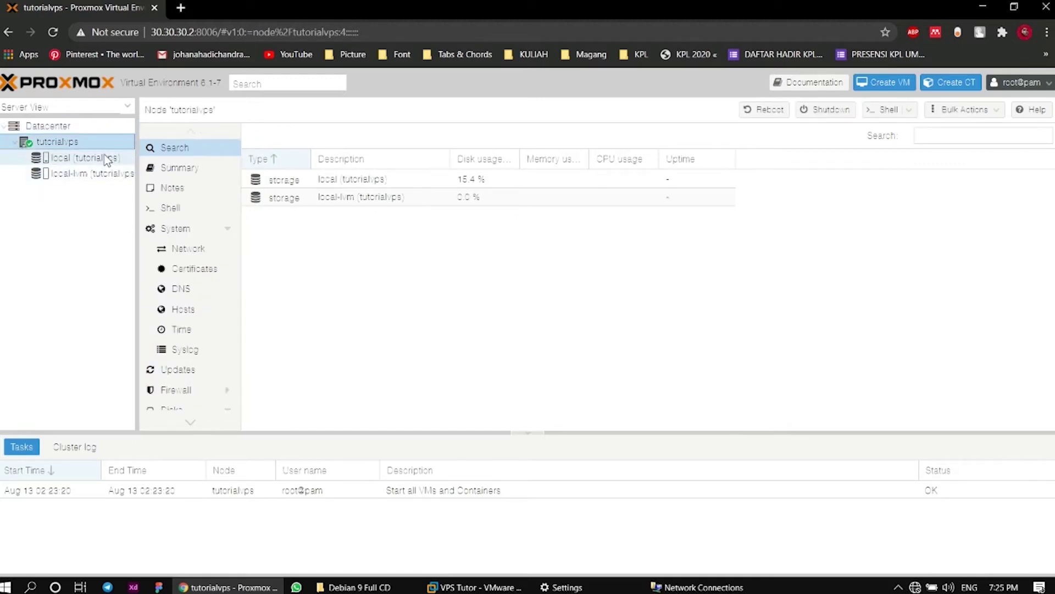
{"action": "left_click", "coordinate": [88, 158]}
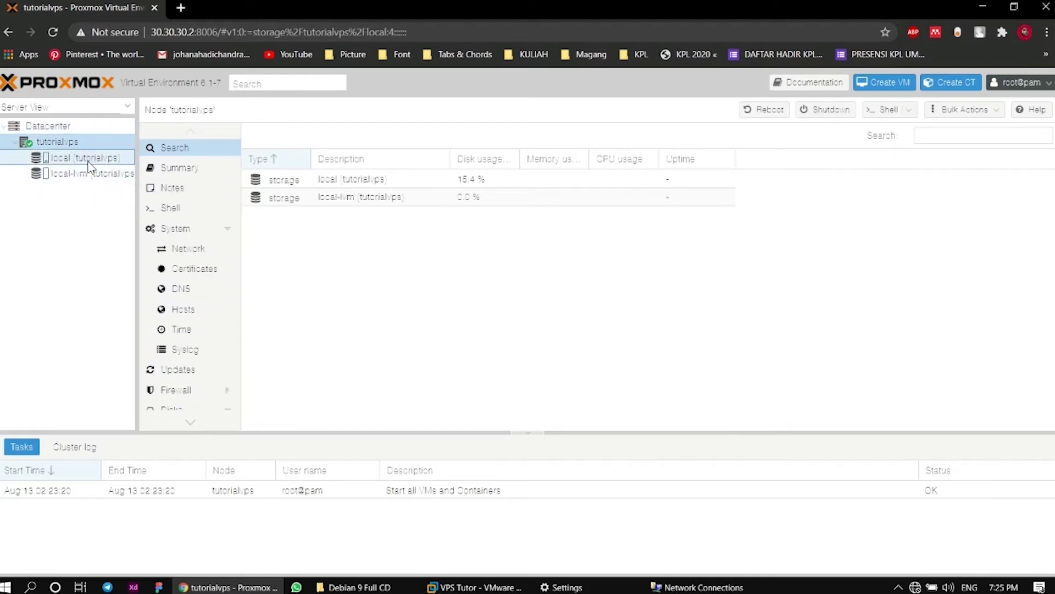
{"action": "left_click", "coordinate": [89, 139]}
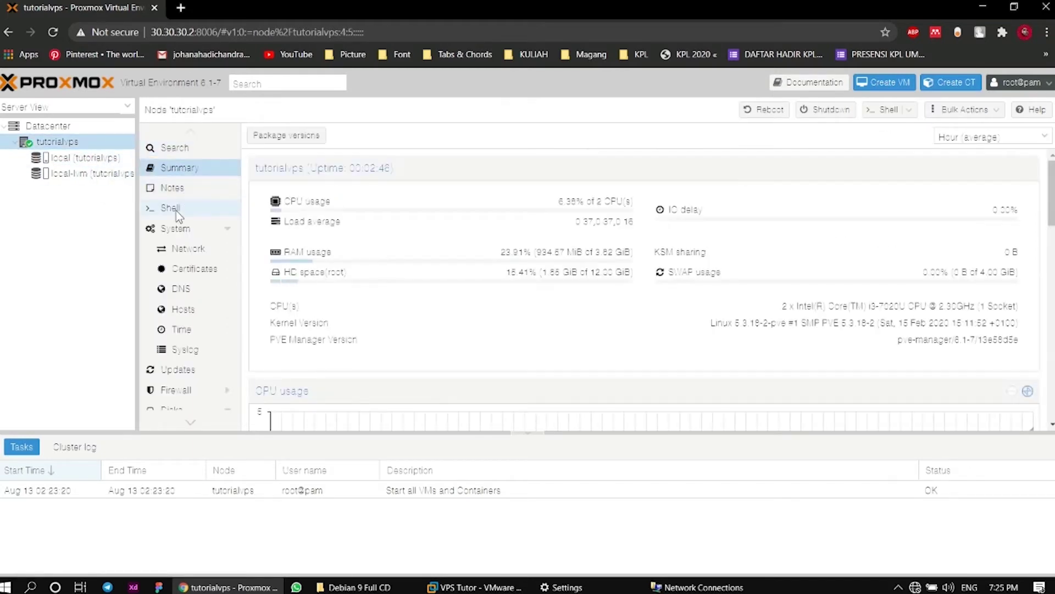
{"action": "left_click", "coordinate": [188, 250]}
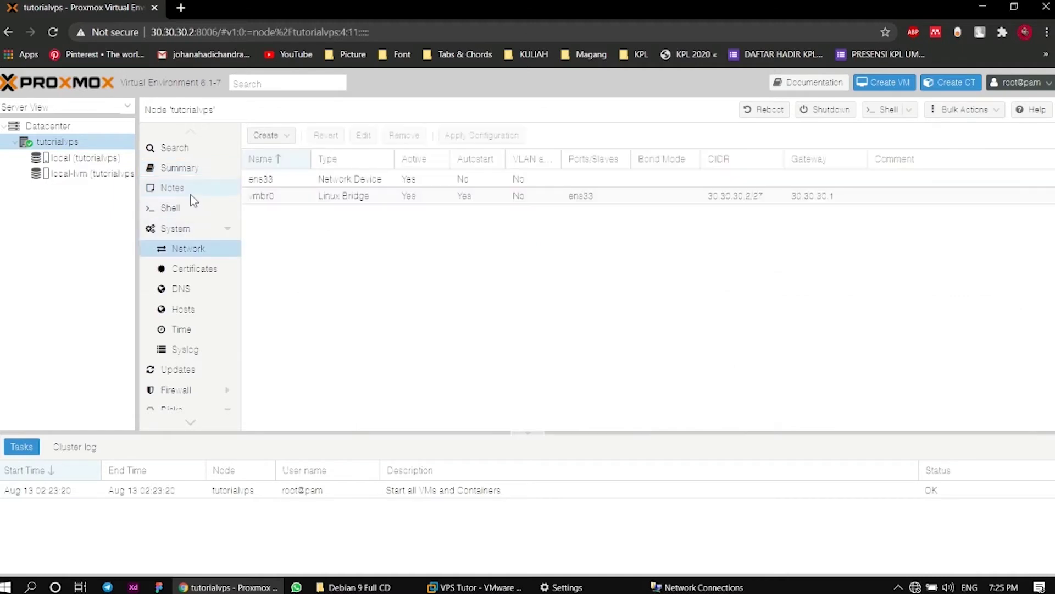
{"action": "left_click", "coordinate": [186, 268]}
{"action": "left_click", "coordinate": [189, 152]}
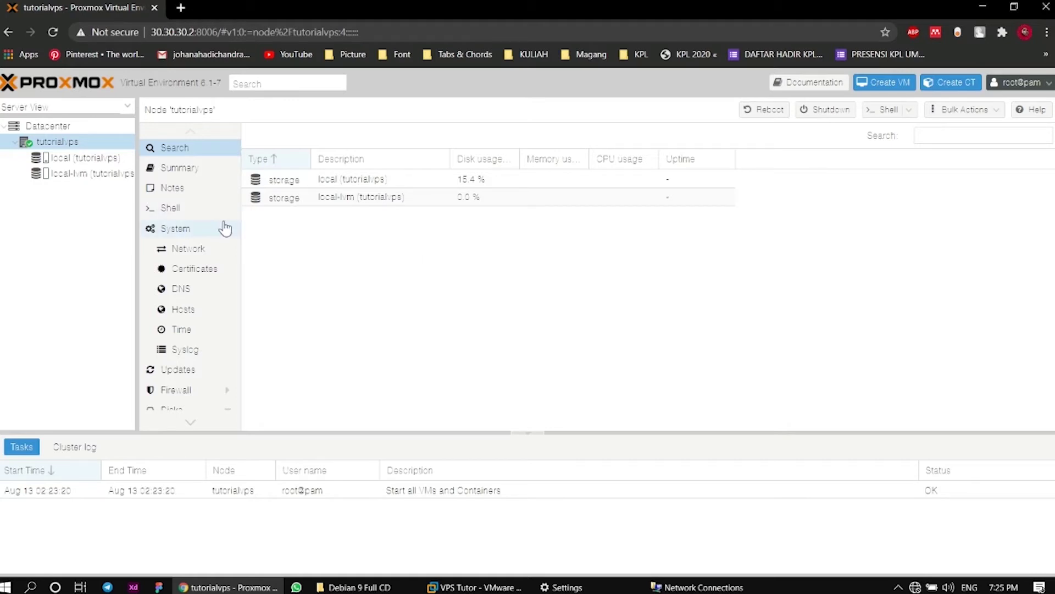
{"action": "left_click", "coordinate": [86, 157]}
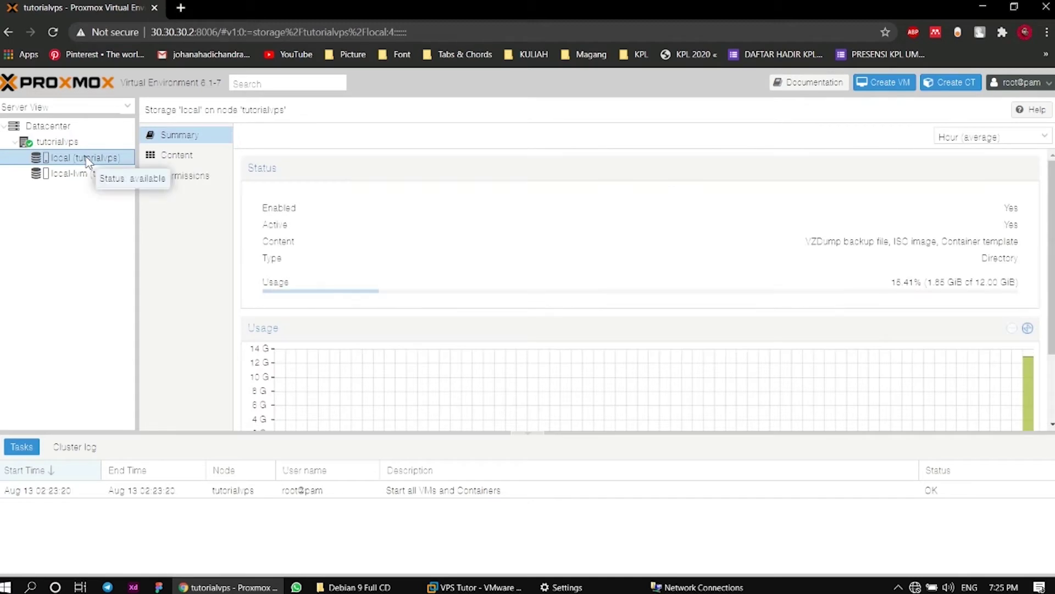
{"action": "left_click", "coordinate": [199, 158]}
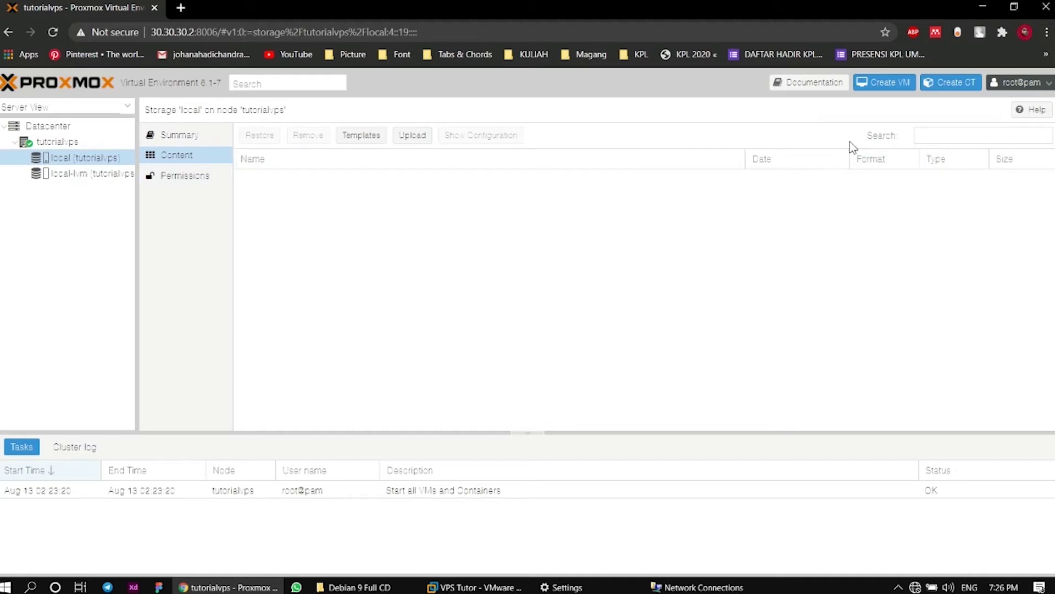
Select debian-9.5.0-i386-DVD-1.iso from Kuliah > KPL > Debian 9 Full CD for upload
{"action": "left_click", "coordinate": [419, 141]}
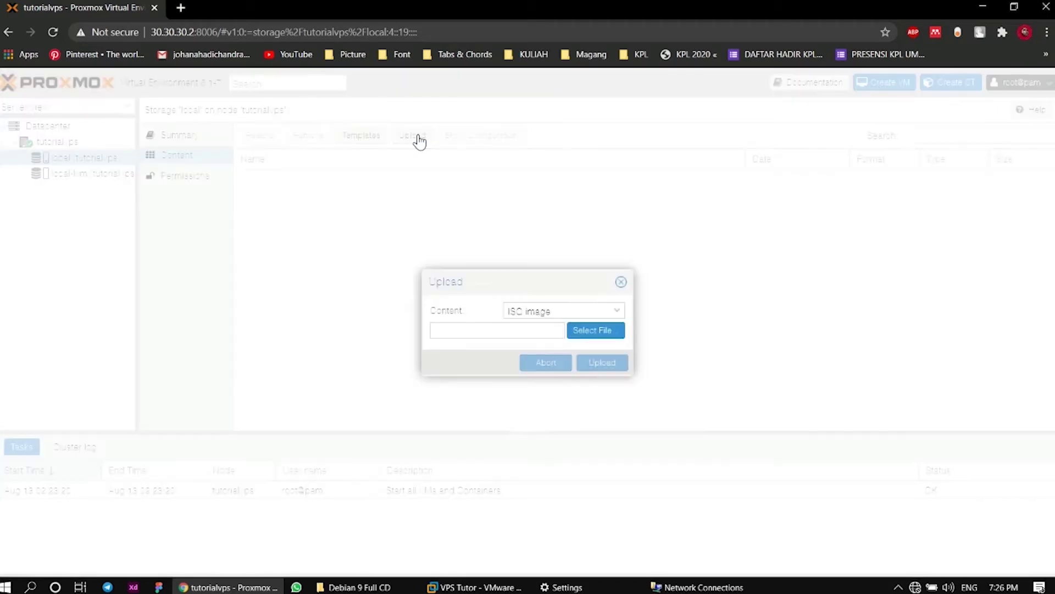
{"action": "left_click", "coordinate": [617, 335]}
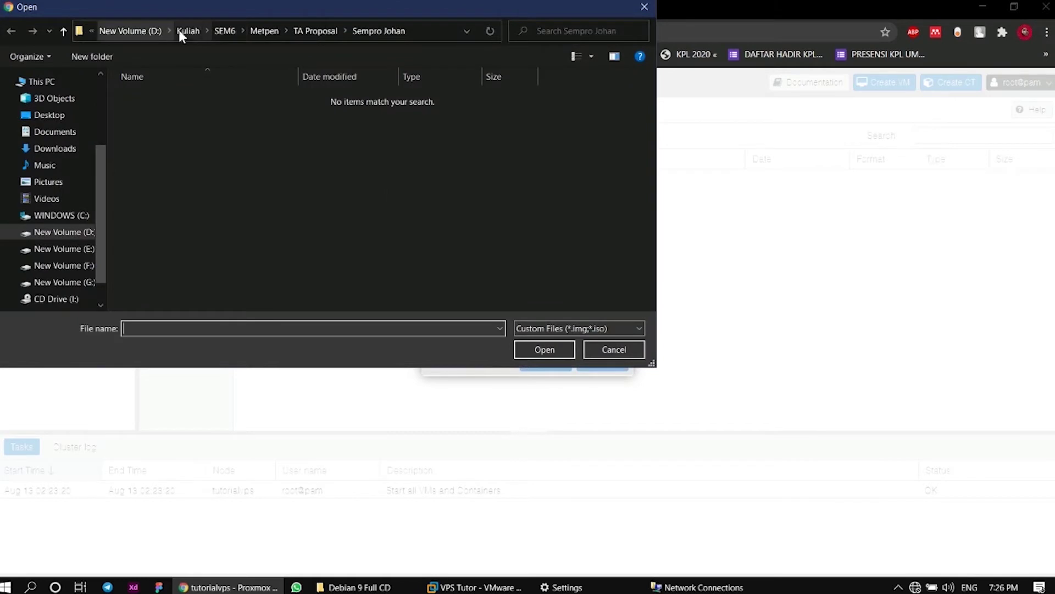
{"action": "left_click", "coordinate": [183, 31]}
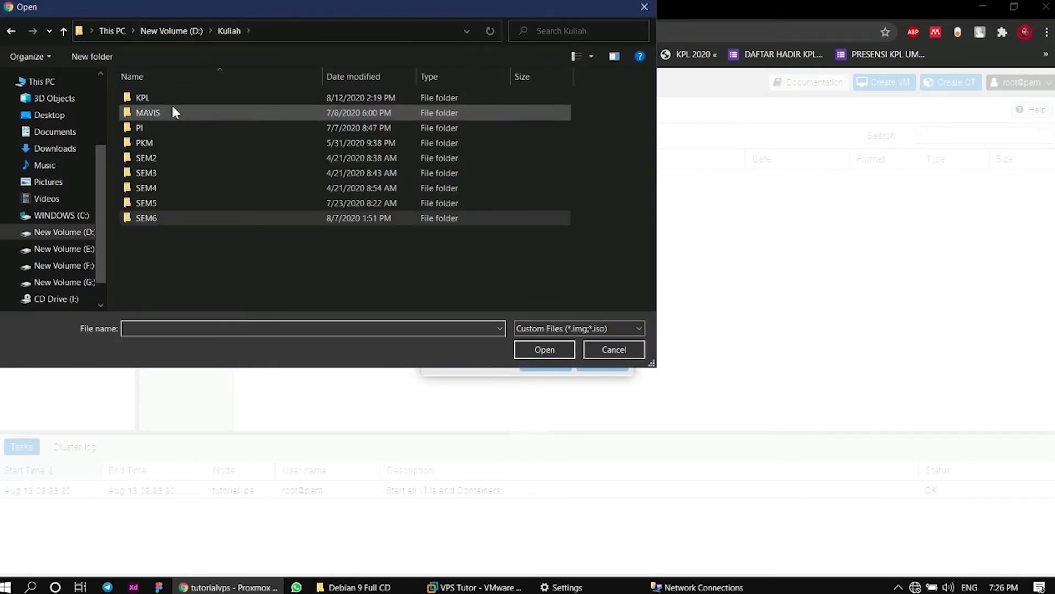
{"action": "double_click", "coordinate": [164, 96]}
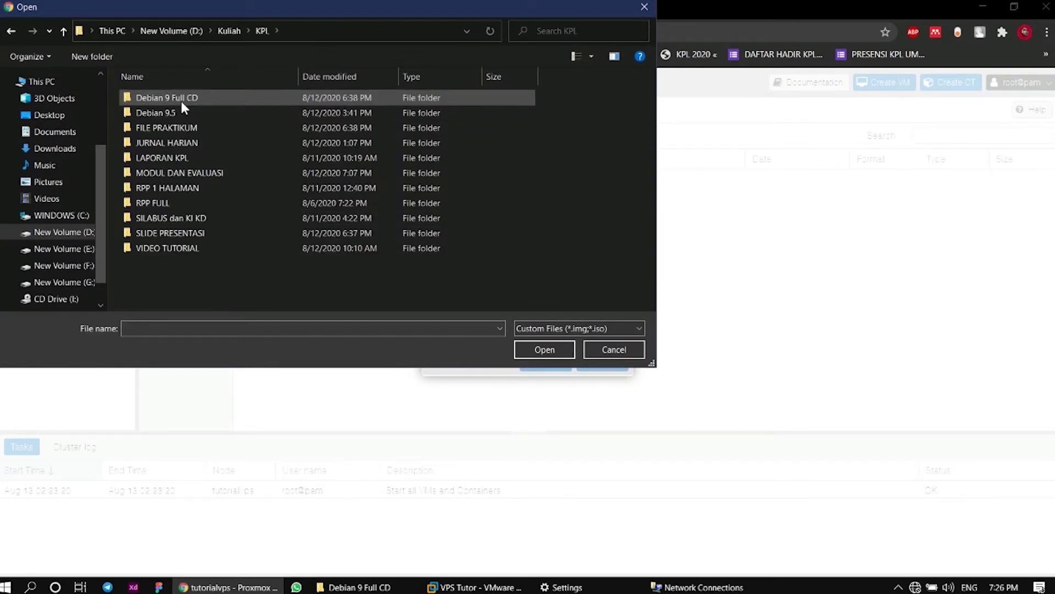
{"action": "double_click", "coordinate": [181, 99]}
{"action": "left_click", "coordinate": [200, 113]}
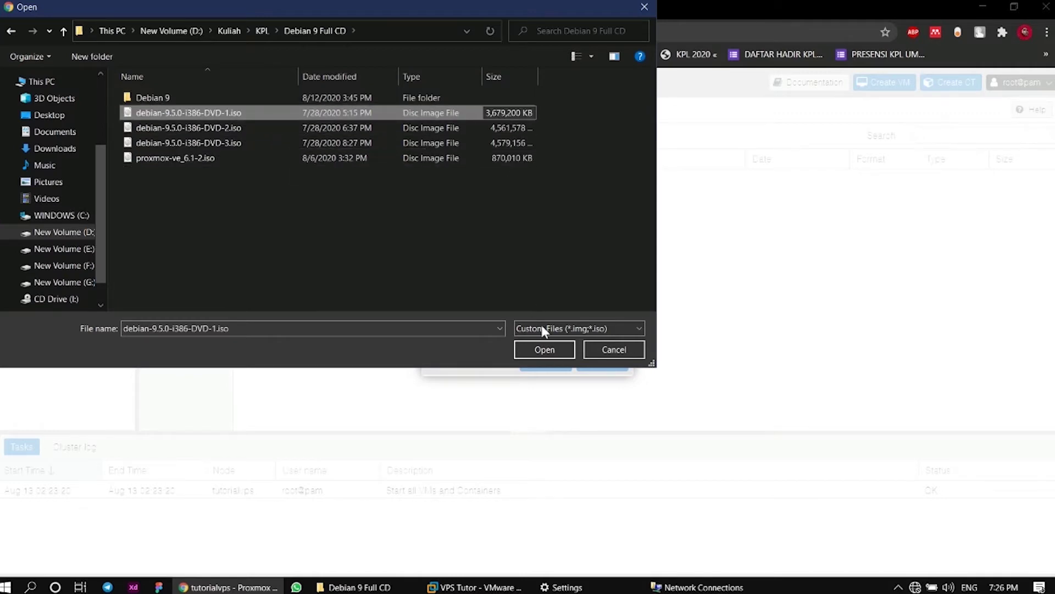
{"action": "left_click", "coordinate": [550, 352]}
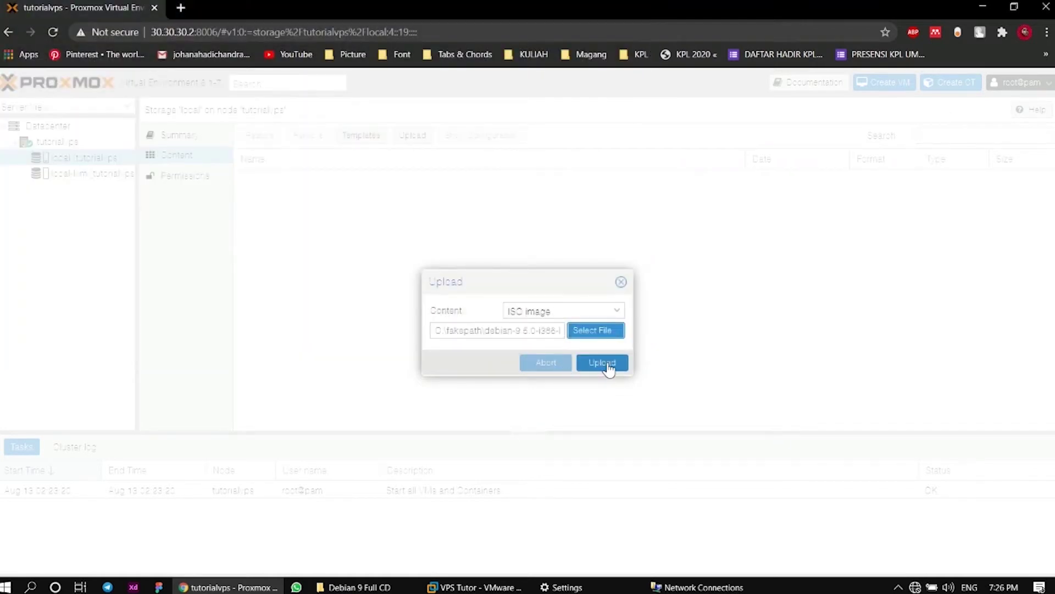
Upload the Debian 9.5 DVD-1 ISO to local storage and let the copy task finish
{"action": "left_click", "coordinate": [603, 364]}
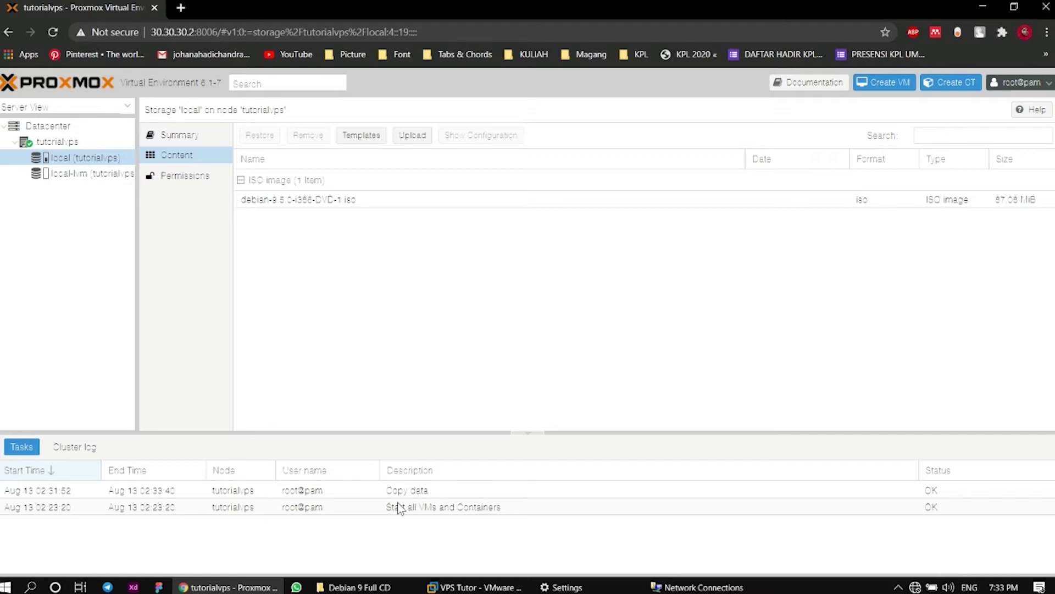
Check the finished copy task, select Datacenter, and start the Create VM wizard
{"action": "left_click", "coordinate": [953, 490]}
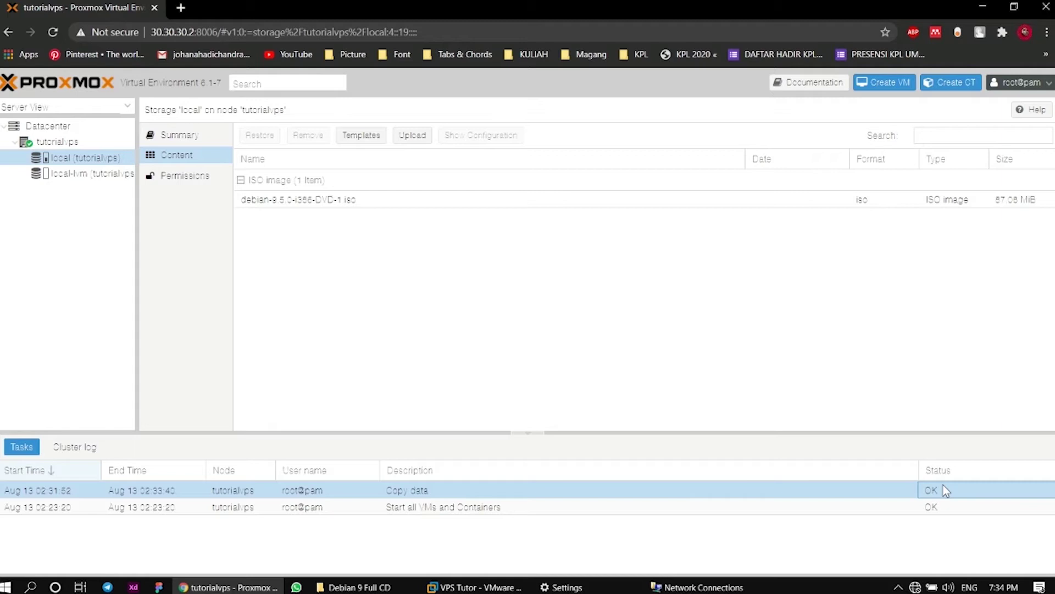
{"action": "left_click", "coordinate": [65, 127]}
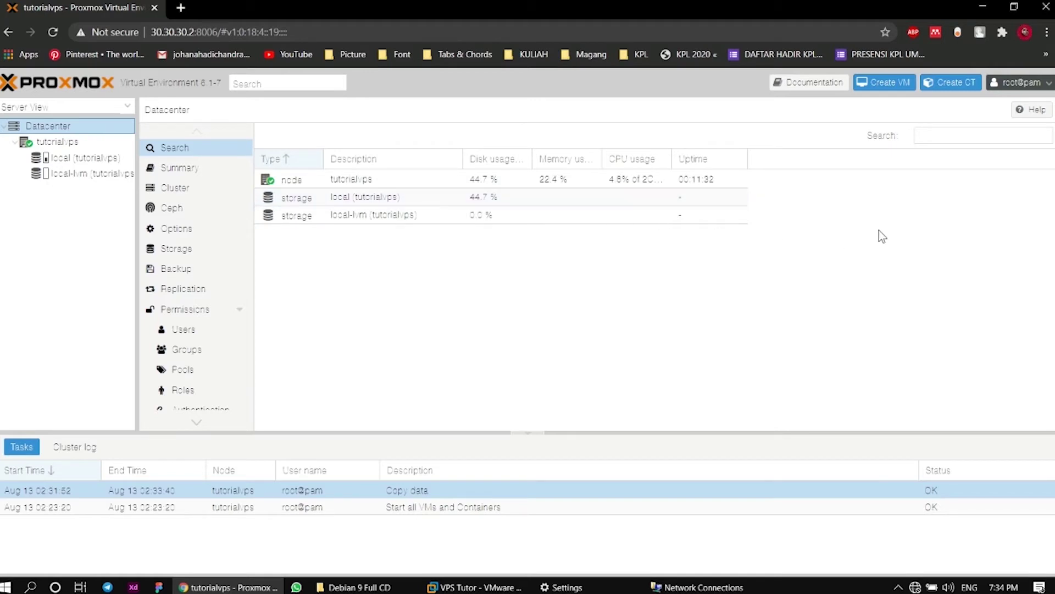
{"action": "left_click", "coordinate": [894, 87]}
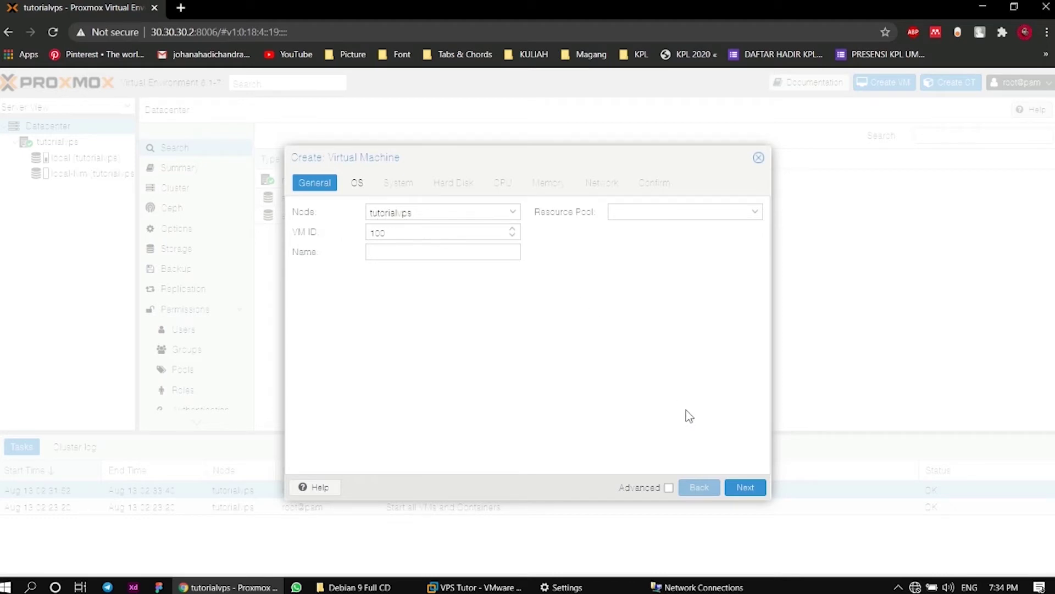
Name the VM 'Debian' and use the Debian 9.5 DVD-1 ISO as install media
{"action": "left_click", "coordinate": [743, 485]}
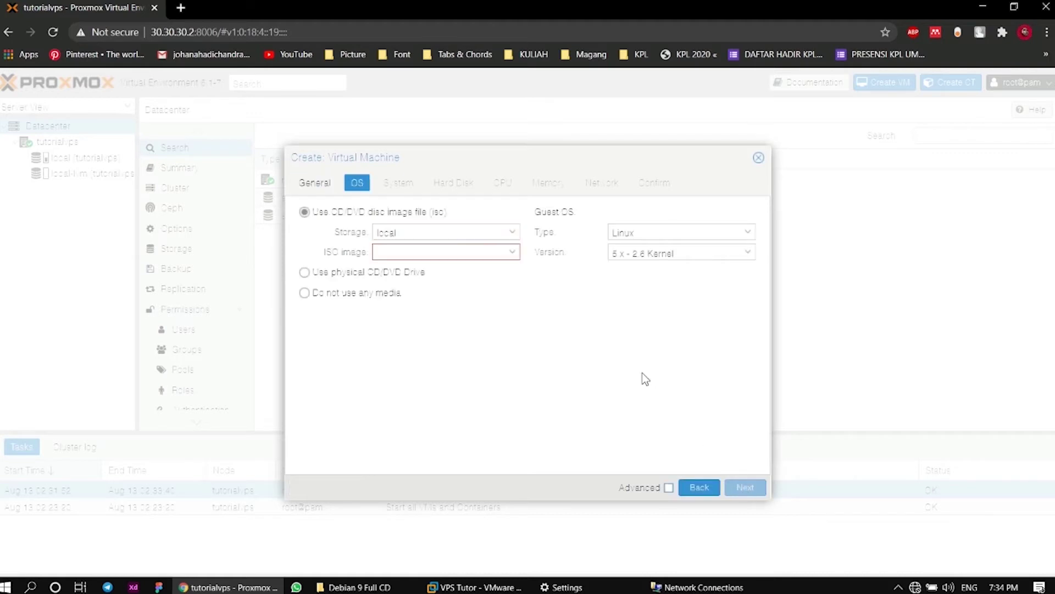
{"action": "left_click", "coordinate": [513, 254]}
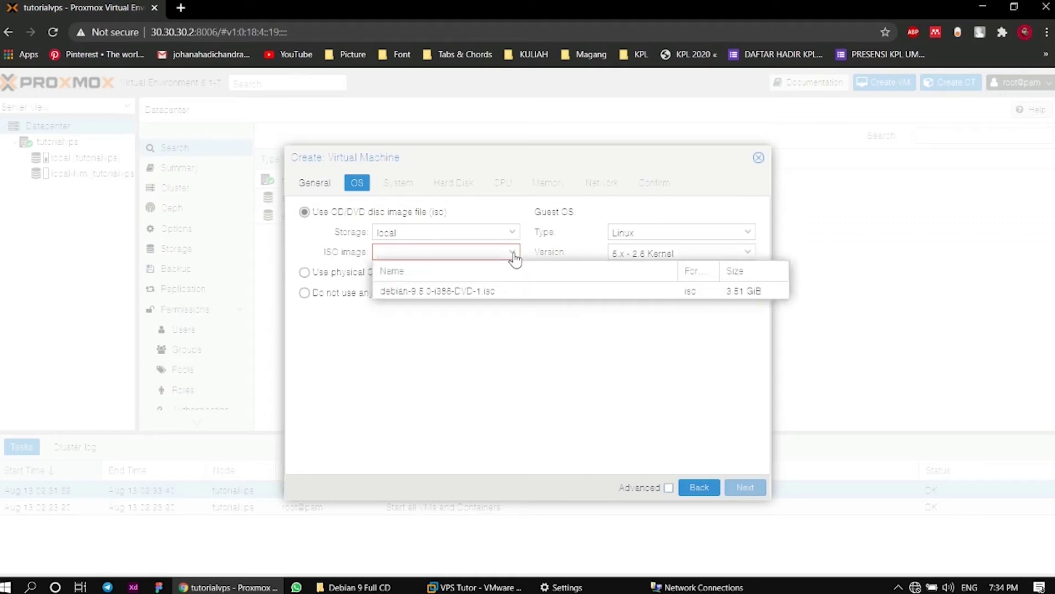
{"action": "left_click", "coordinate": [510, 289]}
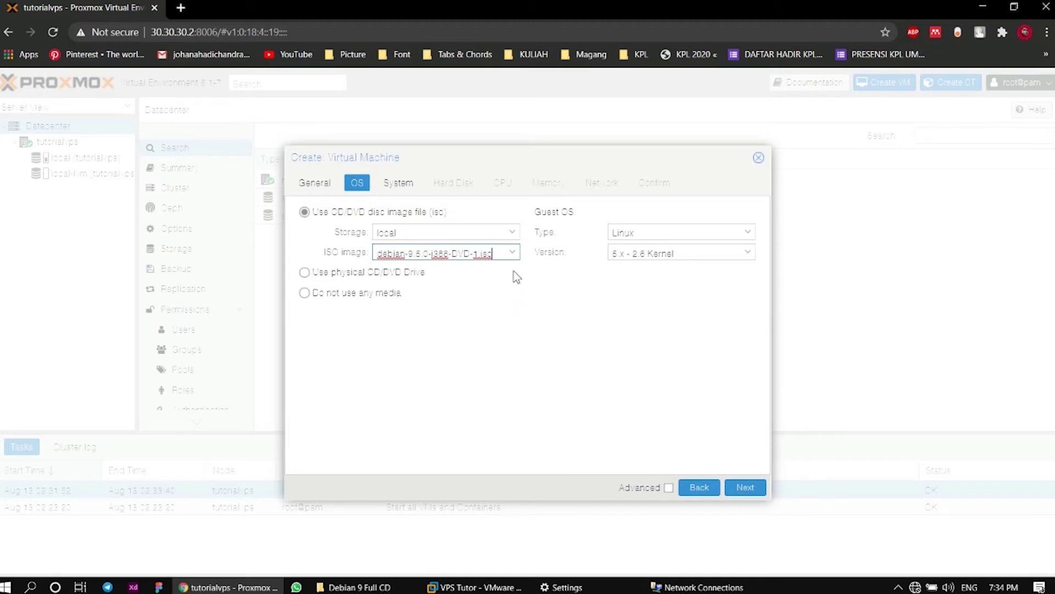
{"action": "left_click", "coordinate": [324, 184]}
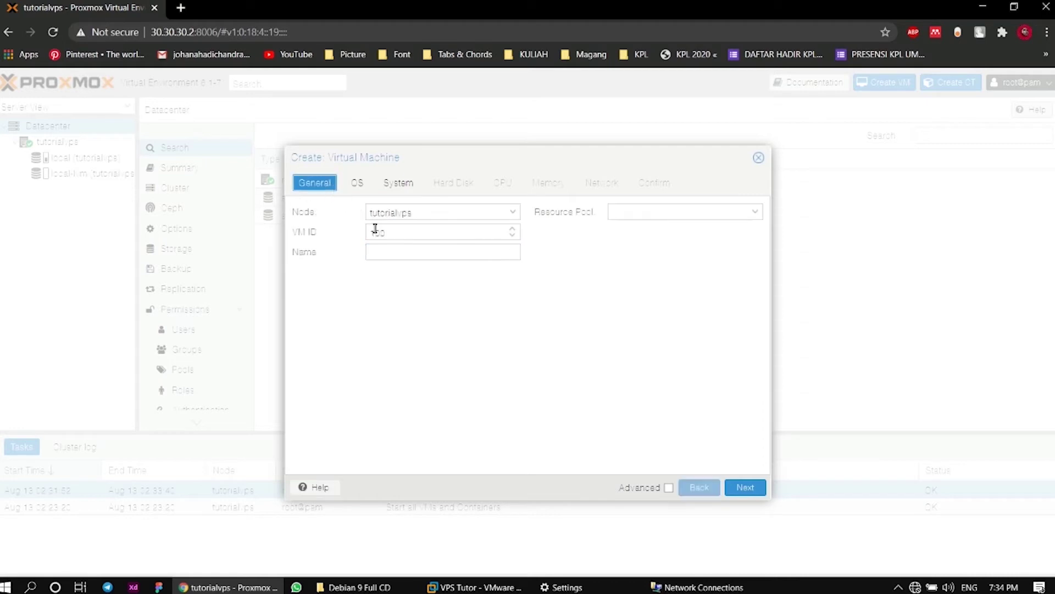
{"action": "left_click", "coordinate": [406, 255]}
{"action": "type", "text": "D"}
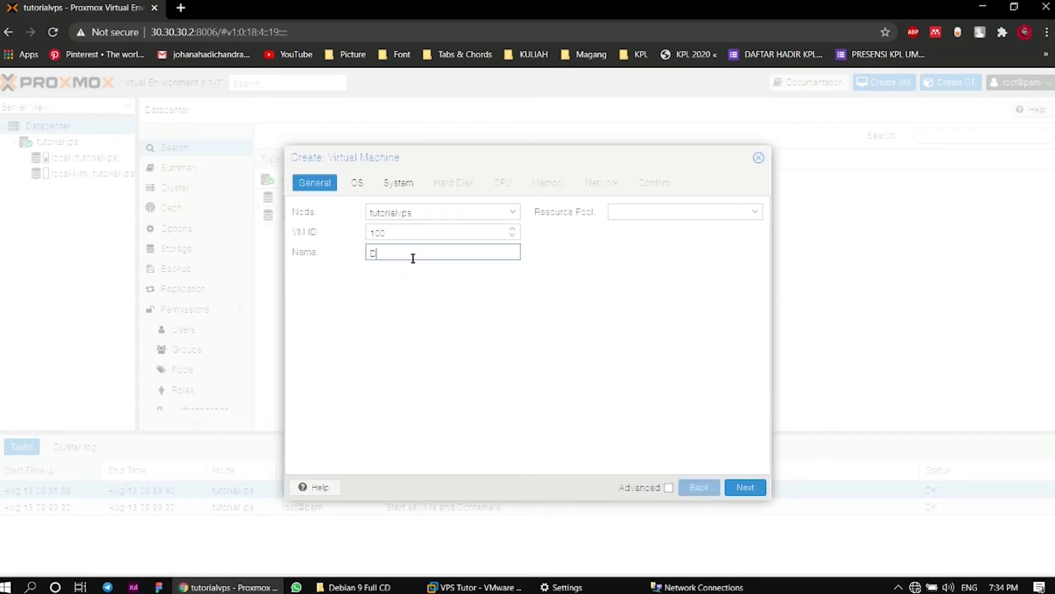
{"action": "type", "text": "ebian"}
{"action": "left_click", "coordinate": [355, 184]}
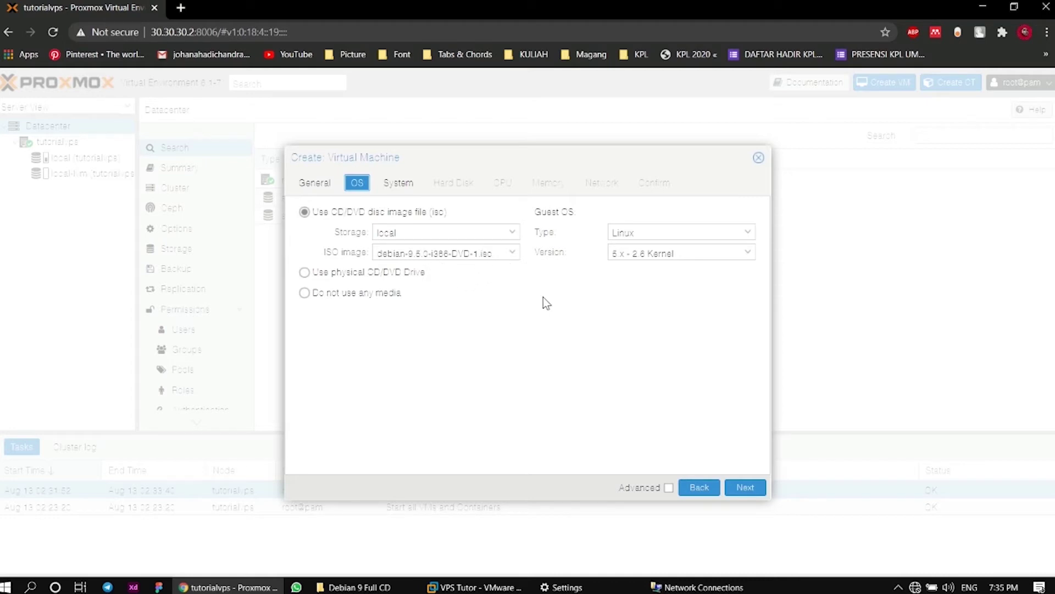
Keep default graphics, disk, one CPU core, 512 MiB memory and network settings
{"action": "left_click", "coordinate": [762, 493]}
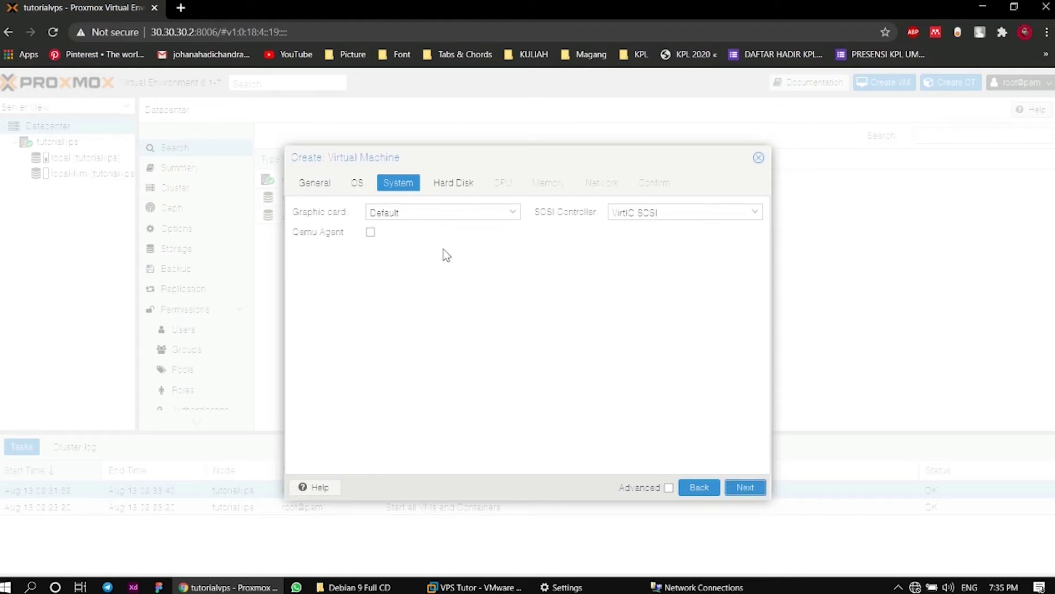
{"action": "left_click", "coordinate": [513, 213]}
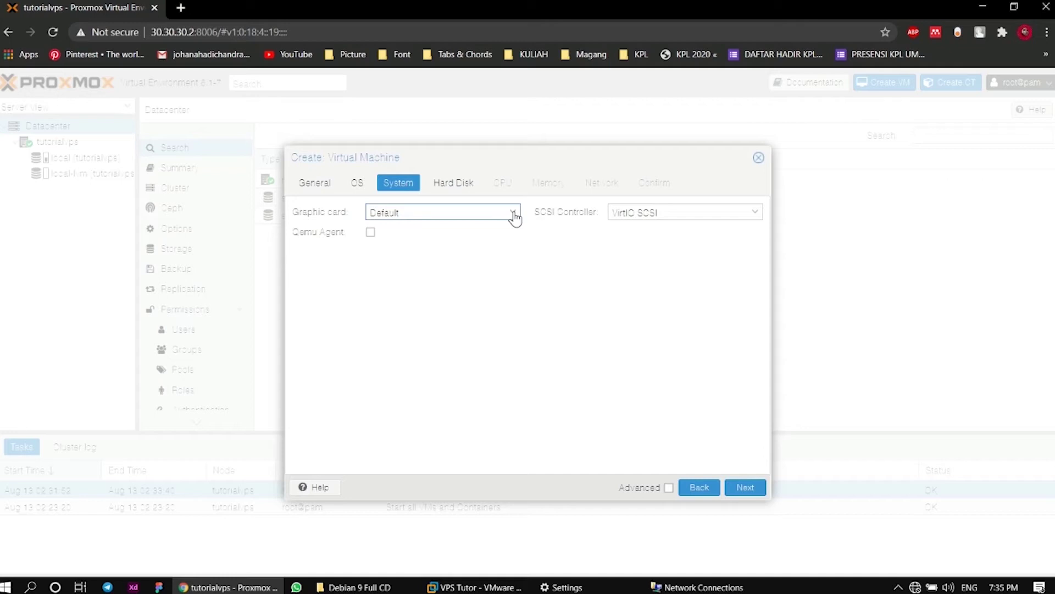
{"action": "left_click", "coordinate": [576, 255]}
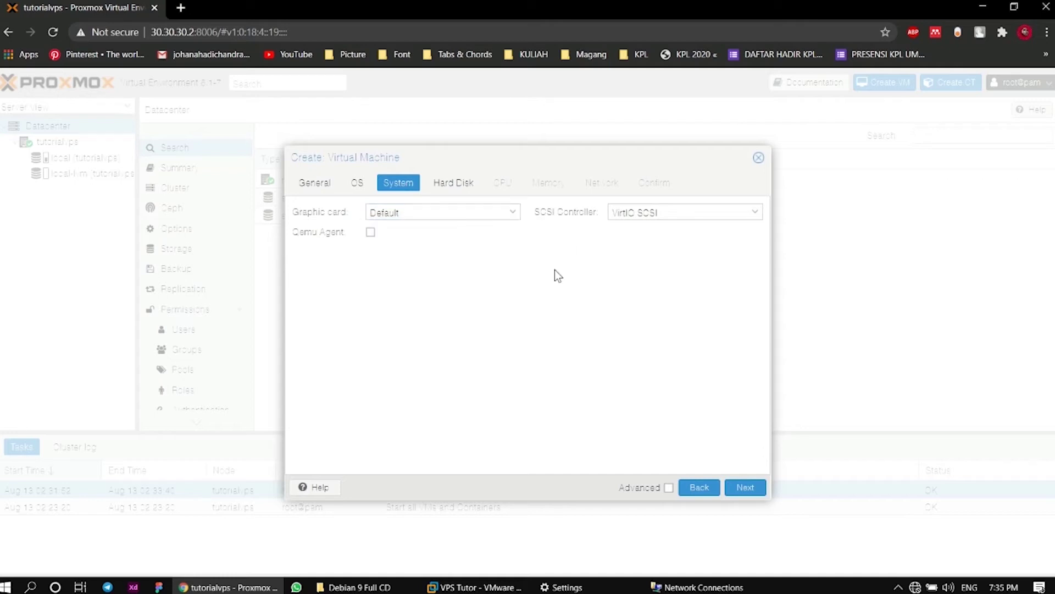
{"action": "left_click", "coordinate": [743, 494]}
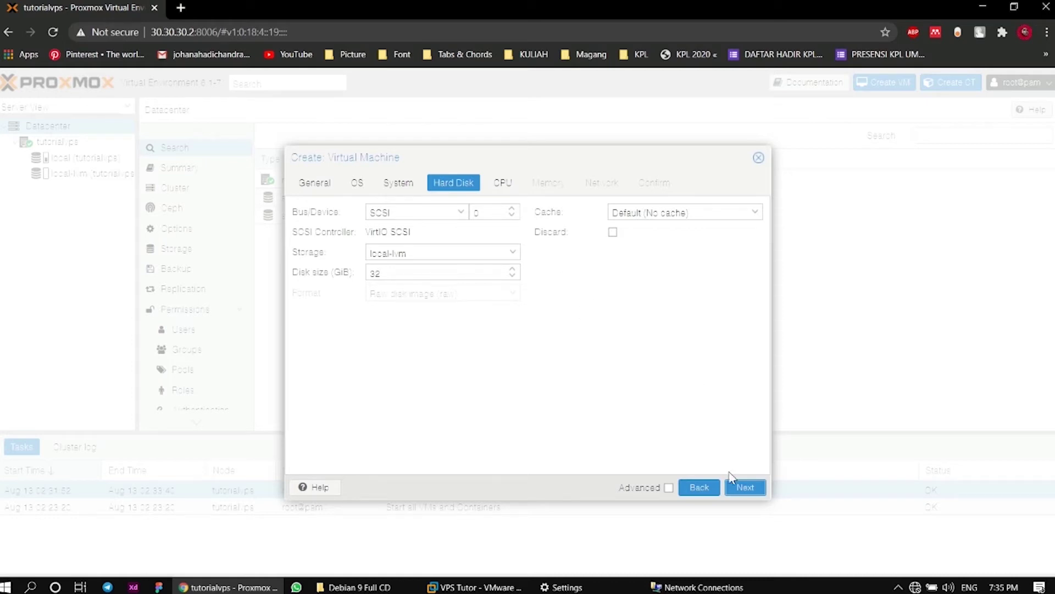
{"action": "left_click", "coordinate": [745, 487]}
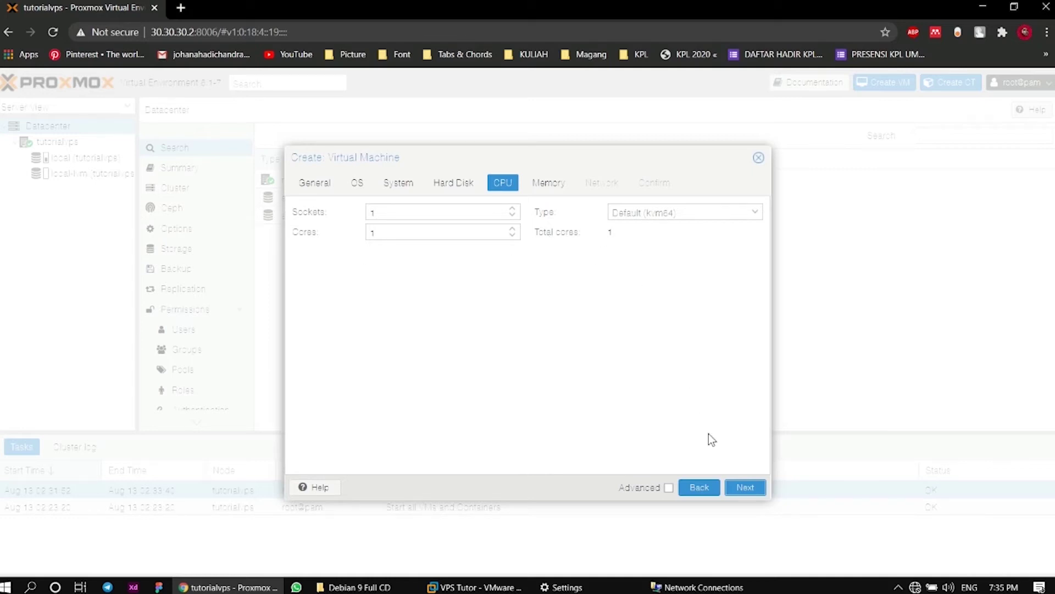
{"action": "left_click", "coordinate": [741, 488]}
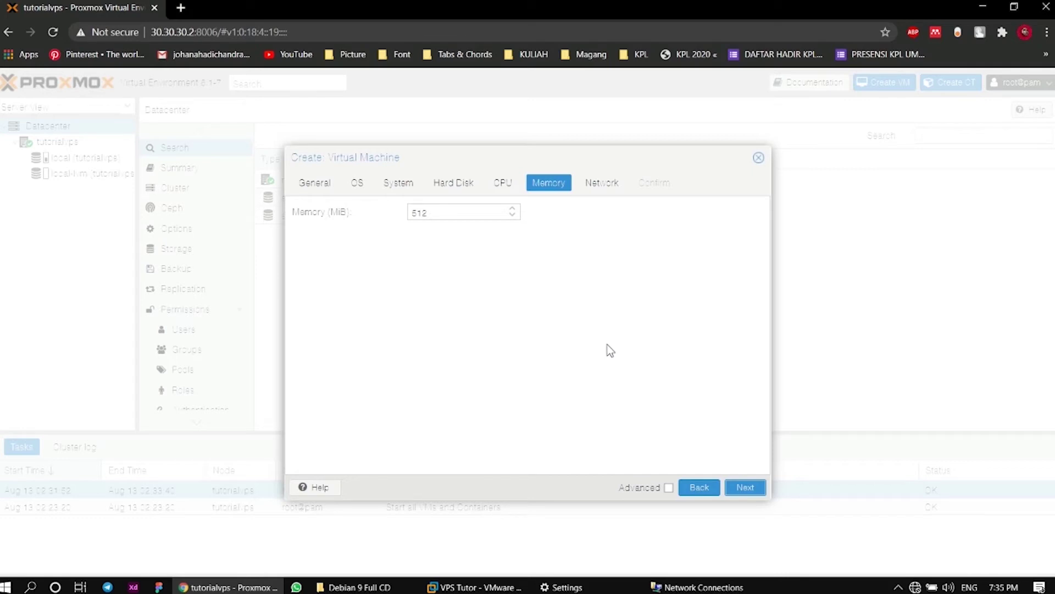
{"action": "left_click", "coordinate": [747, 489]}
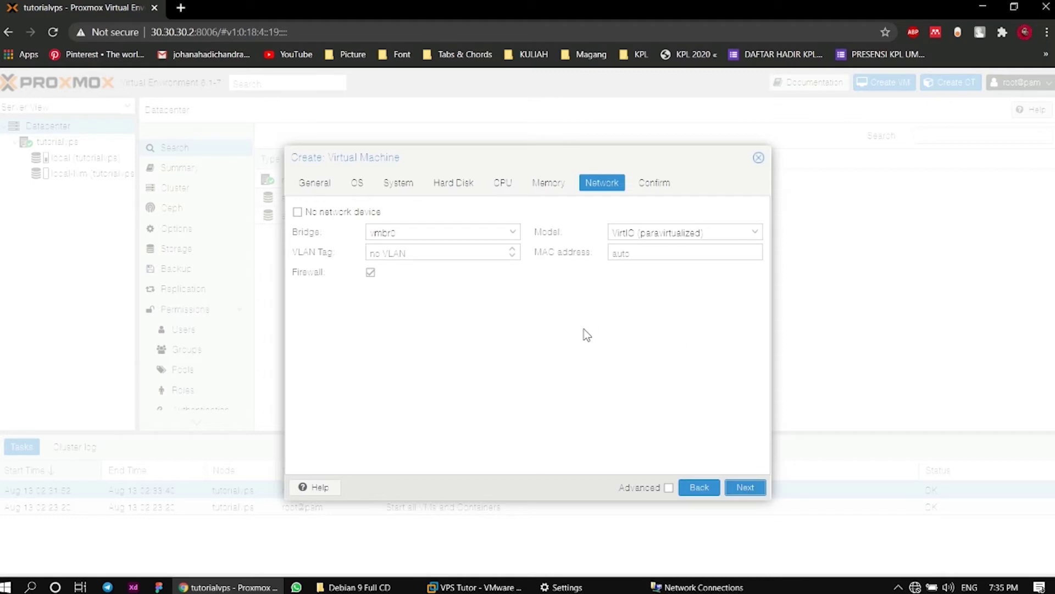
{"action": "left_click", "coordinate": [745, 487]}
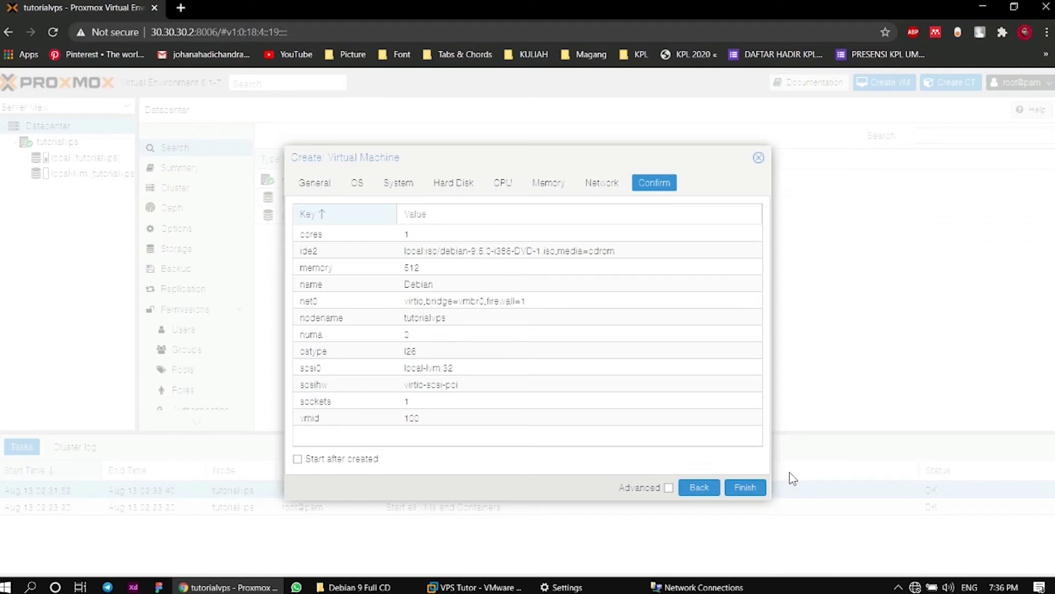
Finish the wizard to create VM 100, check the task, and open its page
{"action": "left_click", "coordinate": [747, 489]}
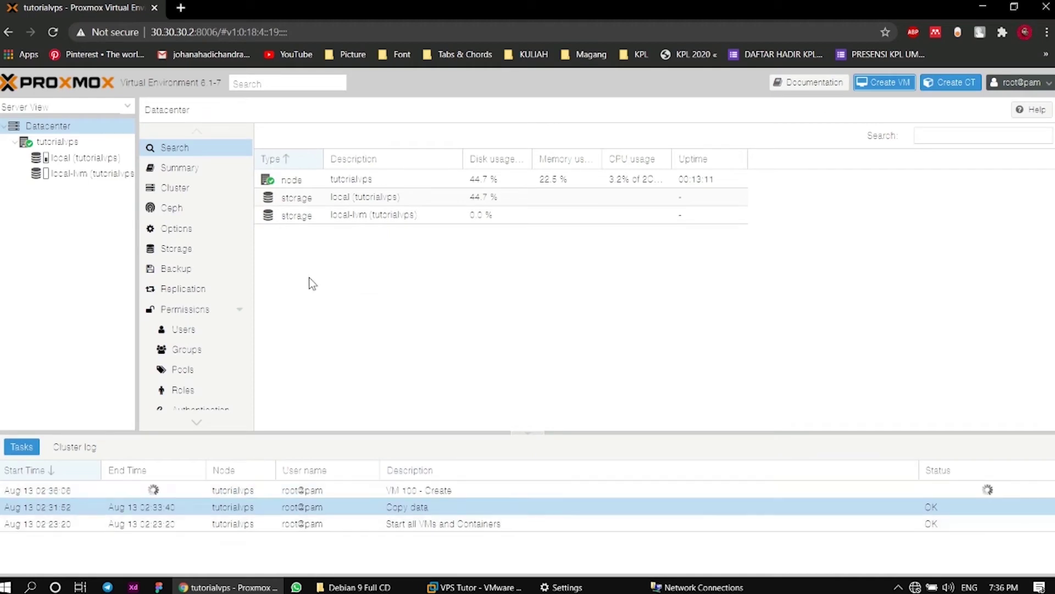
{"action": "left_click", "coordinate": [179, 489]}
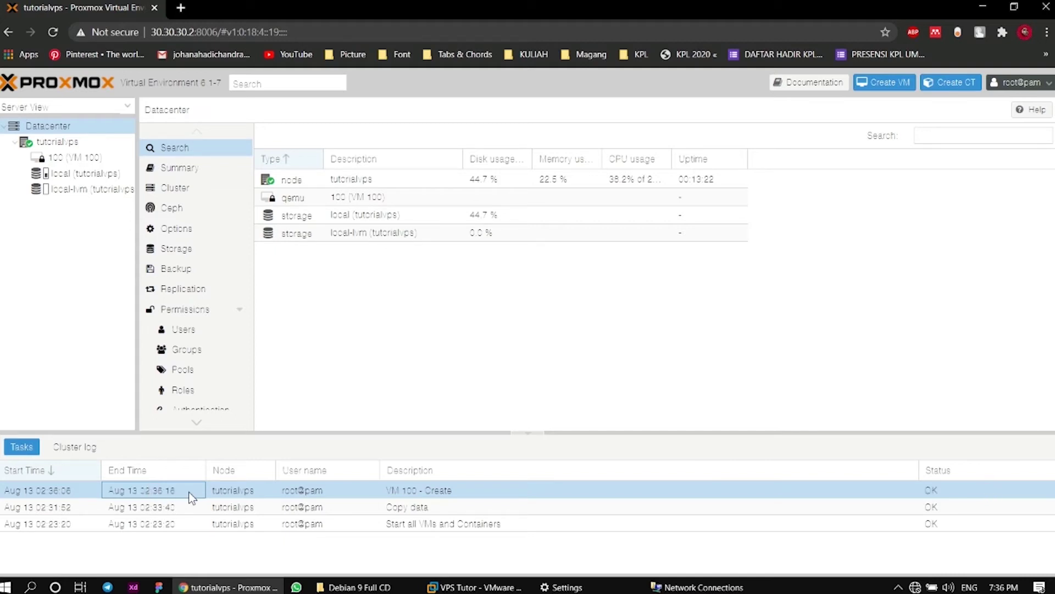
{"action": "left_click", "coordinate": [75, 156]}
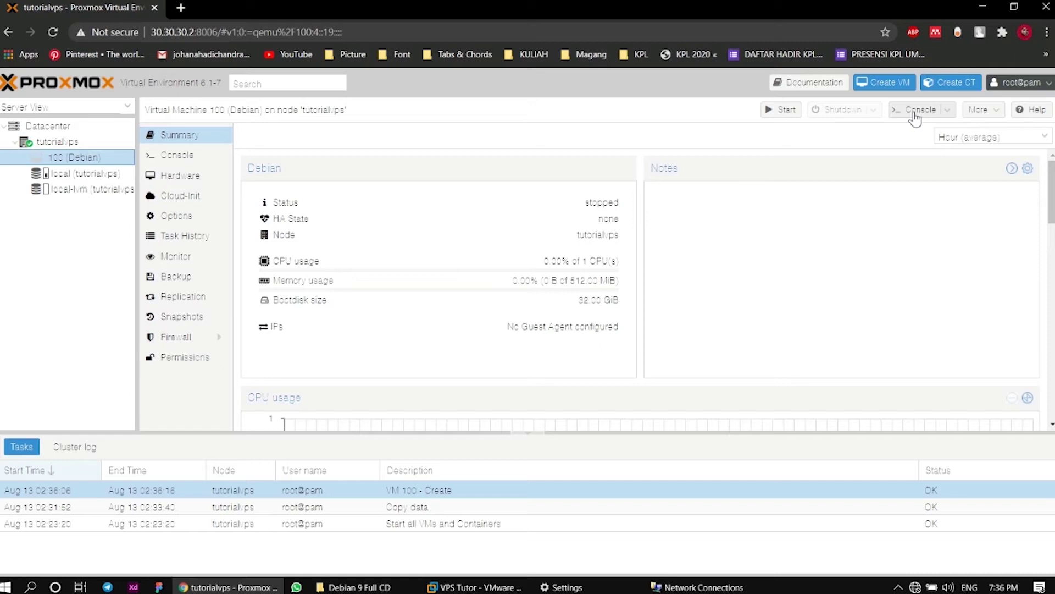
Start VM 100, confirm the start task succeeded, and open its noVNC console
{"action": "left_click", "coordinate": [914, 112]}
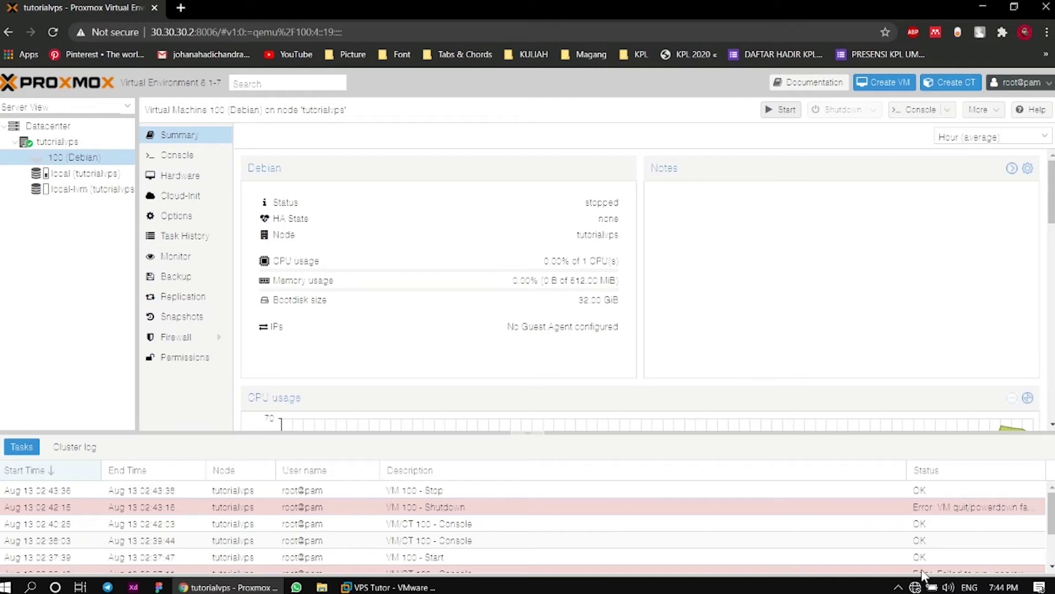
{"action": "left_click", "coordinate": [781, 110]}
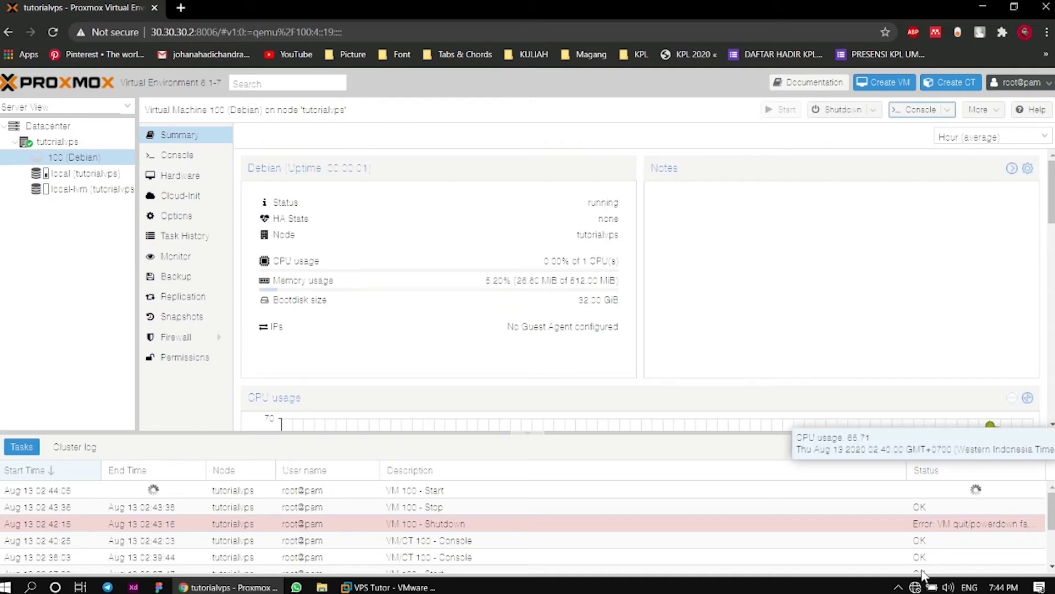
{"action": "scroll", "coordinate": [638, 292], "scroll_direction": "down", "scroll_amount": 1}
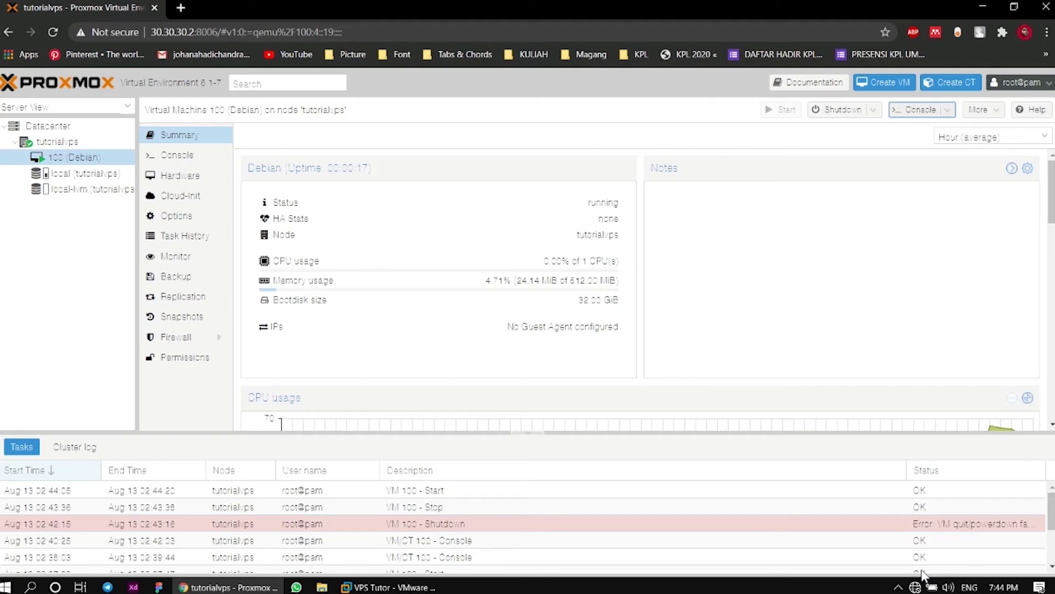
{"action": "left_click", "coordinate": [929, 490]}
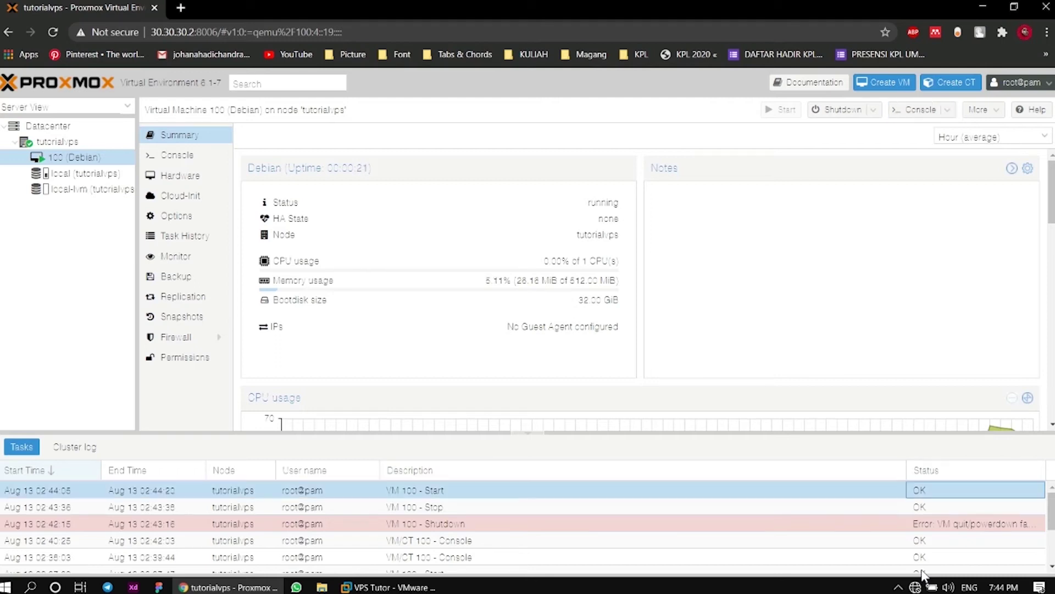
{"action": "left_click", "coordinate": [915, 110]}
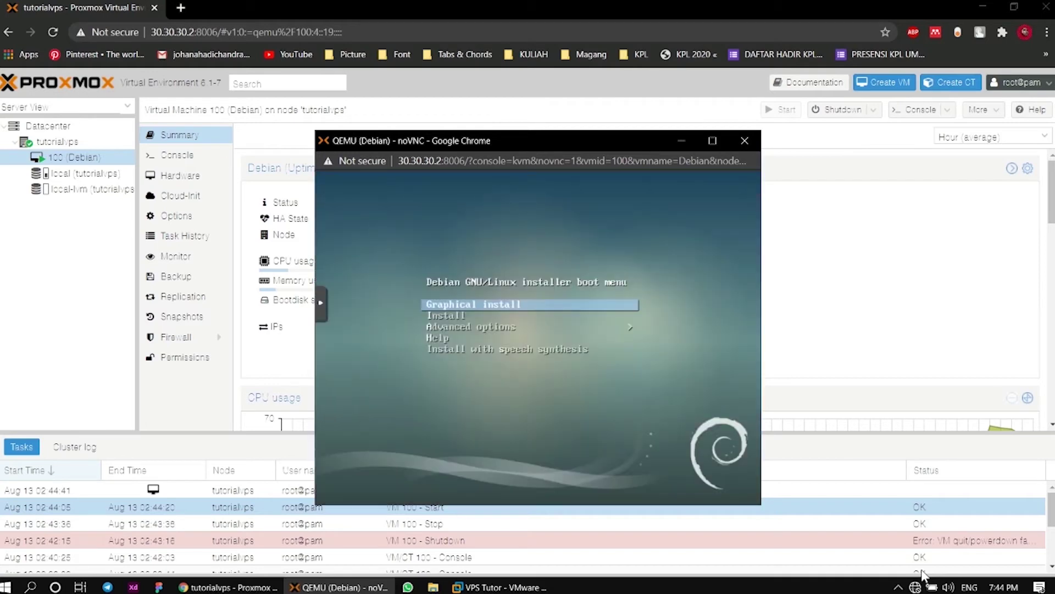
Choose the text-mode Install entry in the Debian boot menu to start the installer
{"action": "key", "text": "Down"}
{"action": "key", "text": "Down"}
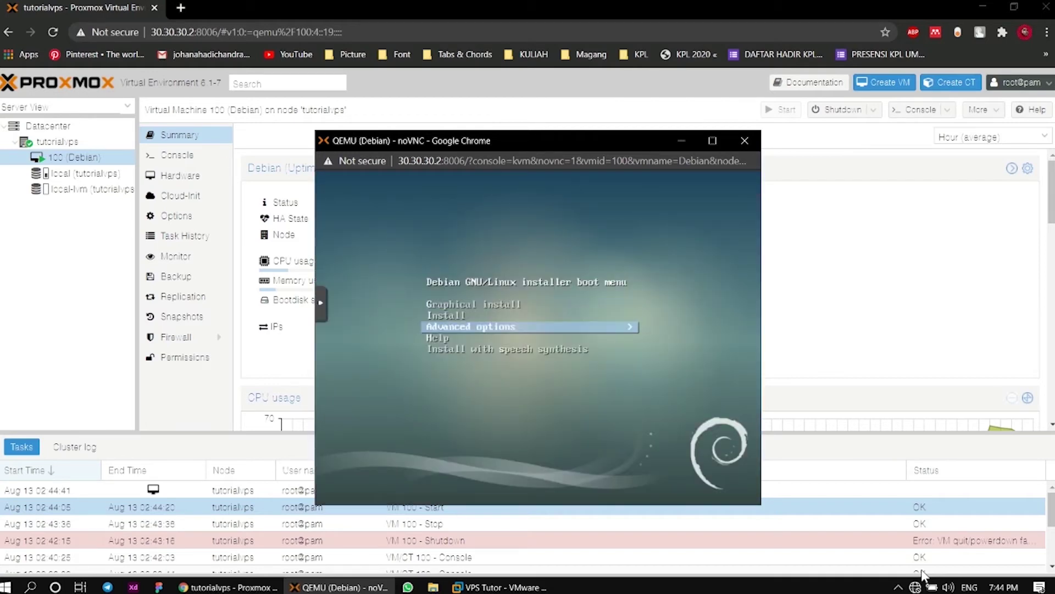
{"action": "key", "text": "Up"}
{"action": "key", "text": "Up"}
{"action": "key", "text": "Down"}
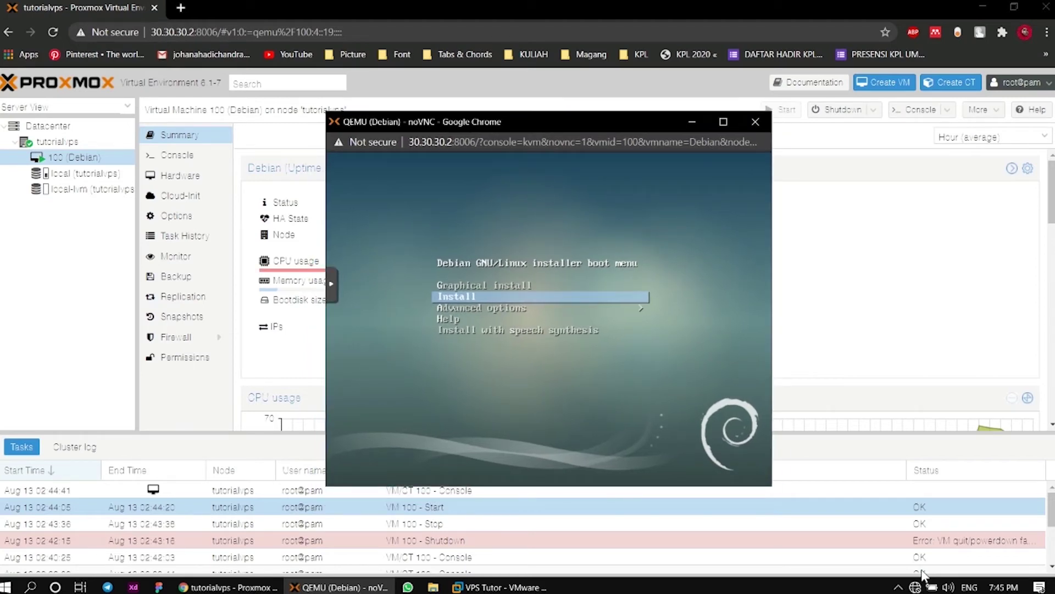
{"action": "left_click", "coordinate": [898, 587]}
{"action": "right_click", "coordinate": [857, 563]}
{"action": "left_click", "coordinate": [897, 530]}
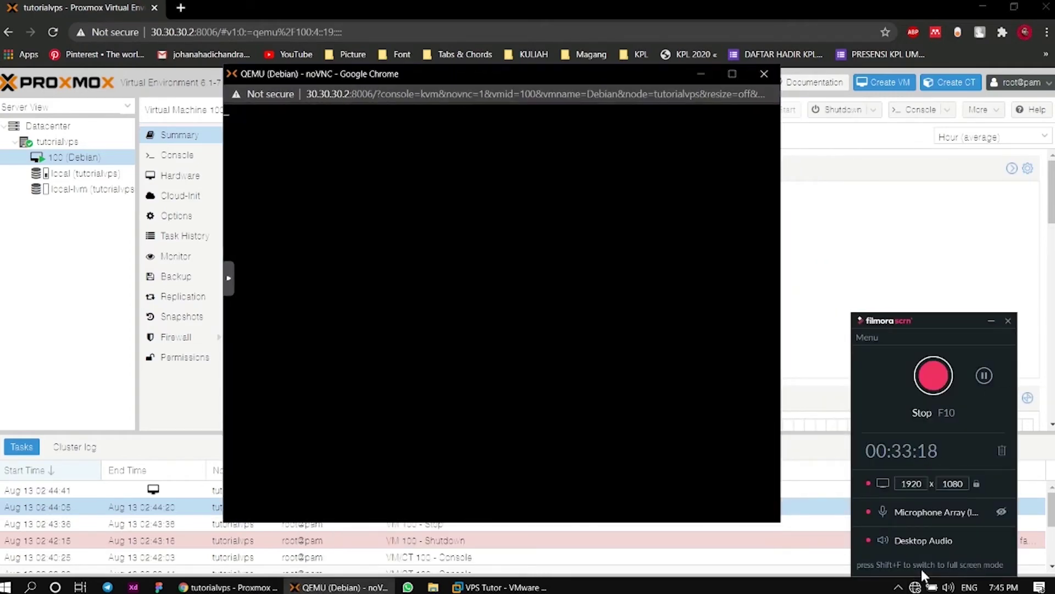
{"action": "left_click", "coordinate": [991, 325]}
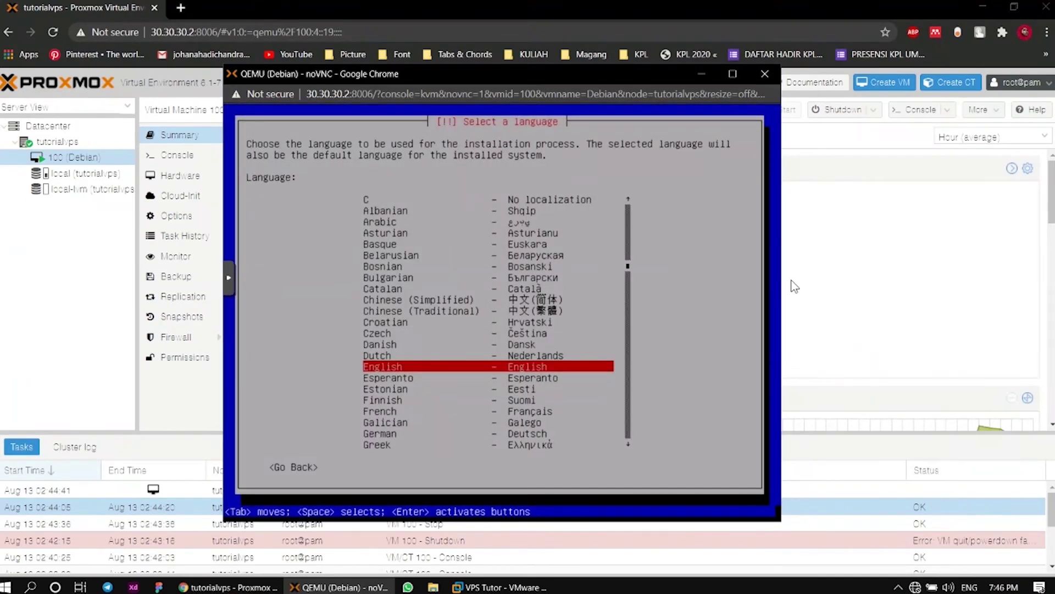
Choose English as the installer language and Asia > Indonesia as the location
{"action": "key", "text": "Up"}
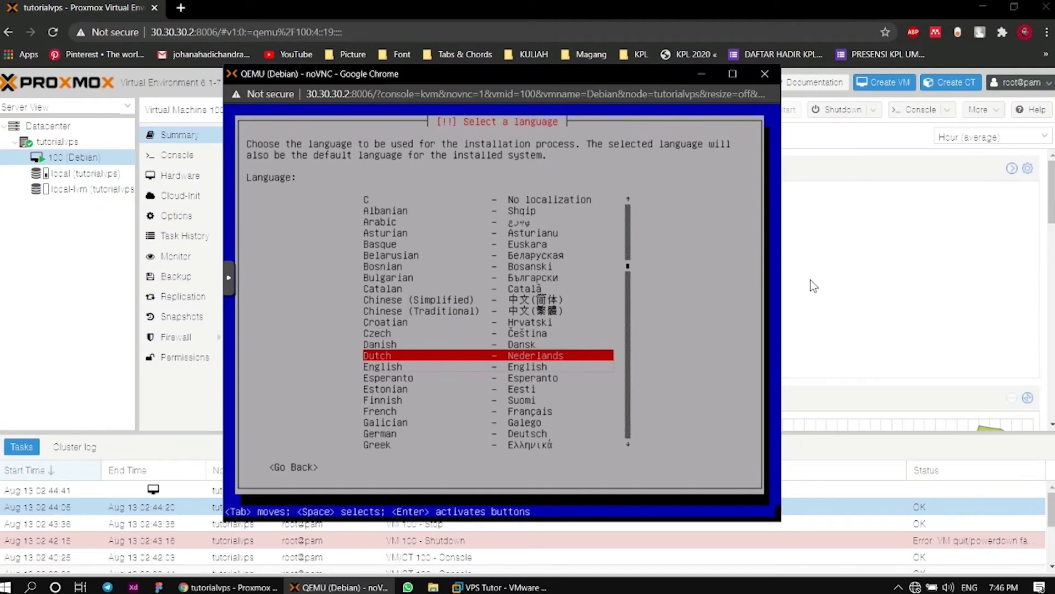
{"action": "key", "text": "Down"}
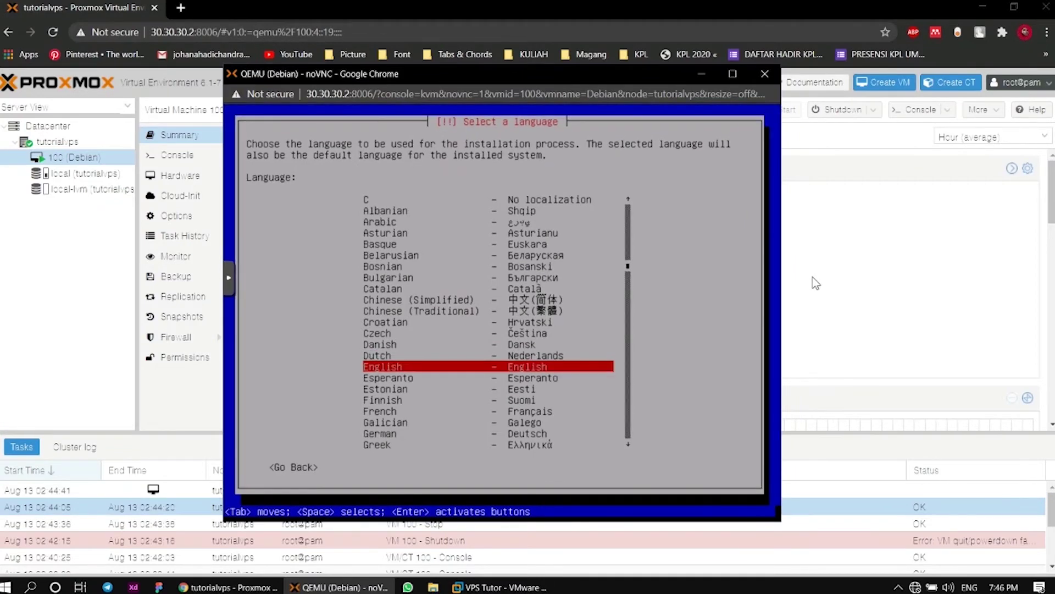
{"action": "key", "text": "Return"}
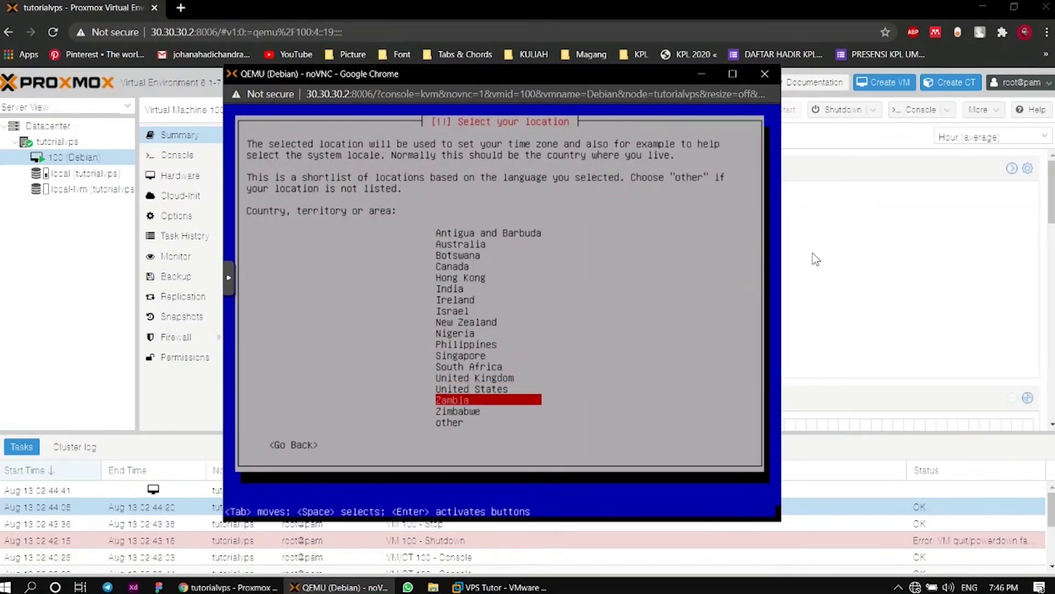
{"action": "key", "text": "Down"}
{"action": "key", "text": "Down"}
{"action": "key", "text": "Return"}
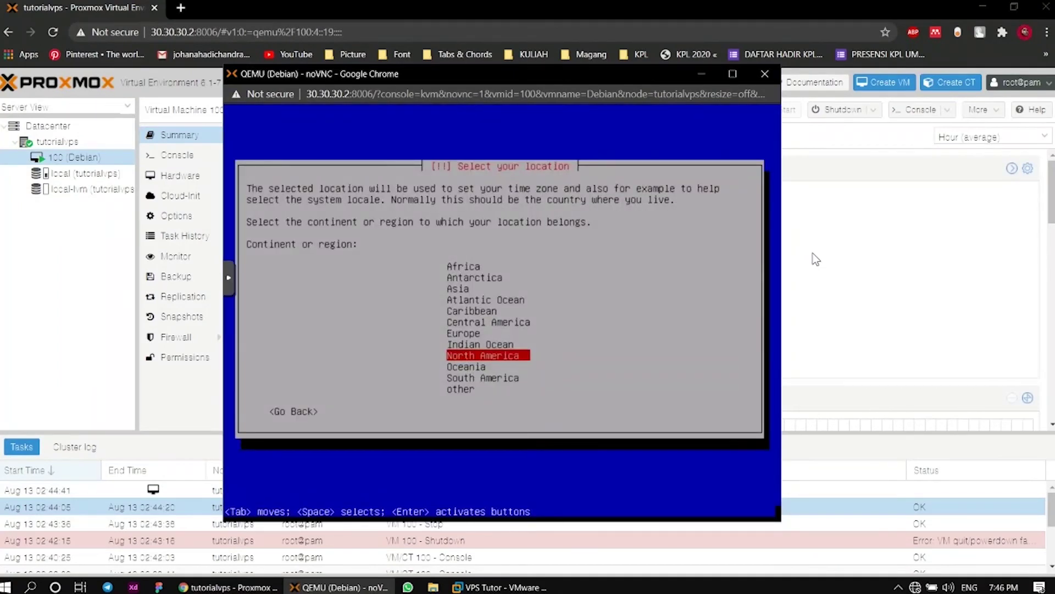
{"action": "key", "text": "Up"}
{"action": "key", "text": "Up"}
{"action": "key", "text": "Up"}
{"action": "key", "text": "Up"}
{"action": "key", "text": "Up"}
{"action": "key", "text": "Up"}
{"action": "key", "text": "Return"}
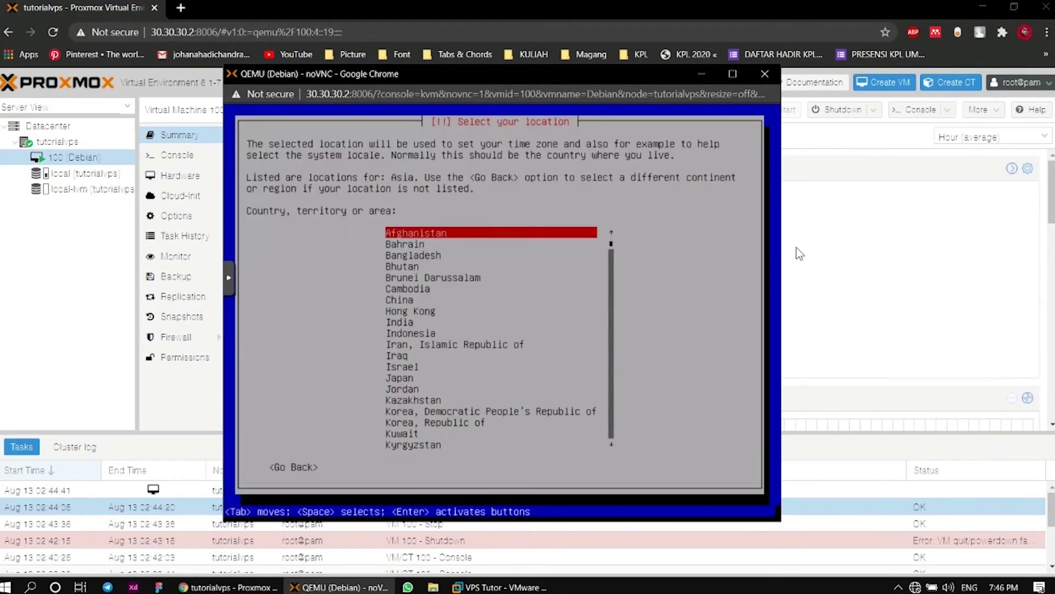
{"action": "key", "text": "Down"}
{"action": "key", "text": "Down"}
{"action": "key", "text": "Down"}
{"action": "key", "text": "Down"}
{"action": "key", "text": "Down"}
{"action": "key", "text": "Down"}
{"action": "key", "text": "Down"}
{"action": "key", "text": "Down"}
{"action": "key", "text": "Down"}
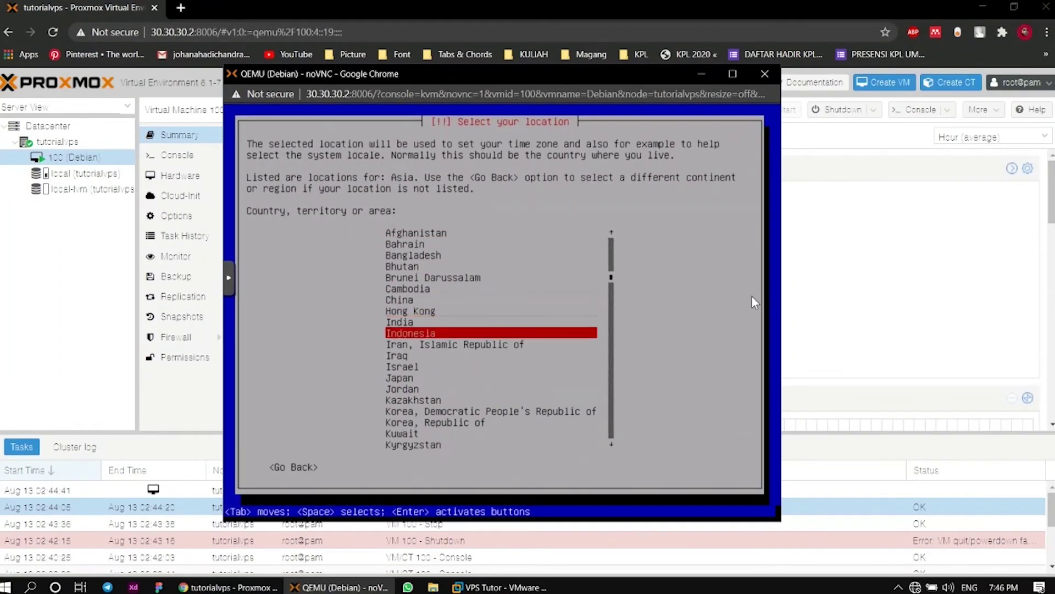
{"action": "key", "text": "Return"}
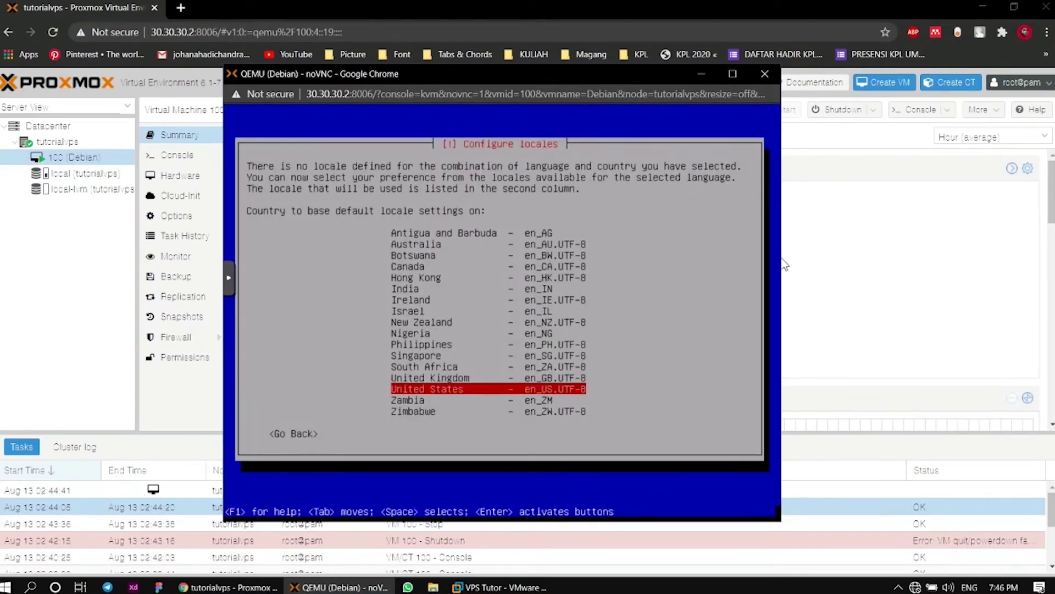
Set en_HK.UTF-8 (Hong Kong) as the default locale and keep the American English keyboard
{"action": "key", "text": "Up"}
{"action": "key", "text": "Down"}
{"action": "key", "text": "Up"}
{"action": "key", "text": "Up"}
{"action": "key", "text": "Up"}
{"action": "key", "text": "Up"}
{"action": "key", "text": "Up"}
{"action": "key", "text": "Up"}
{"action": "key", "text": "Up"}
{"action": "key", "text": "Up"}
{"action": "key", "text": "Up"}
{"action": "key", "text": "Up"}
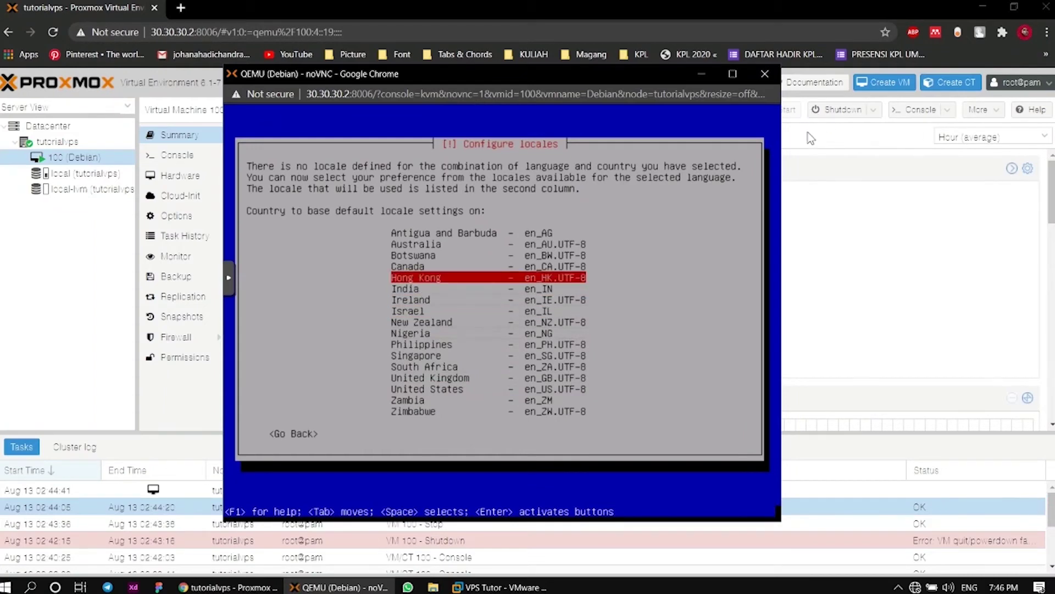
{"action": "key", "text": "Return"}
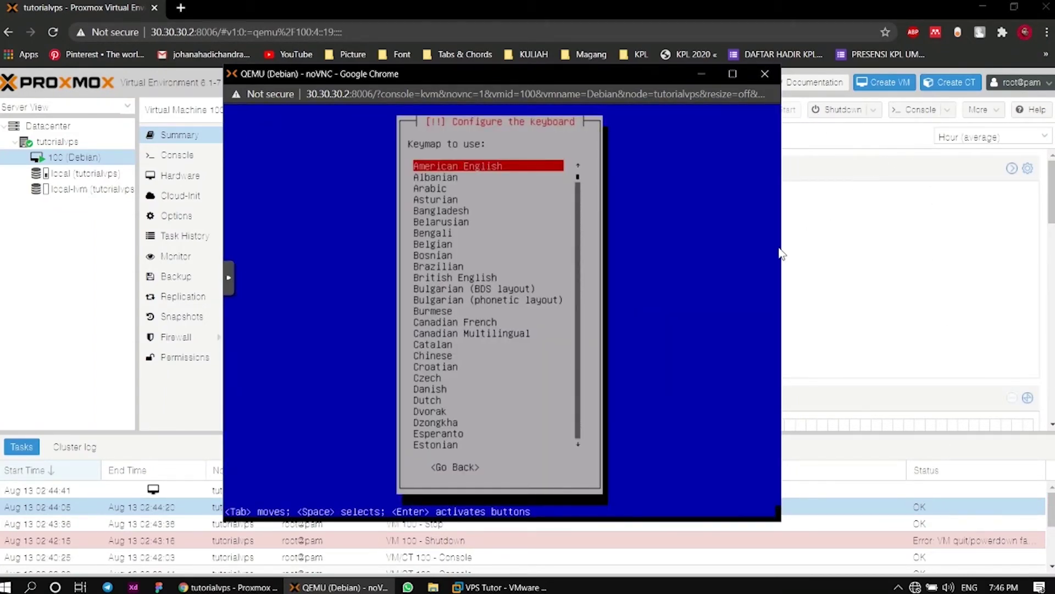
{"action": "key", "text": "Return"}
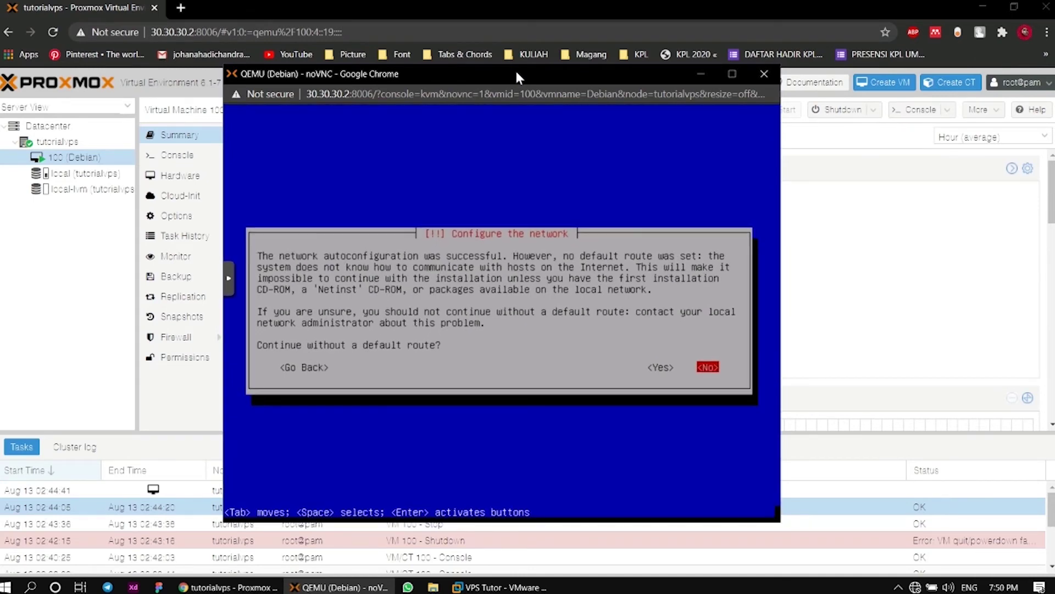
Decline continuing without a default route and choose 'Do not configure the network at this time'
{"action": "key", "text": "Return"}
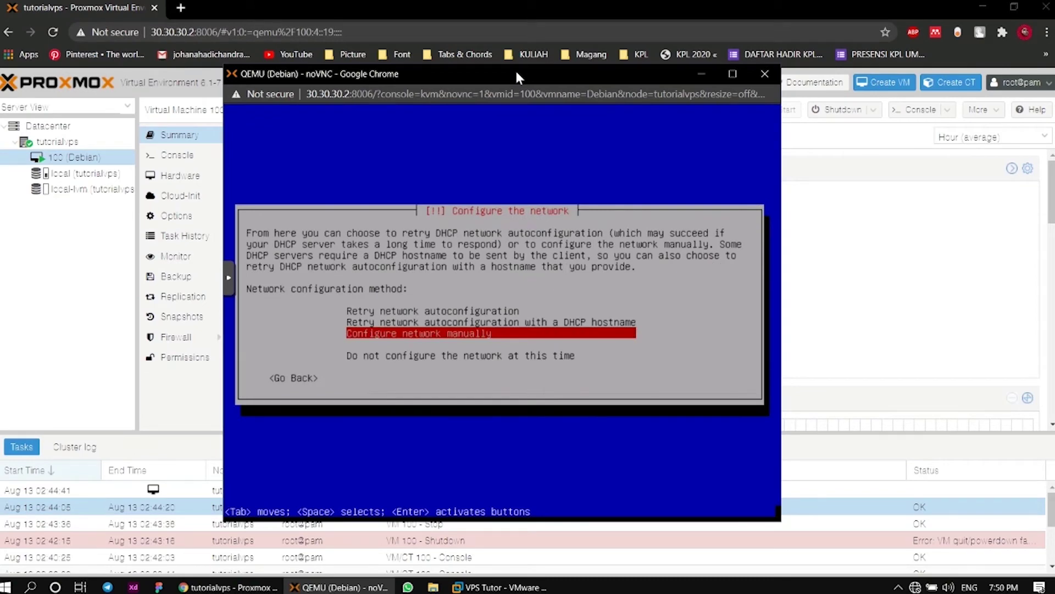
{"action": "key", "text": "Down"}
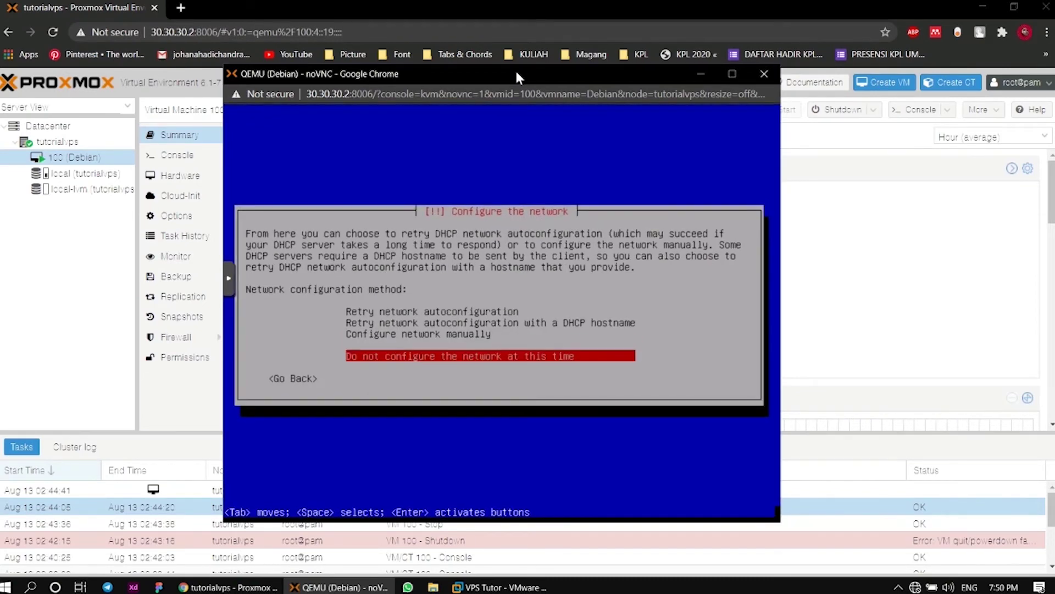
{"action": "key", "text": "Return"}
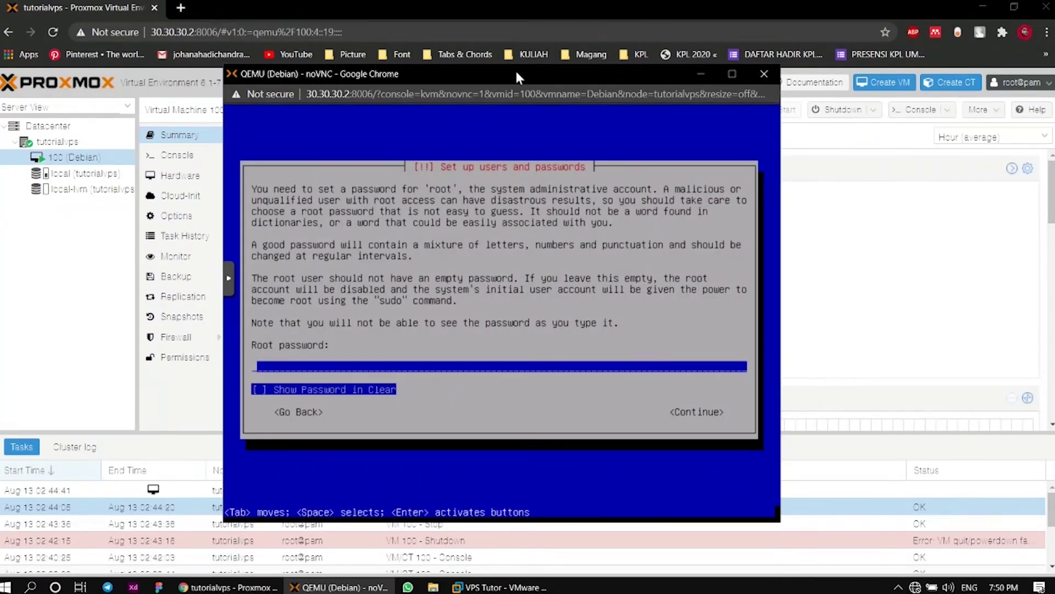
Enter the root password and confirm it
{"action": "type", "text": "****"}
{"action": "key", "text": "Return"}
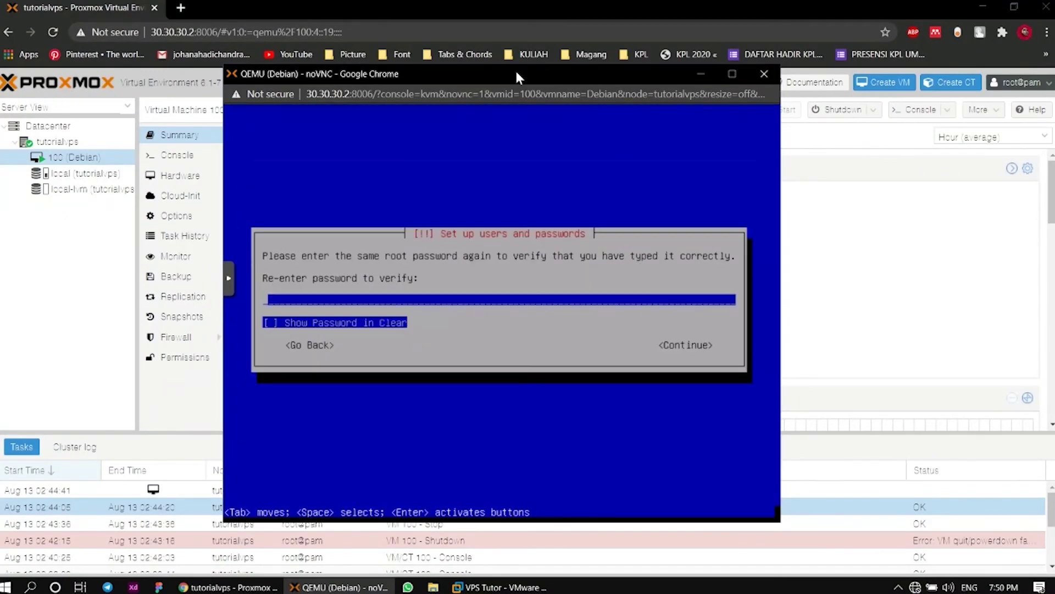
{"action": "type", "text": "****"}
{"action": "key", "text": "Return"}
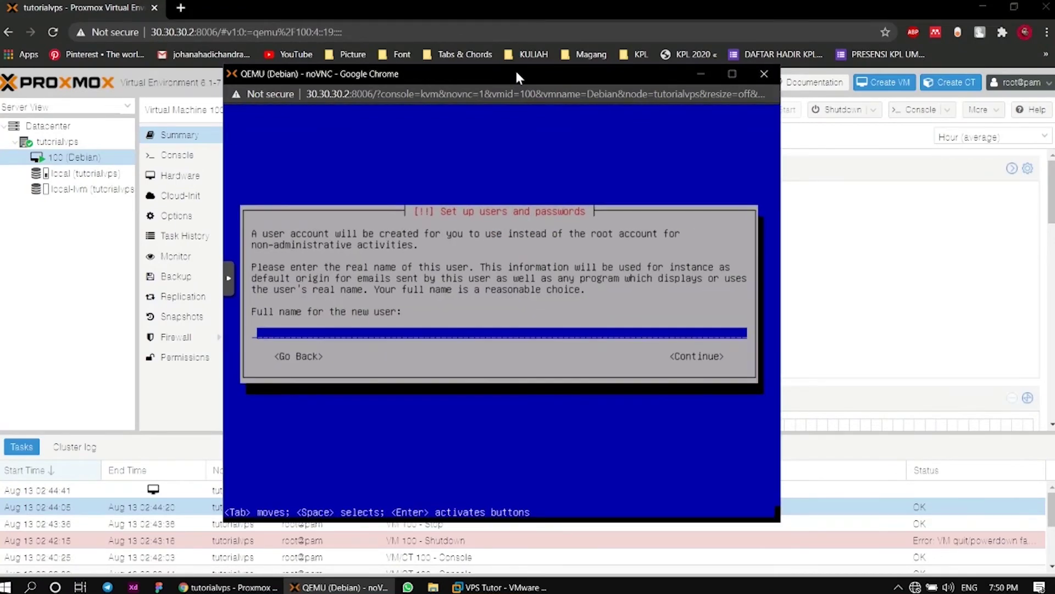
Enter the new user's full name, accept the suggested username, and set and confirm their password
{"action": "type", "text": "tutorialvps"}
{"action": "key", "text": "Return"}
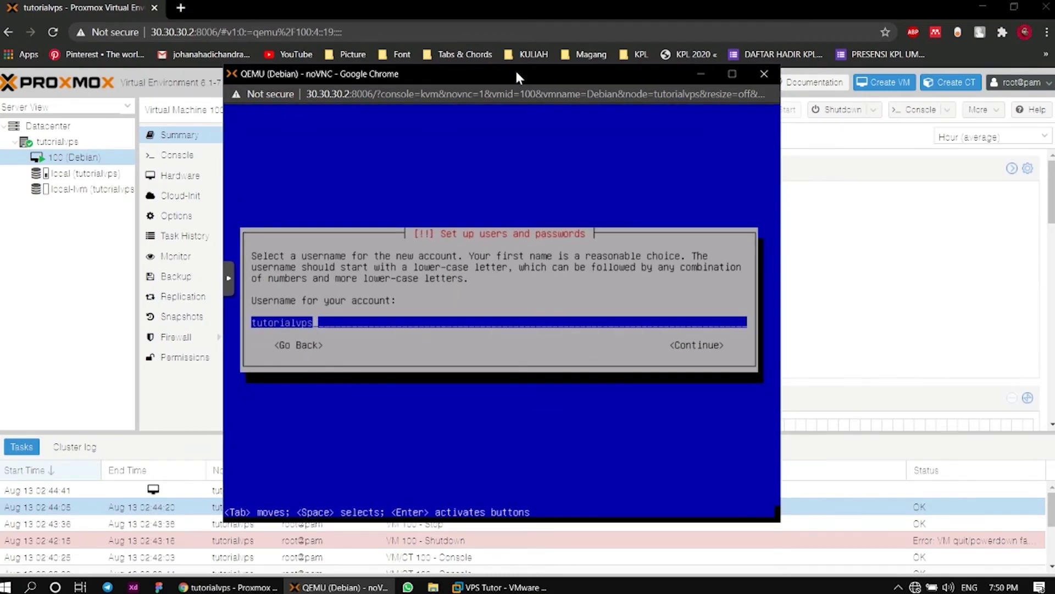
{"action": "key", "text": "Return"}
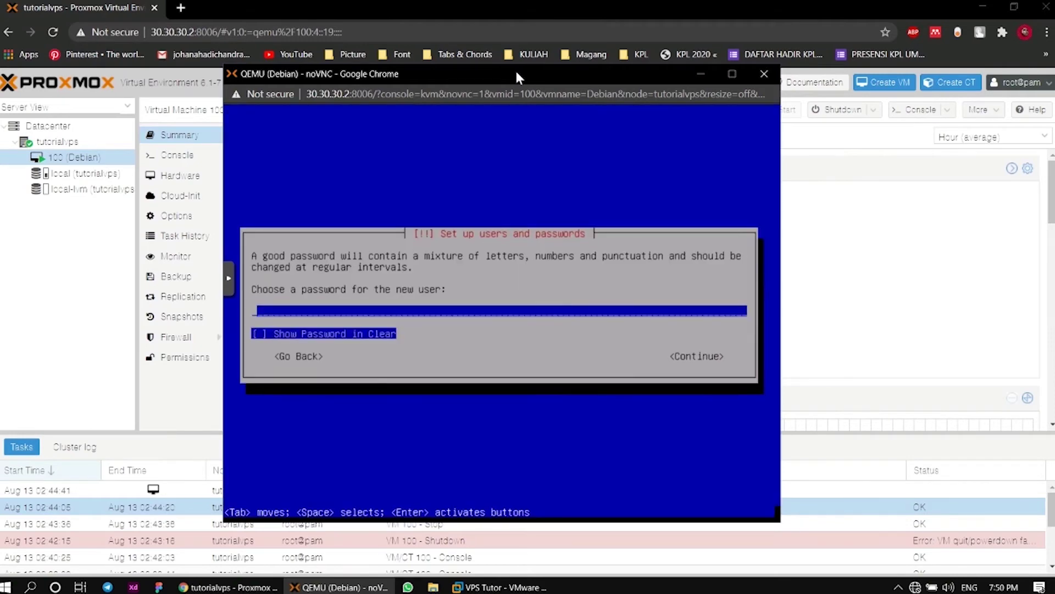
{"action": "type", "text": "1234"}
{"action": "key", "text": "Return"}
{"action": "type", "text": "1234"}
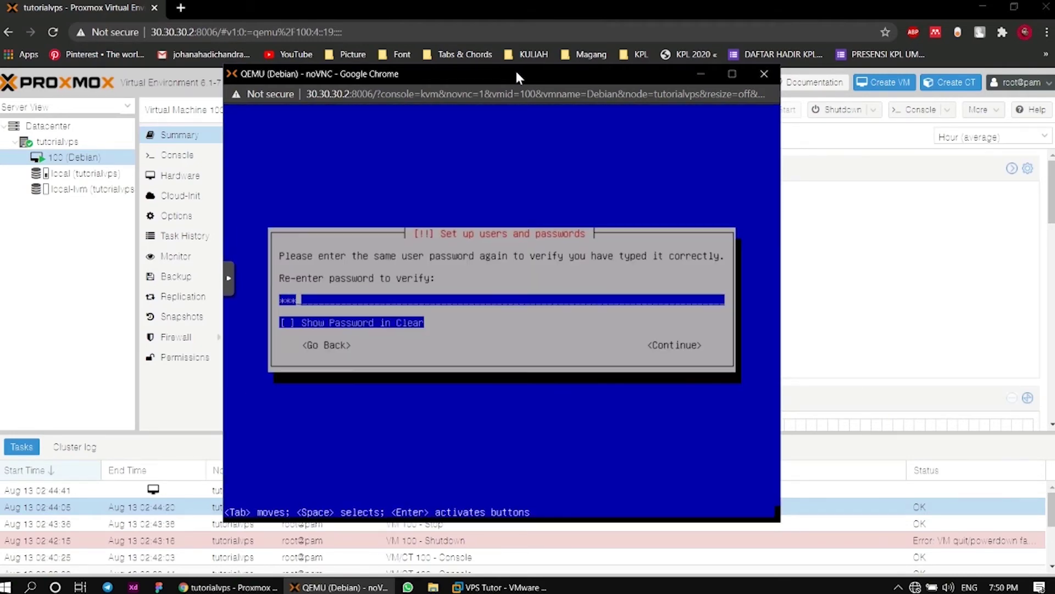
{"action": "key", "text": "Return"}
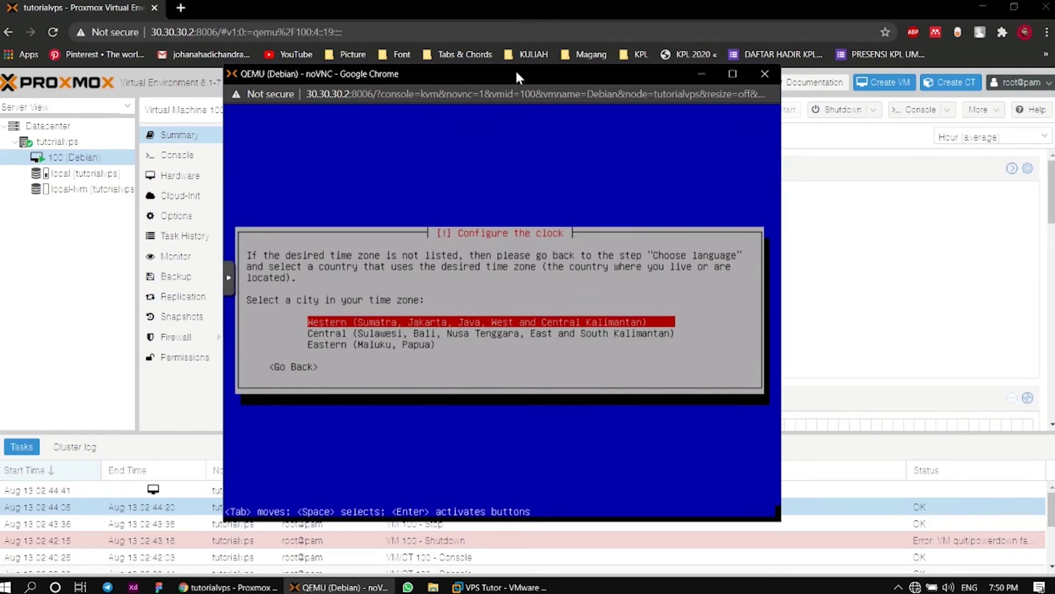
Keep the Western (Sumatra, Jakarta, Java) Indonesian time zone for the clock
{"action": "key", "text": "Return"}
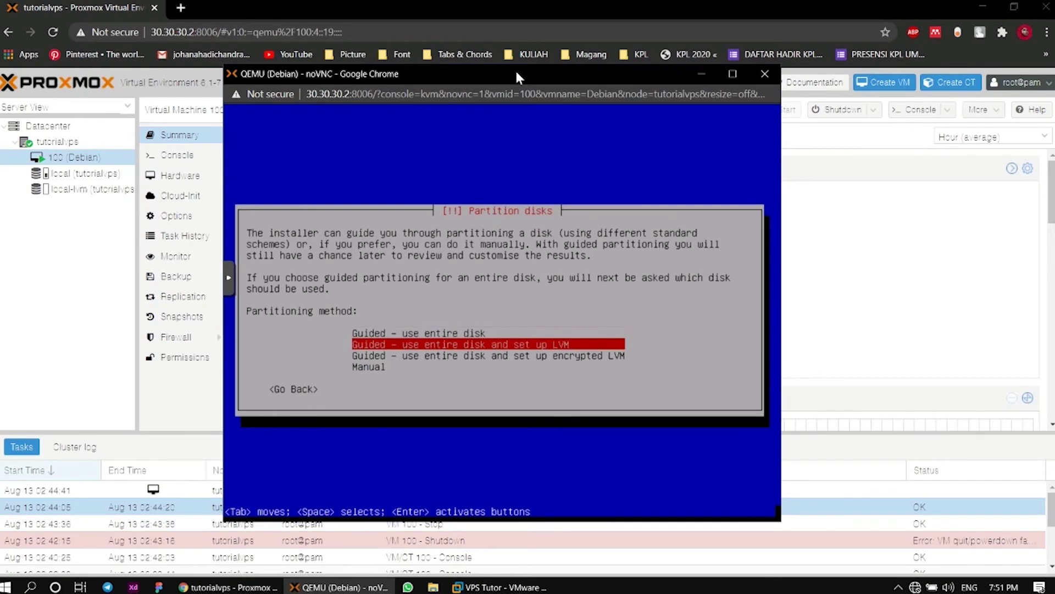
Partition the 34.4 GB QEMU disk with guided whole-disk, all files in one partition, and write changes
{"action": "key", "text": "Up"}
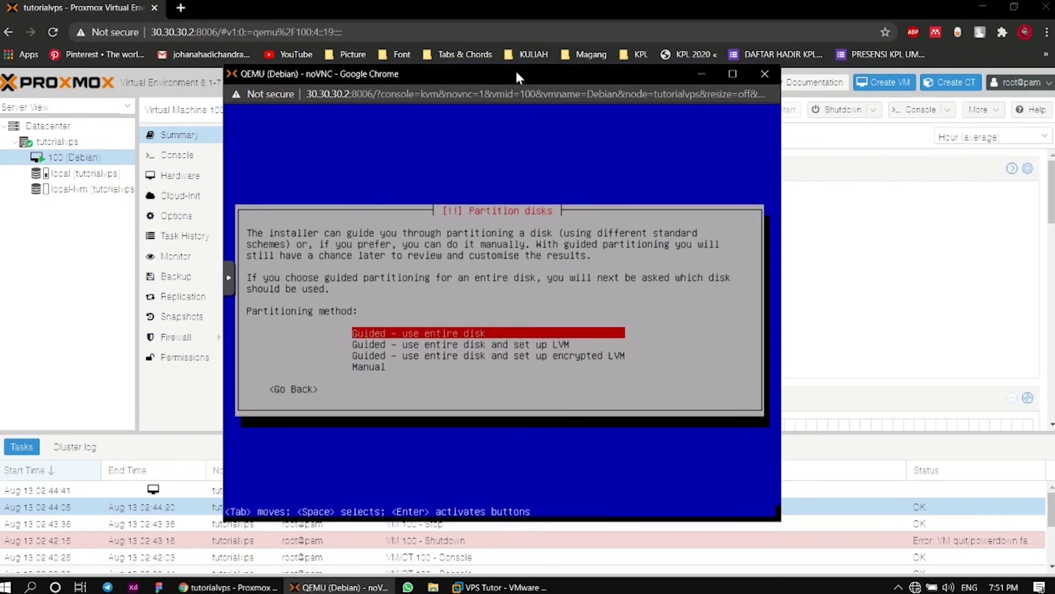
{"action": "key", "text": "Return"}
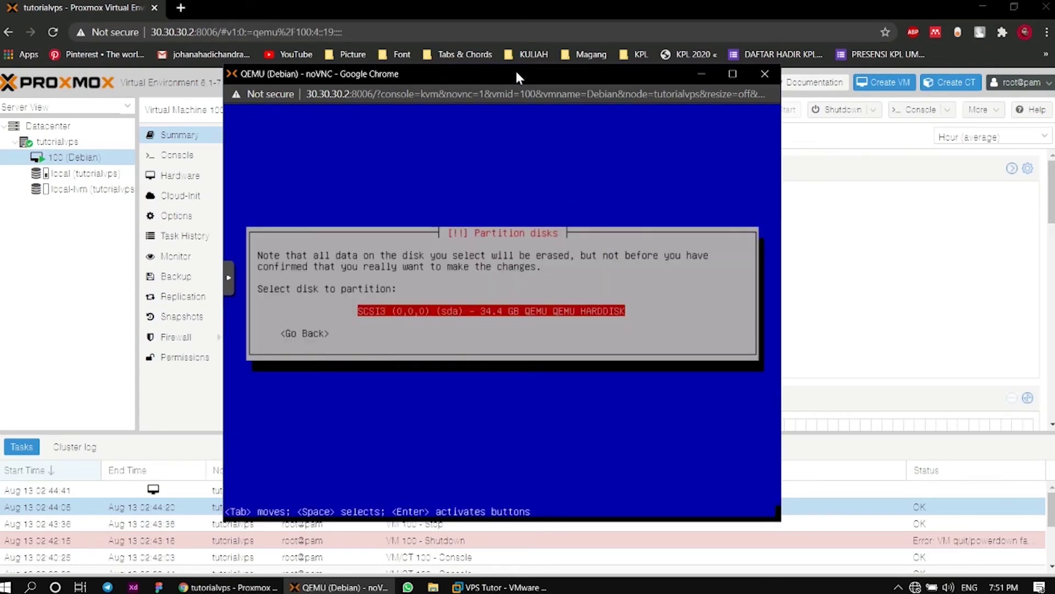
{"action": "key", "text": "Return"}
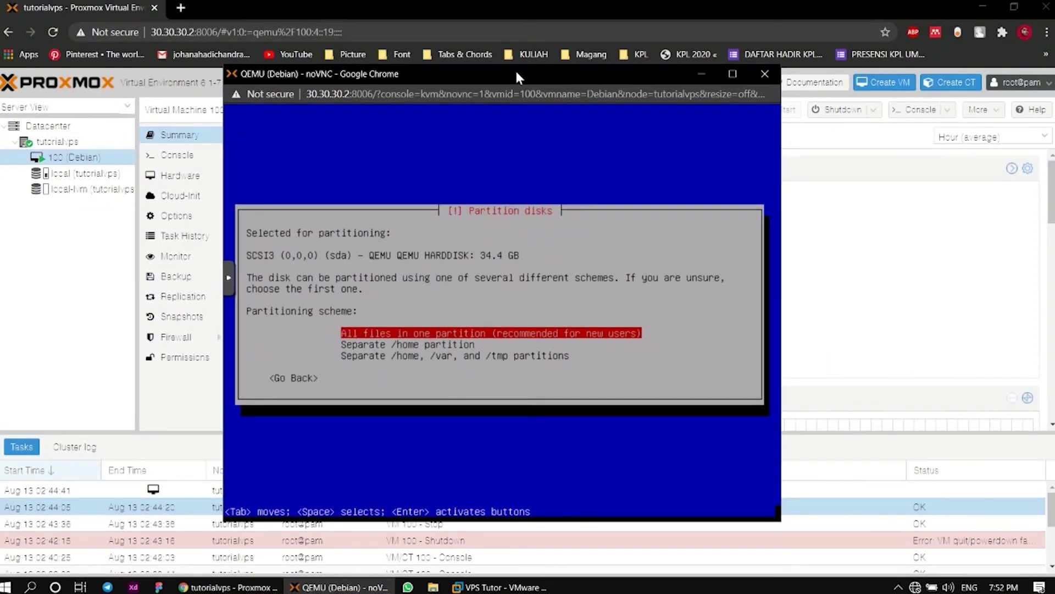
{"action": "key", "text": "Return"}
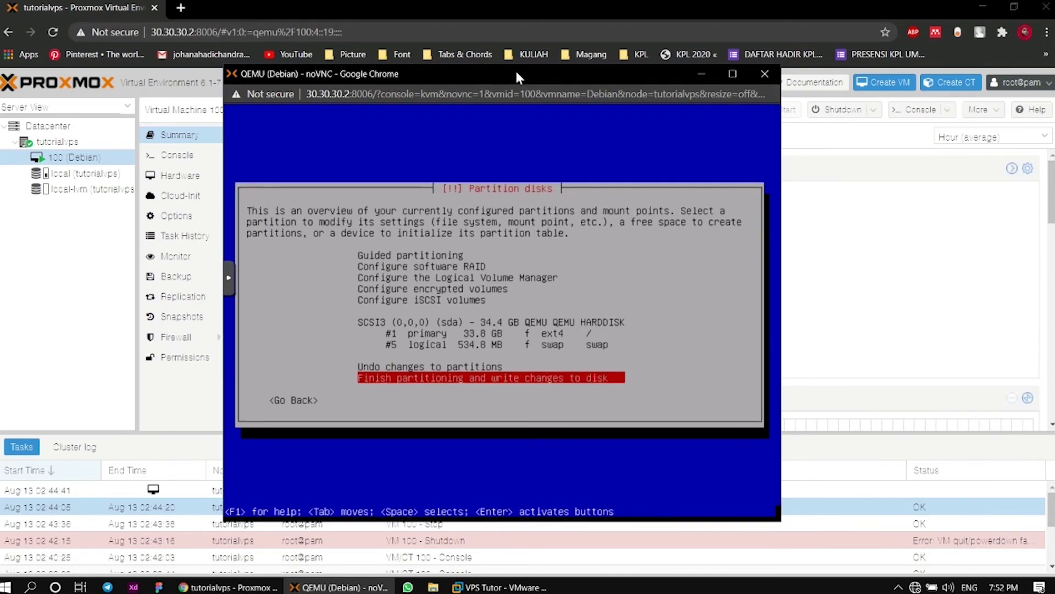
{"action": "key", "text": "Return"}
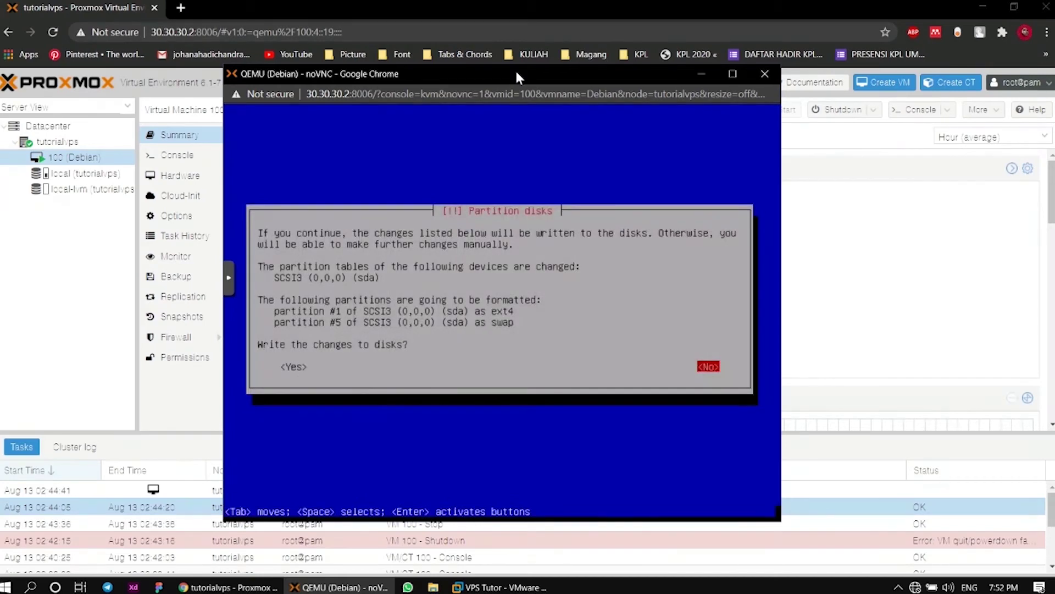
{"action": "key", "text": "Tab"}
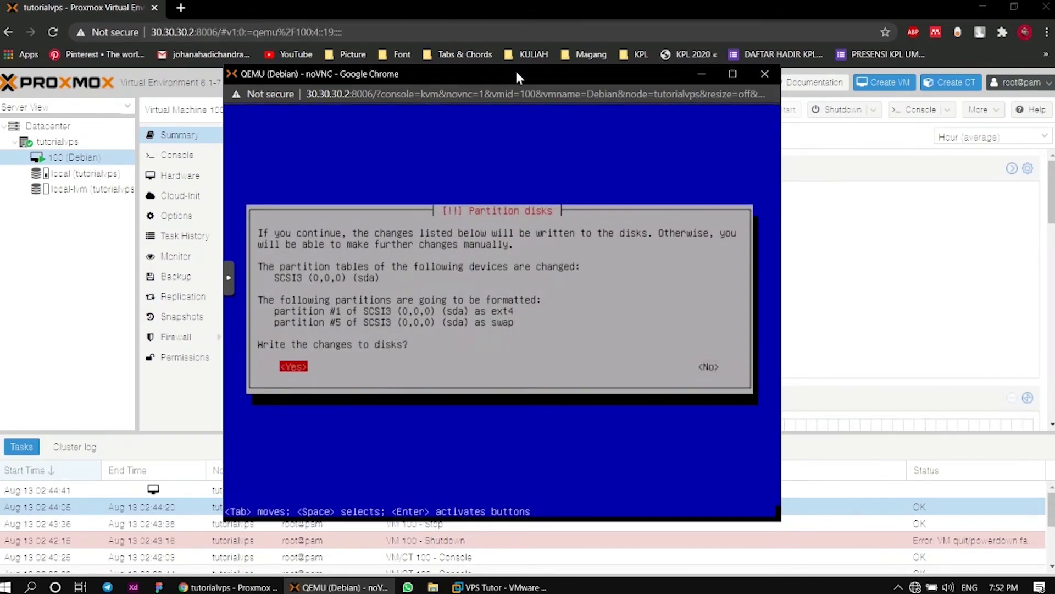
{"action": "key", "text": "Return"}
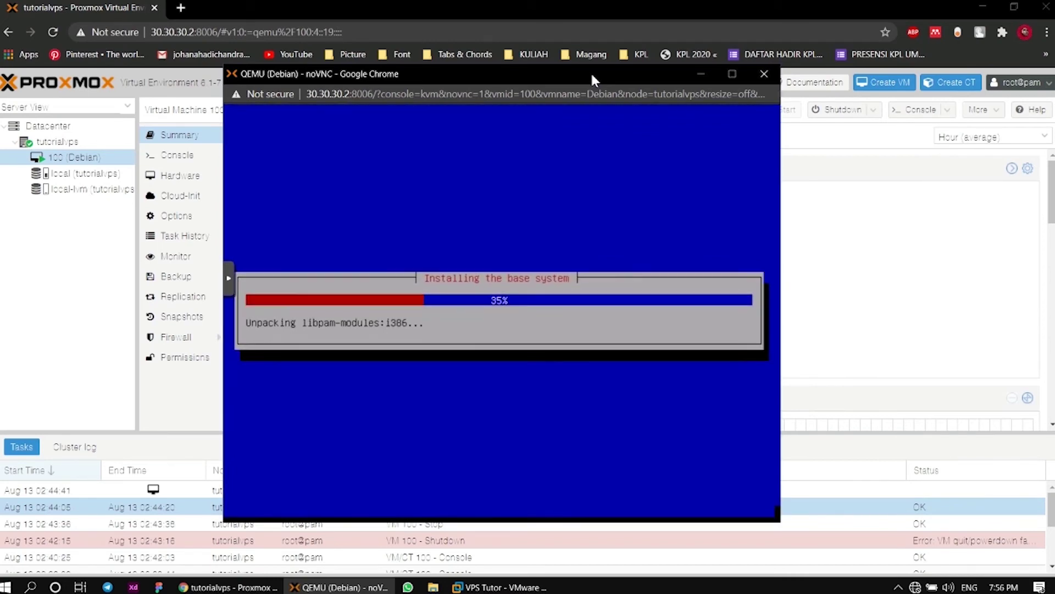
Wait in the console while the base system installs and the Debian DVD is scanned
{"action": "left_click", "coordinate": [898, 587]}
{"action": "left_click", "coordinate": [912, 532]}
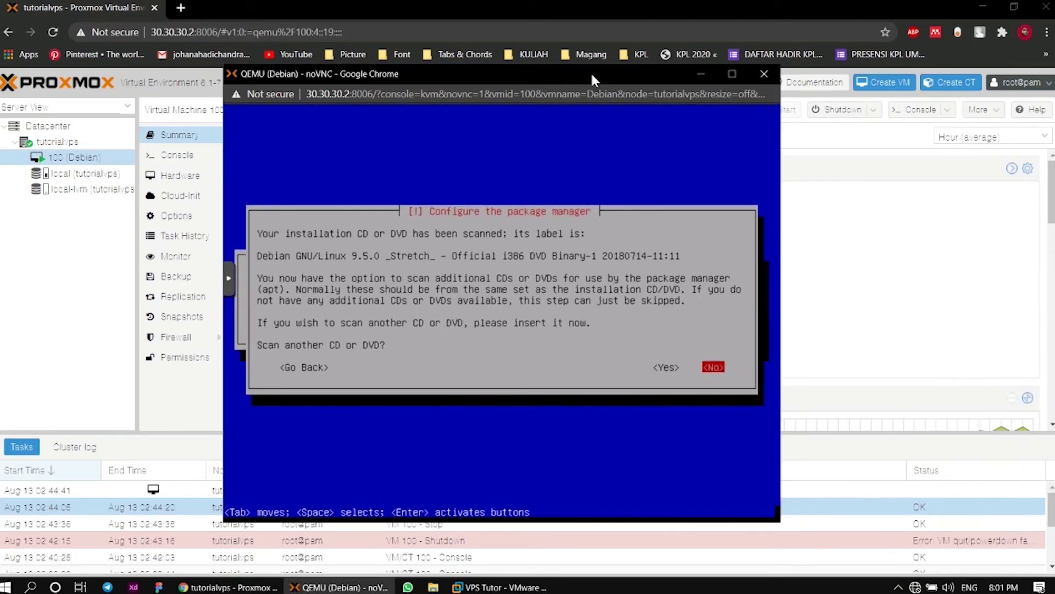
Decline scanning another disc, using a network mirror, and the popularity-contest survey
{"action": "key", "text": "Return"}
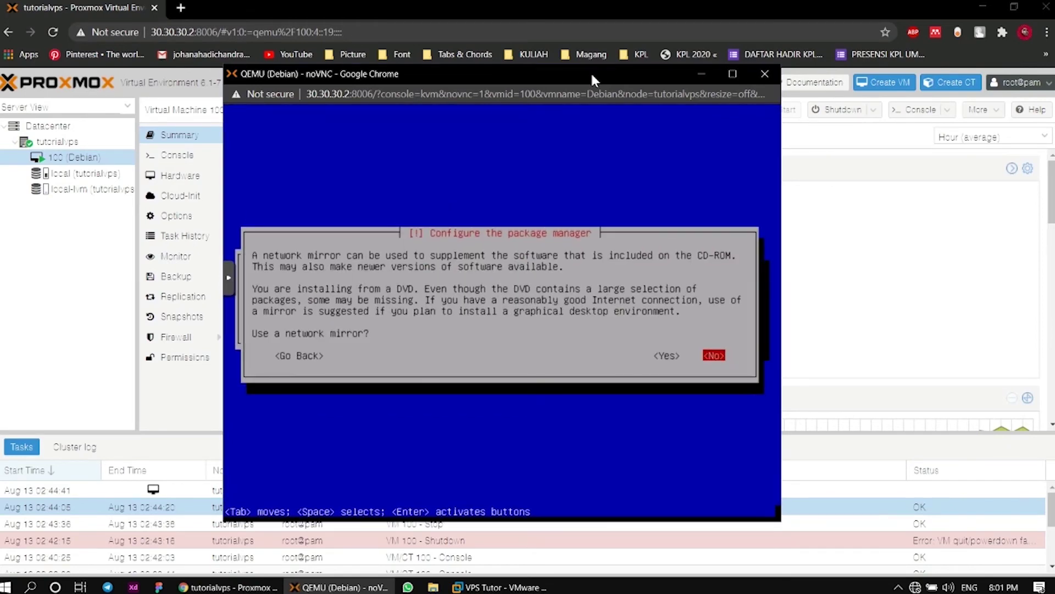
{"action": "key", "text": "Return"}
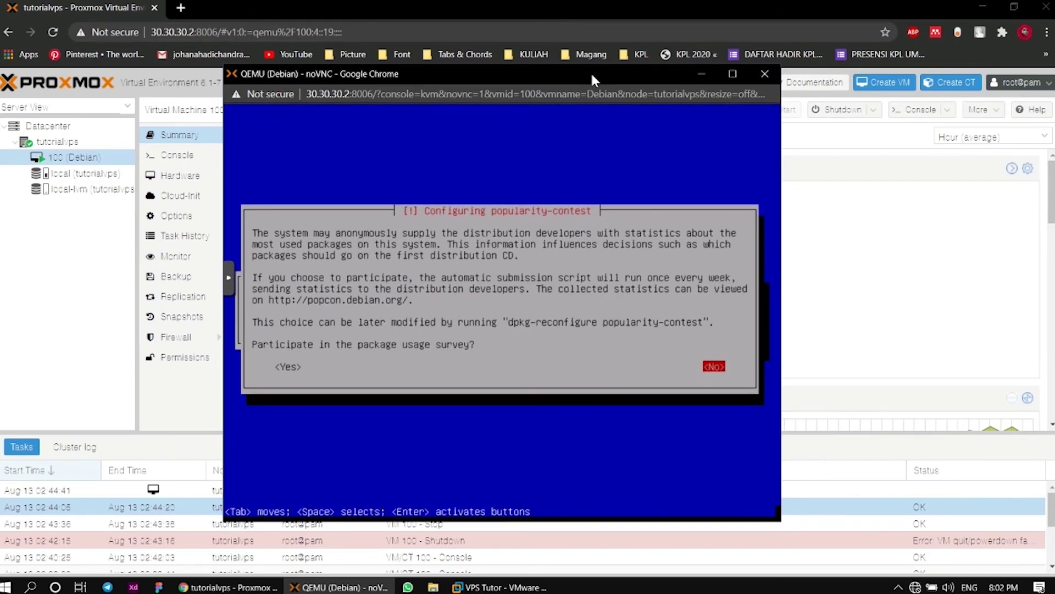
{"action": "key", "text": "Return"}
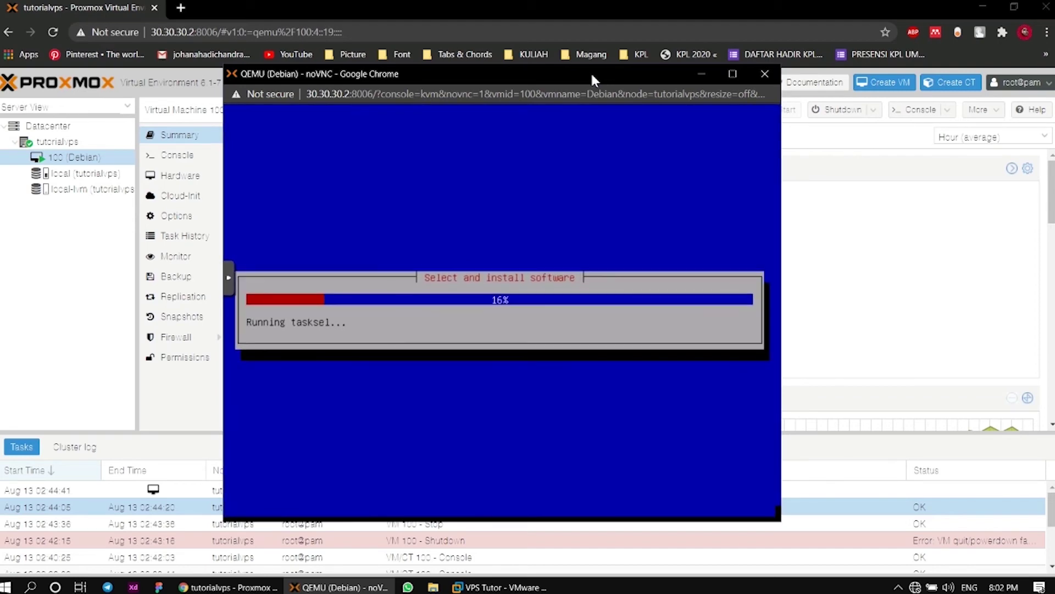
Uncheck Debian desktop environment, adjust the print server option, and start installing the selected collections
{"action": "left_click", "coordinate": [898, 587]}
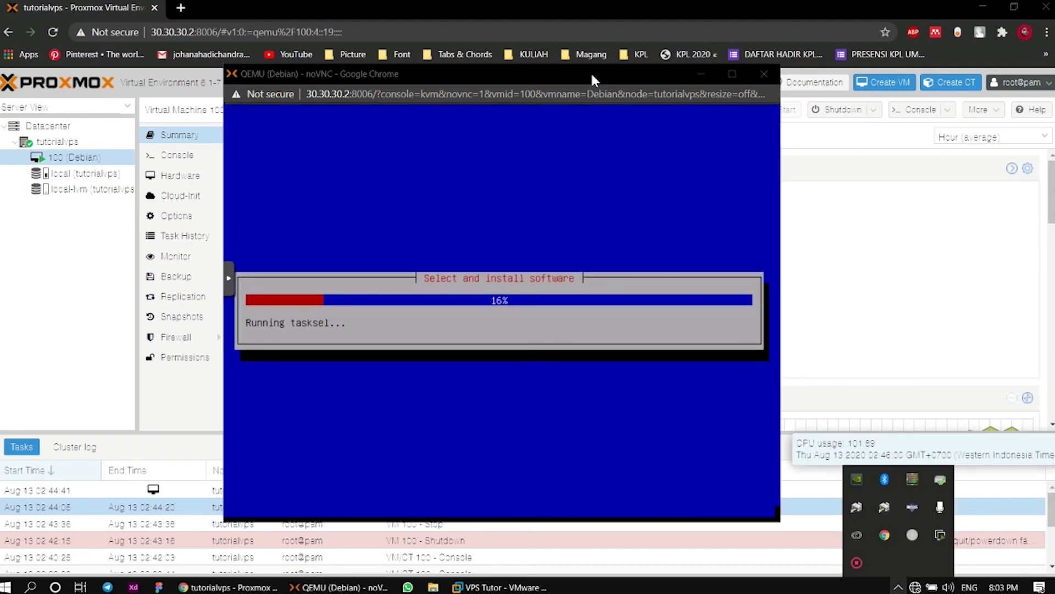
{"action": "right_click", "coordinate": [857, 561]}
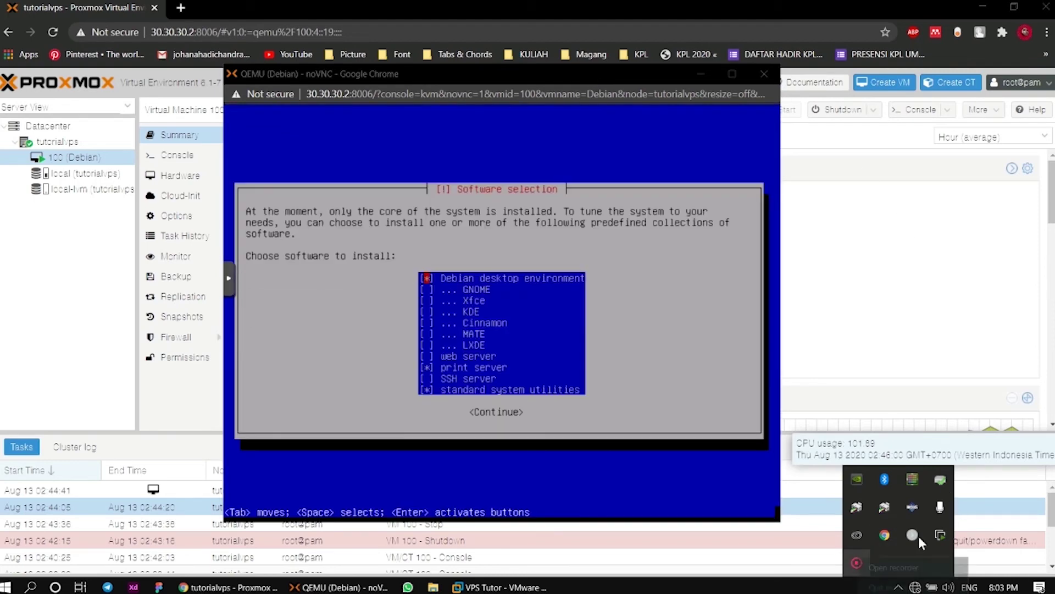
{"action": "left_click", "coordinate": [906, 568]}
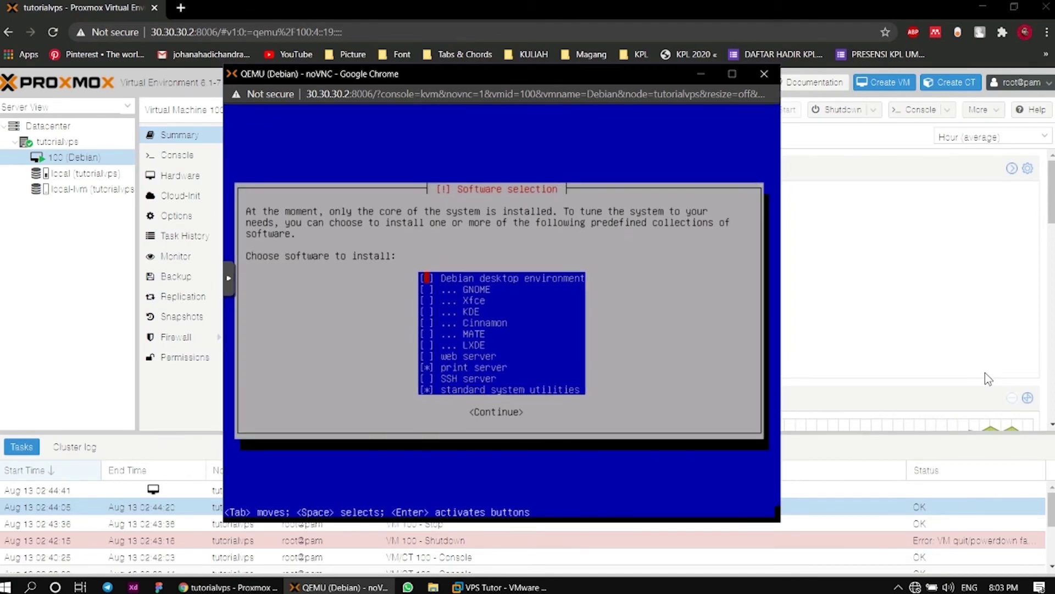
{"action": "key", "text": "Down"}
{"action": "key", "text": "Down"}
{"action": "key", "text": "Down"}
{"action": "key", "text": "Down"}
{"action": "key", "text": "Down"}
{"action": "key", "text": "Down"}
{"action": "key", "text": "Down"}
{"action": "key", "text": "Down"}
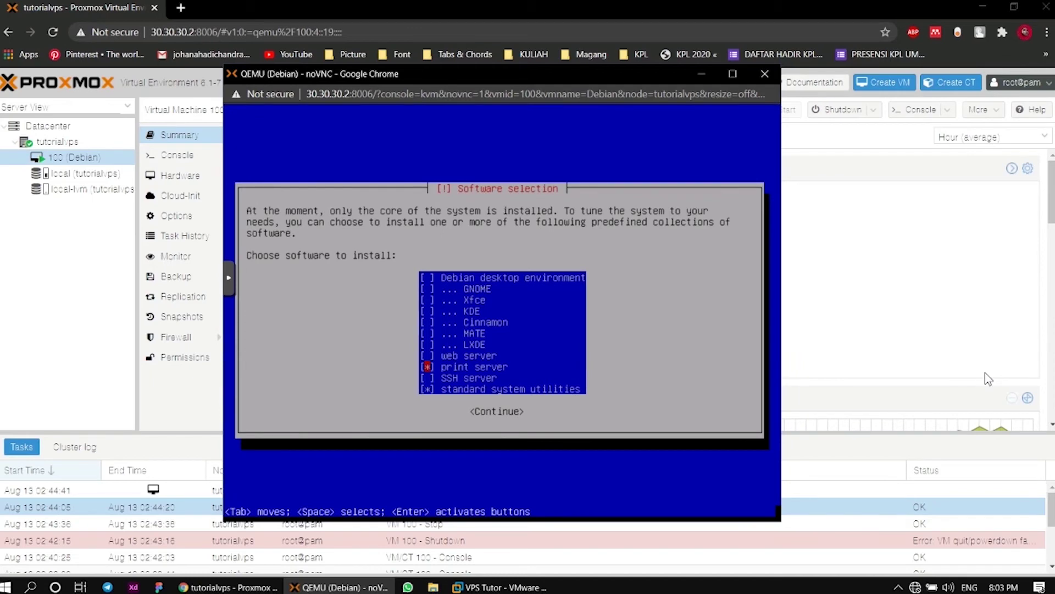
{"action": "key", "text": "Up"}
{"action": "key", "text": "space"}
{"action": "key", "text": "Down"}
{"action": "key", "text": "space"}
{"action": "key", "text": "Down"}
{"action": "key", "text": "Tab"}
{"action": "key", "text": "Return"}
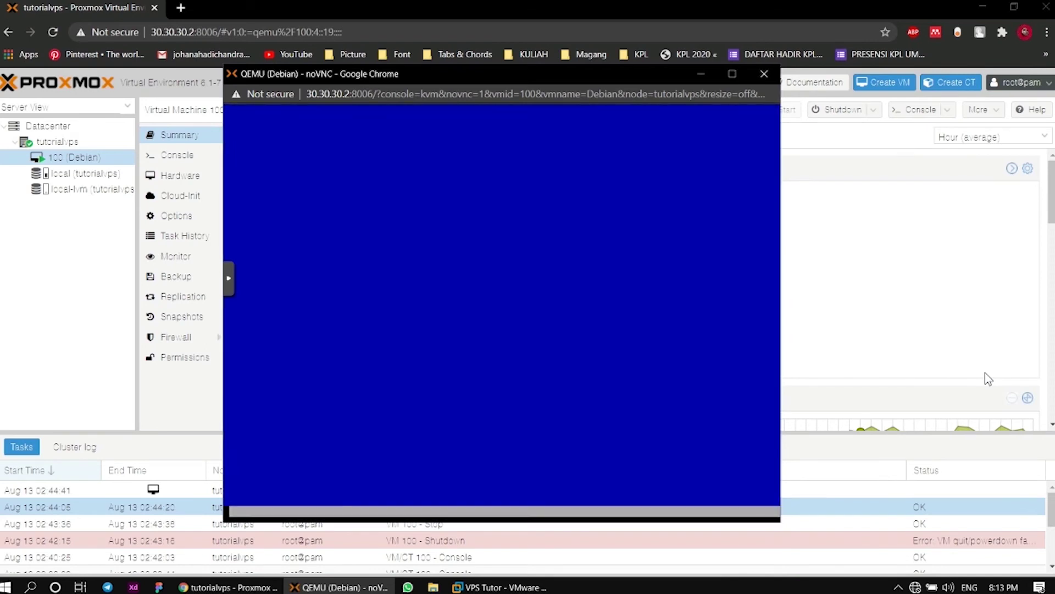
Install the GRUB boot loader to the master boot record on /dev/sda
{"action": "key", "text": "super+b"}
{"action": "key", "text": "Return"}
{"action": "key", "text": "Return"}
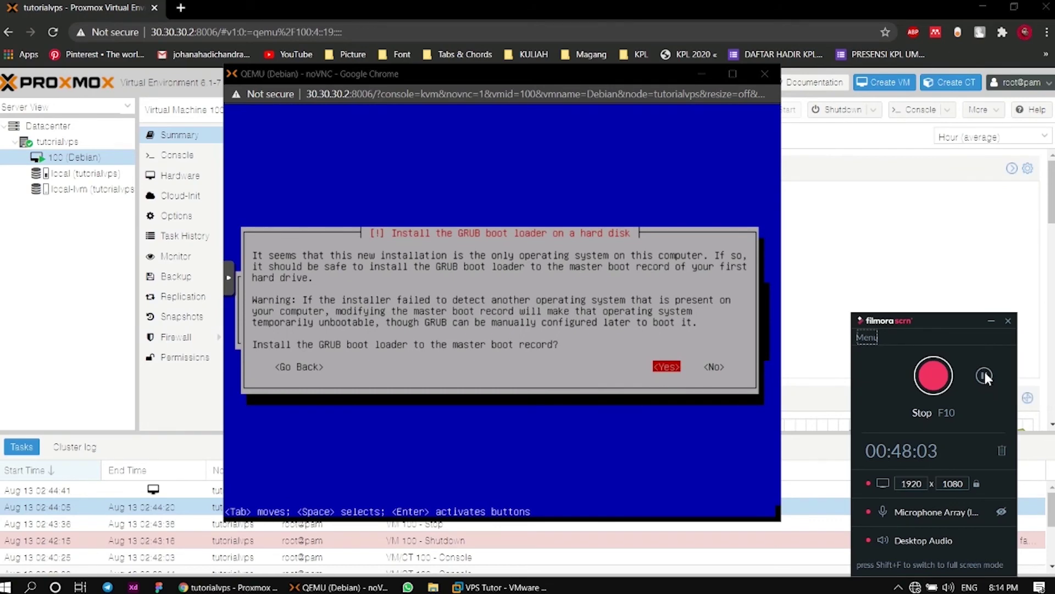
{"action": "left_click", "coordinate": [983, 374]}
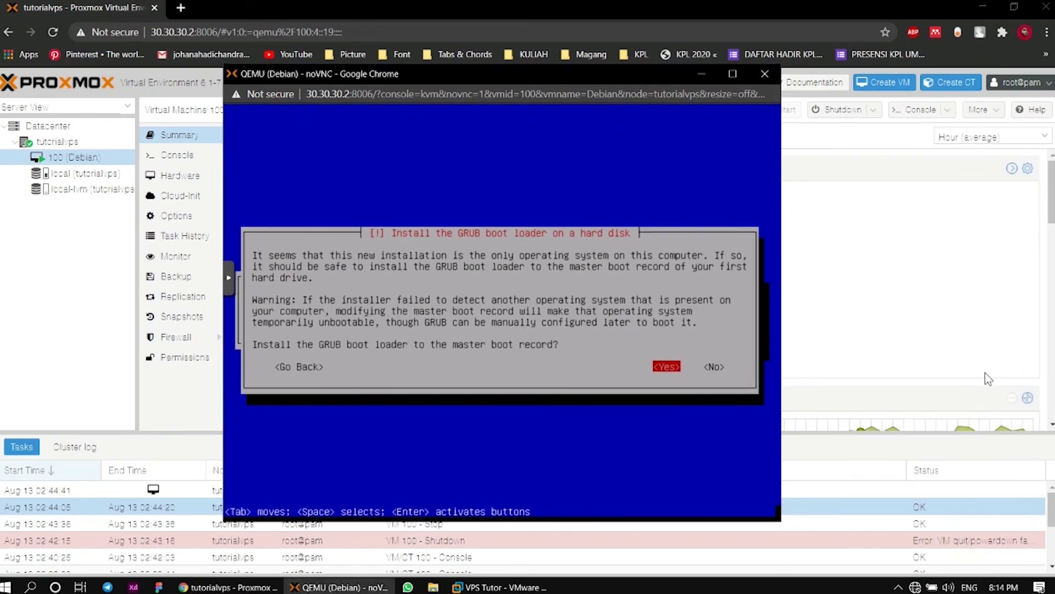
{"action": "key", "text": "Right"}
{"action": "key", "text": "Left"}
{"action": "key", "text": "Return"}
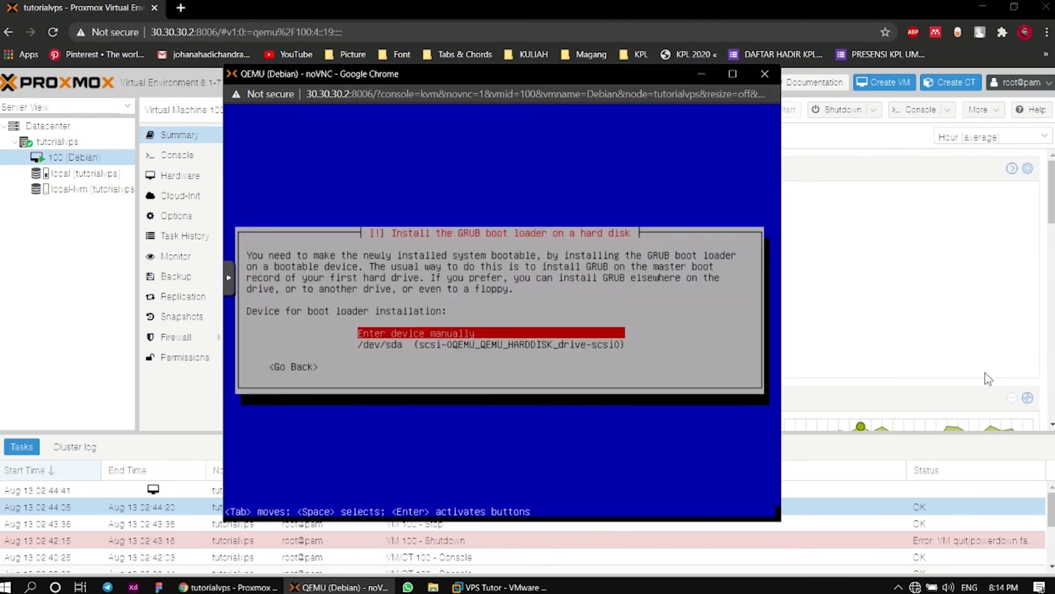
{"action": "key", "text": "Down"}
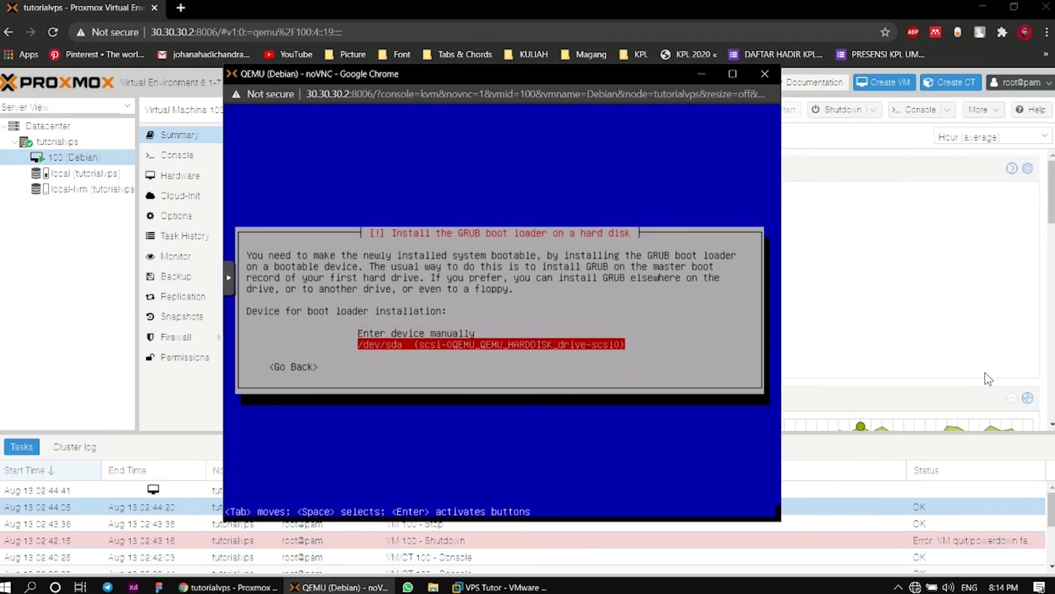
{"action": "key", "text": "Return"}
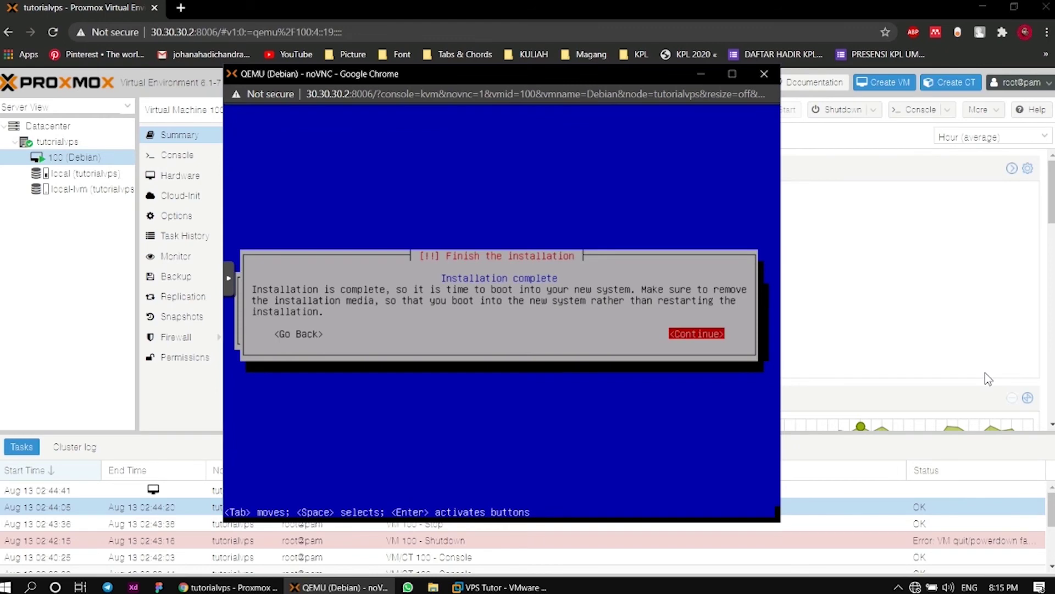
Finish the installation, reboot, and boot the Debian GNU/Linux entry from the GRUB menu
{"action": "key", "text": "Return"}
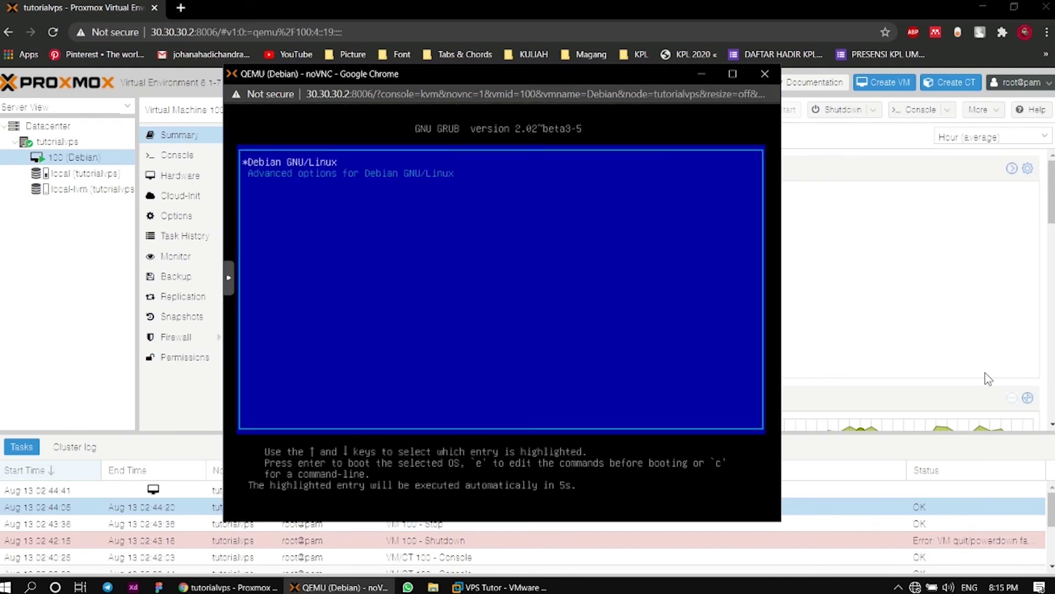
{"action": "key", "text": "Return"}
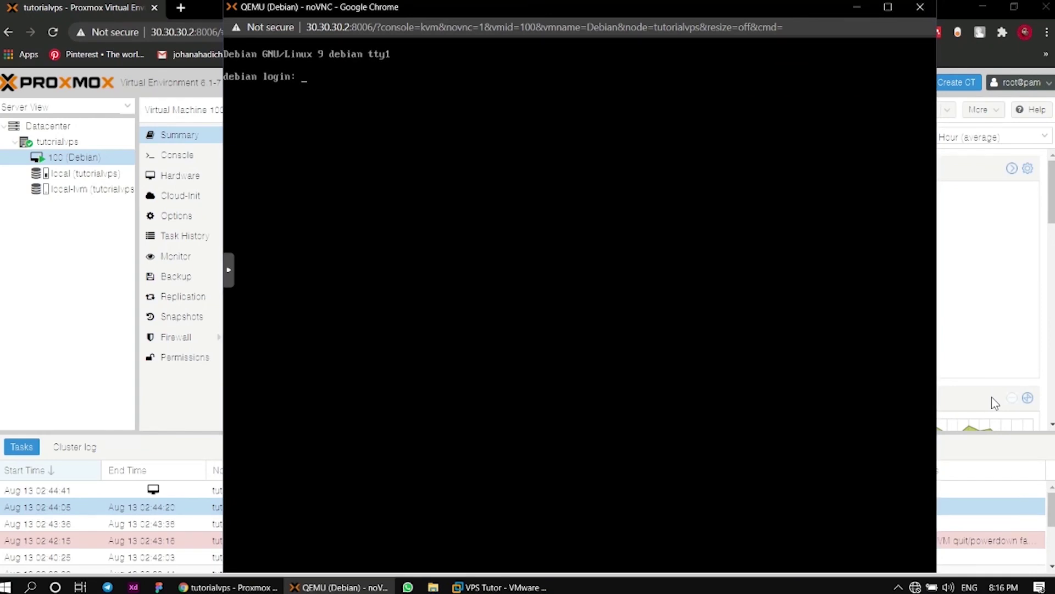
Log in as root and enter 'nano /etc/network/interfaces' at the prompt
{"action": "type", "text": "root"}
{"action": "key", "text": "Return"}
{"action": "key", "text": "Return"}
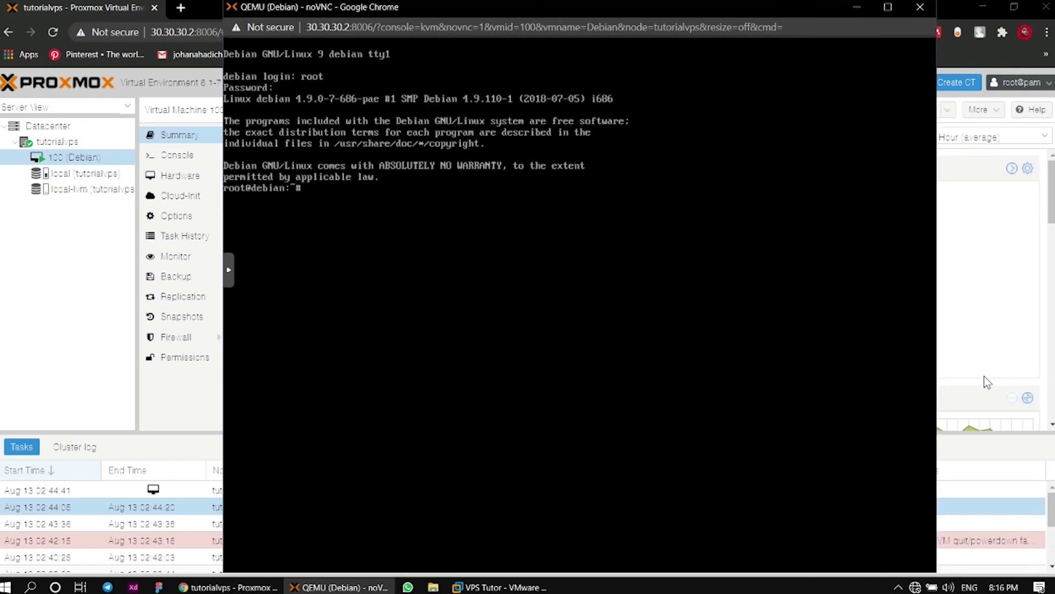
{"action": "type", "text": "nano /etc/network/interfa"}
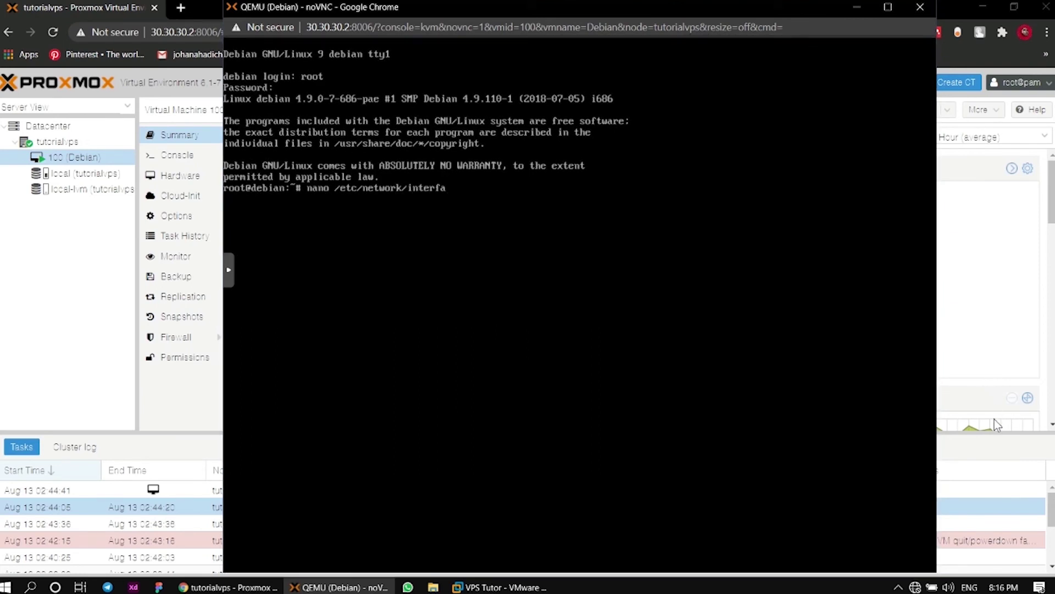
{"action": "type", "text": "ces"}
{"action": "key", "text": "Return"}
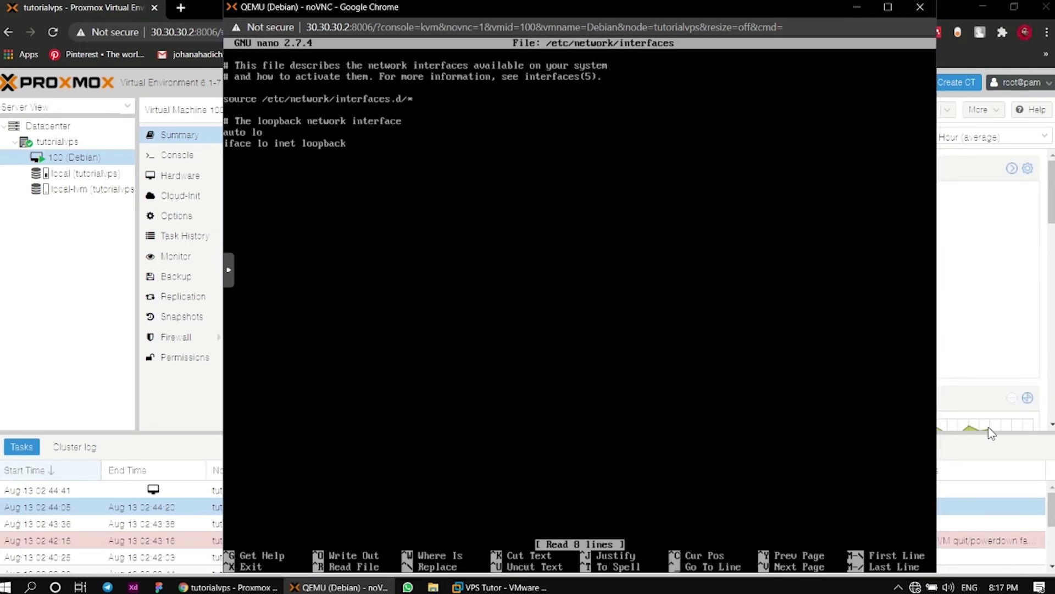
{"action": "key", "text": "Down"}
{"action": "key", "text": "Down"}
{"action": "key", "text": "Down"}
{"action": "key", "text": "Down"}
{"action": "key", "text": "Down"}
{"action": "key", "text": "Down"}
{"action": "key", "text": "Down"}
{"action": "key", "text": "Down"}
{"action": "key", "text": "Return"}
{"action": "type", "text": "auto"}
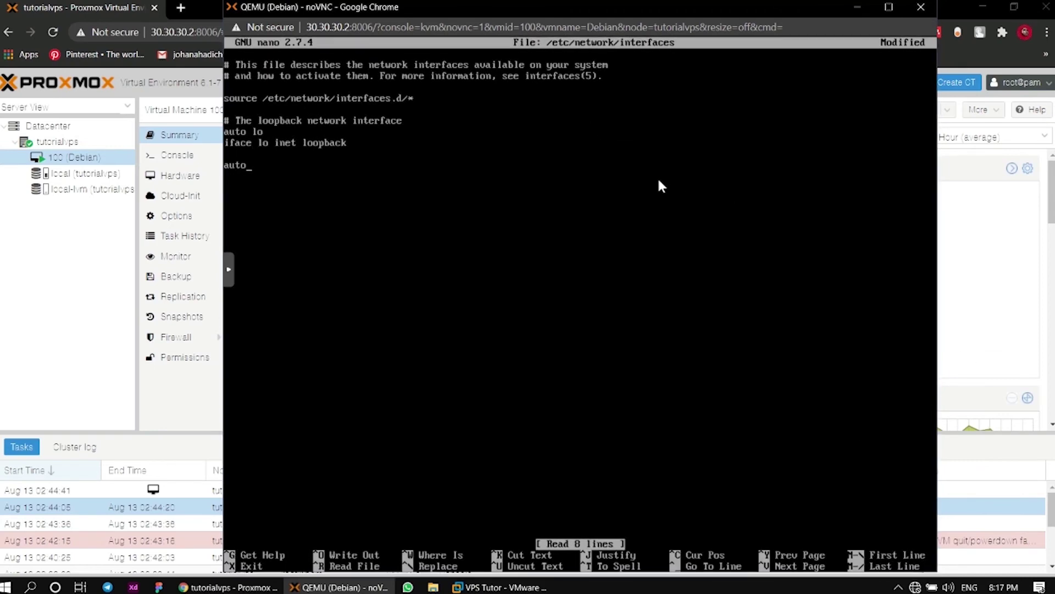
{"action": "key", "text": "BackSpace"}
{"action": "key", "text": "BackSpace"}
{"action": "key", "text": "BackSpace"}
{"action": "key", "text": "BackSpace"}
{"action": "key", "text": "ctrl+x"}
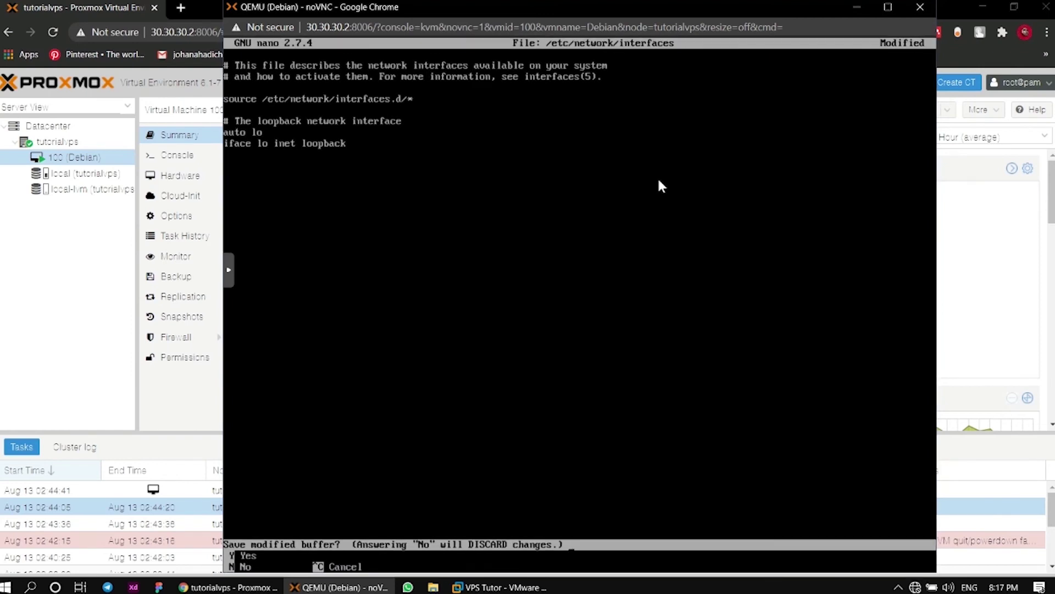
{"action": "key", "text": "n"}
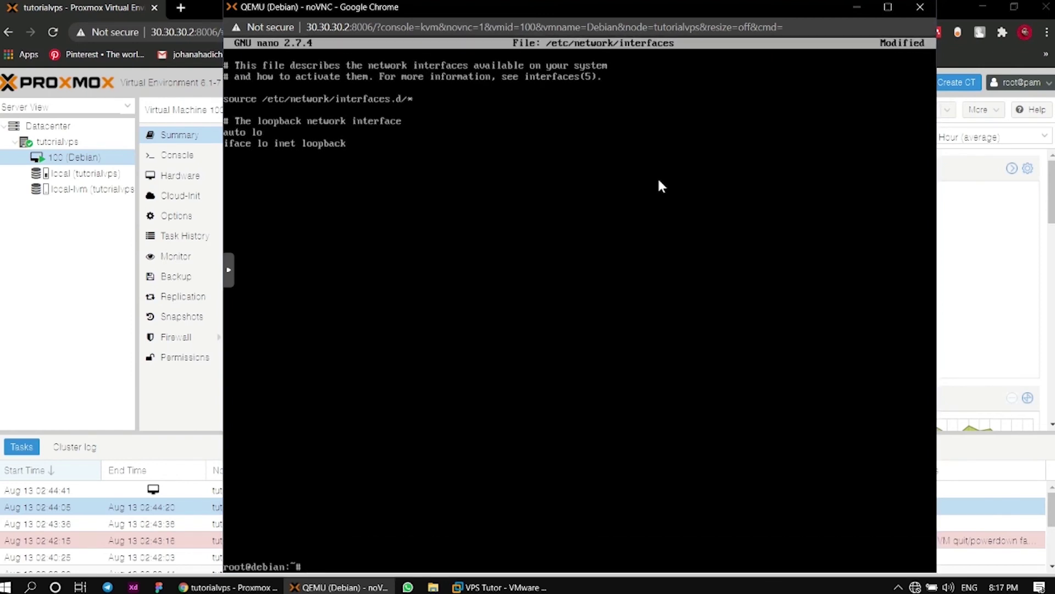
{"action": "type", "text": "i"}
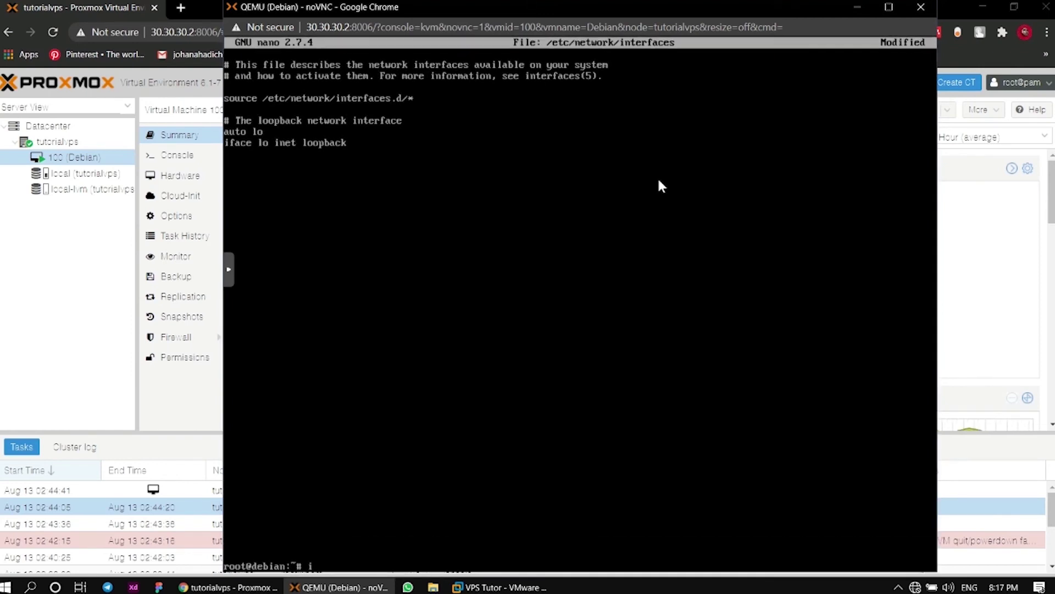
{"action": "type", "text": "p a"}
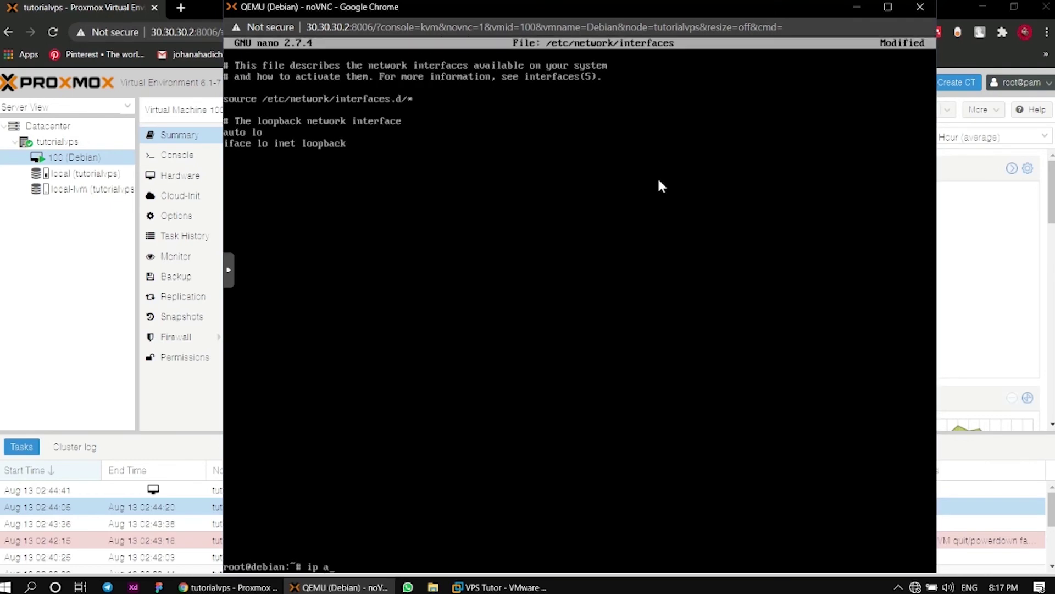
{"action": "key", "text": "Return"}
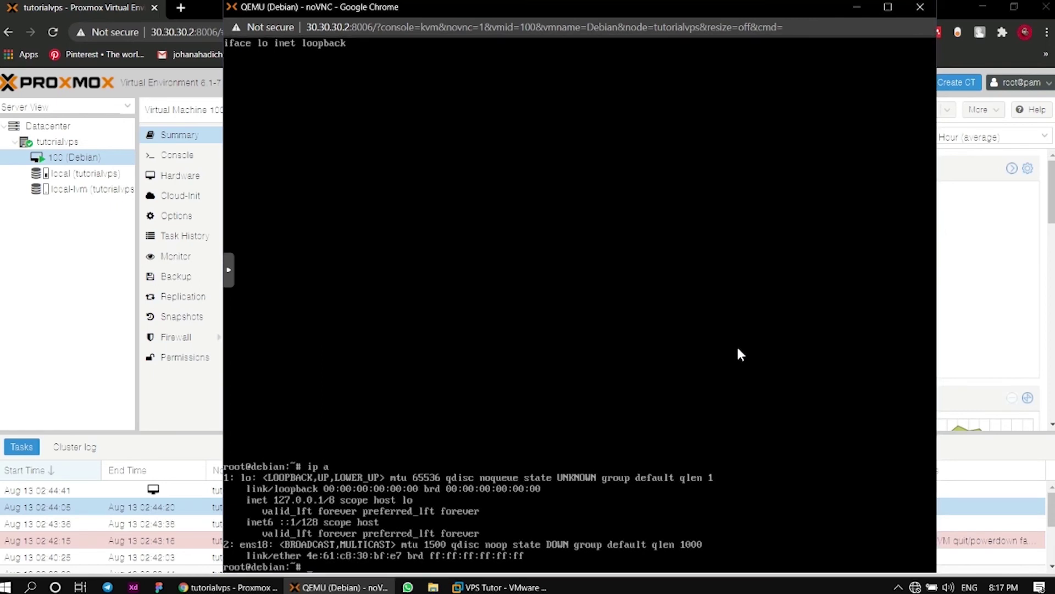
{"action": "type", "text": "ip a"}
{"action": "key", "text": "Up"}
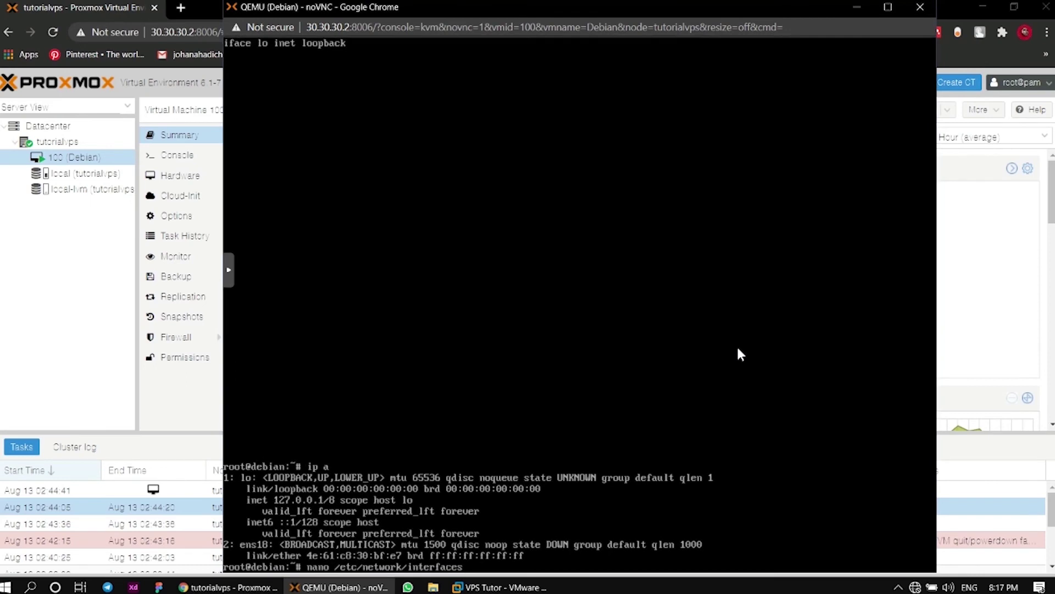
{"action": "key", "text": "Return"}
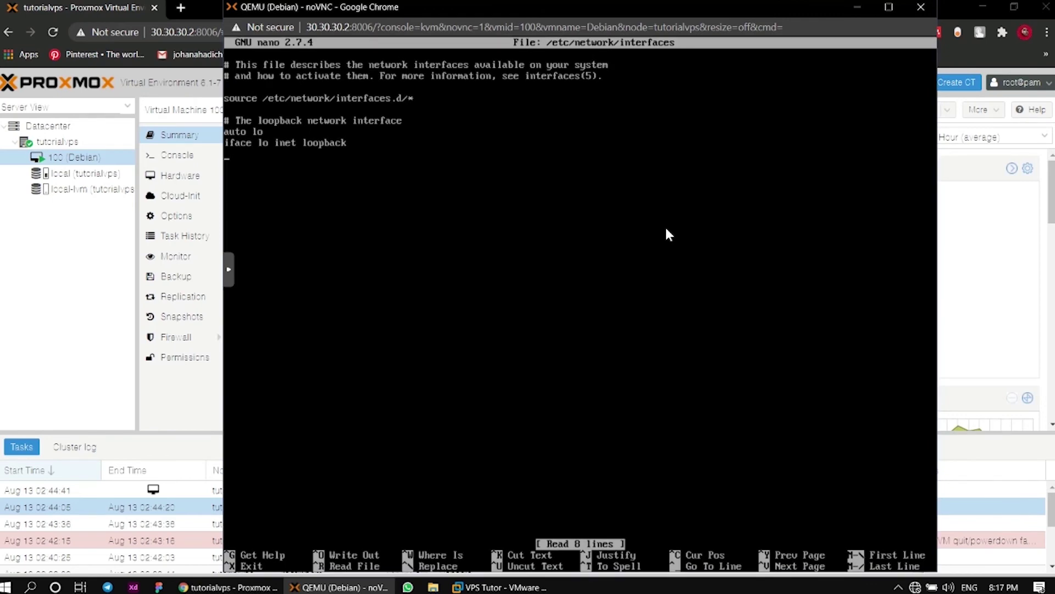
Add 'auto ens18' and a static ens18 entry with address 30.30.30.7 to the file
{"action": "key", "text": "Return"}
{"action": "type", "text": "auto"}
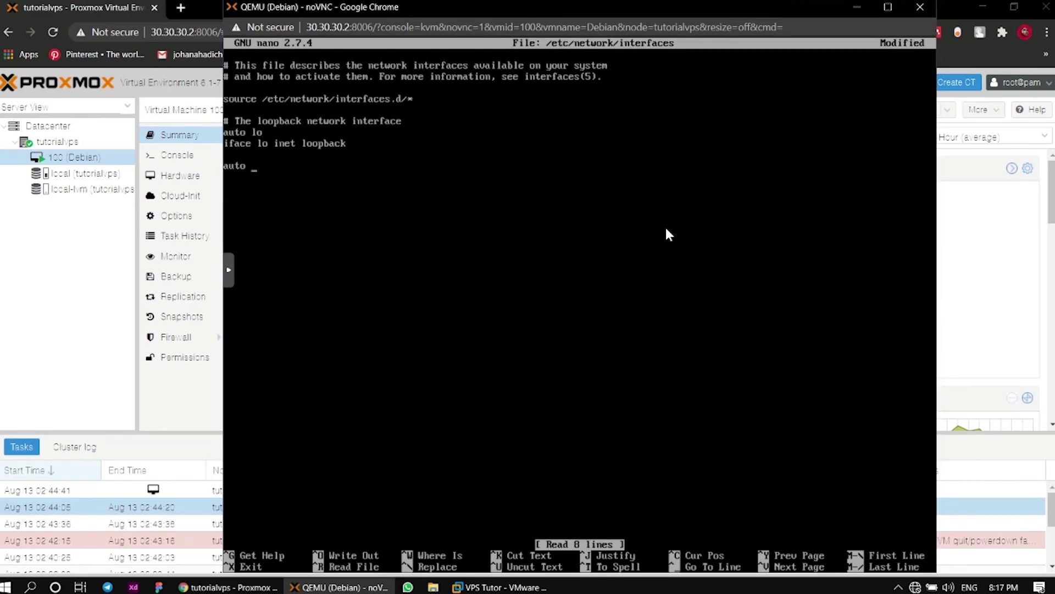
{"action": "type", "text": " ens18"}
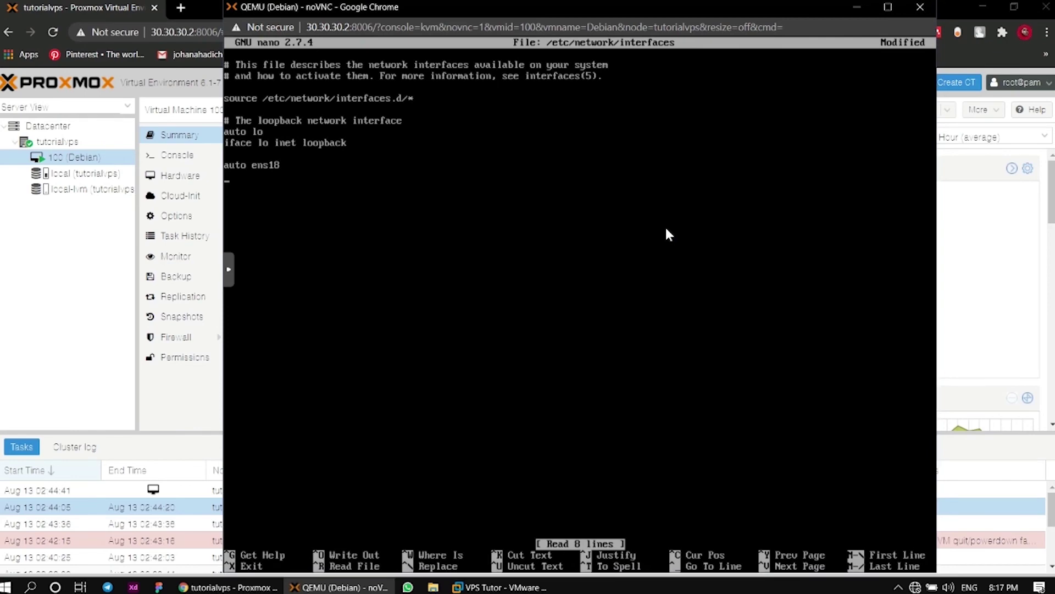
{"action": "key", "text": "Return"}
{"action": "type", "text": "iface ens18"}
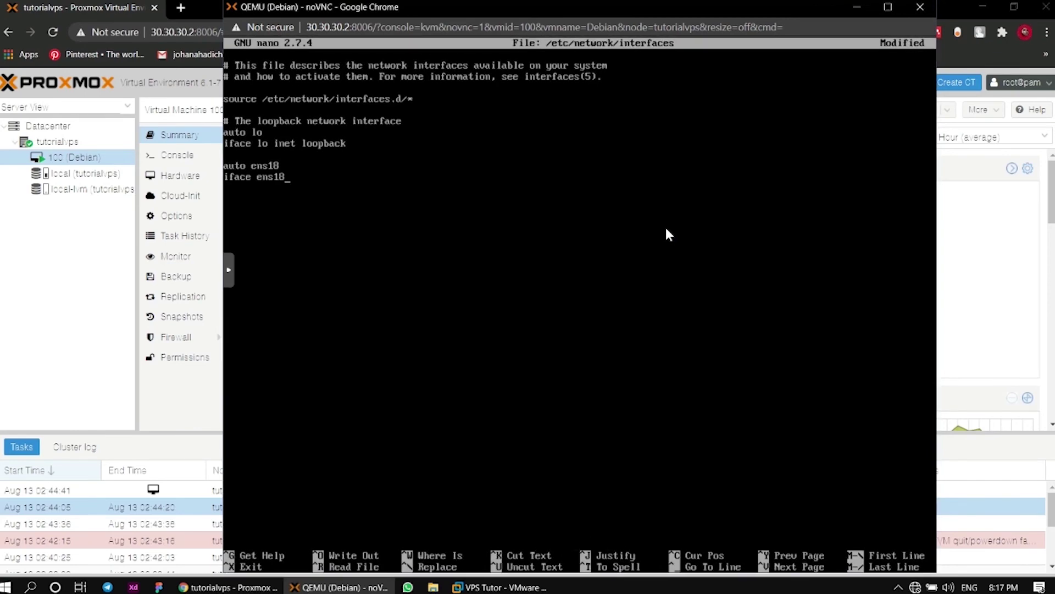
{"action": "type", "text": " inet l"}
{"action": "type", "text": "oopback"}
{"action": "key", "text": "BackSpace"}
{"action": "key", "text": "BackSpace"}
{"action": "key", "text": "BackSpace"}
{"action": "key", "text": "BackSpace"}
{"action": "key", "text": "BackSpace"}
{"action": "key", "text": "BackSpace"}
{"action": "key", "text": "BackSpace"}
{"action": "key", "text": "BackSpace"}
{"action": "type", "text": "static "}
{"action": "type", "text": "addre"}
{"action": "type", "text": "s"}
{"action": "type", "text": "s"}
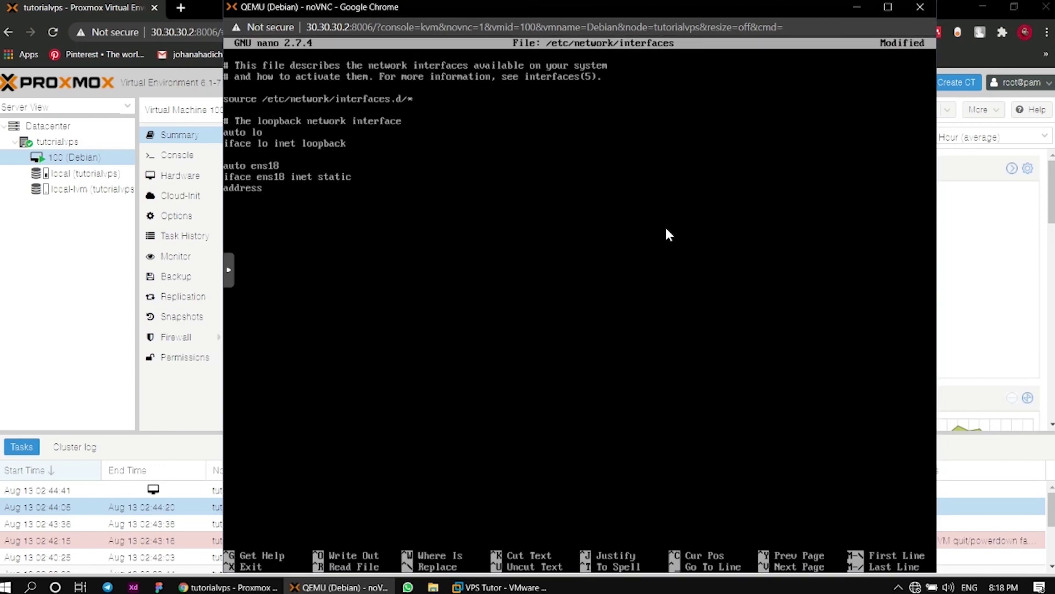
{"action": "type", "text": " 30.30.3"}
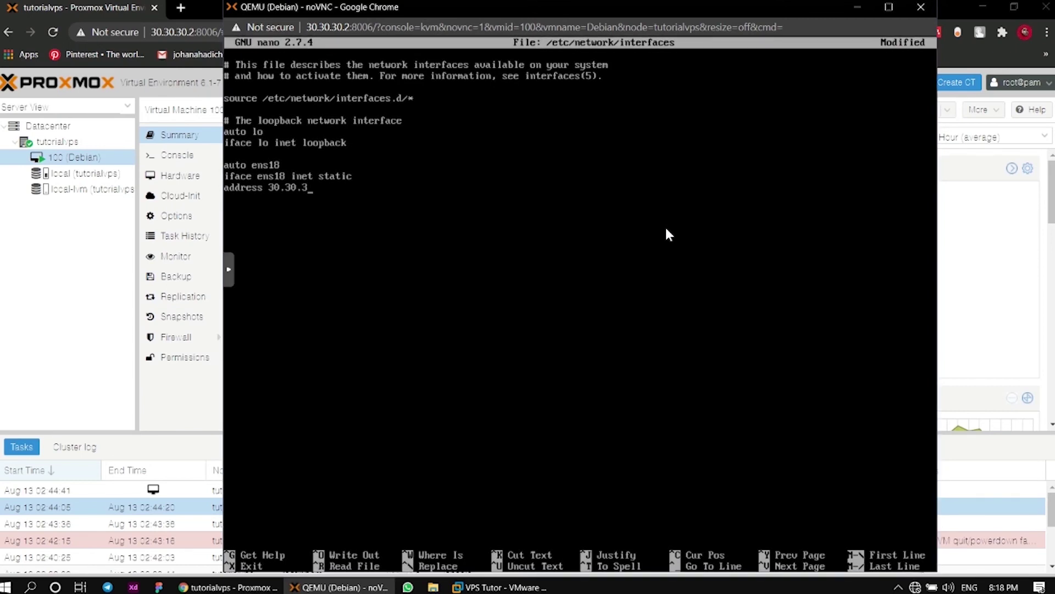
{"action": "type", "text": "0.7/27"}
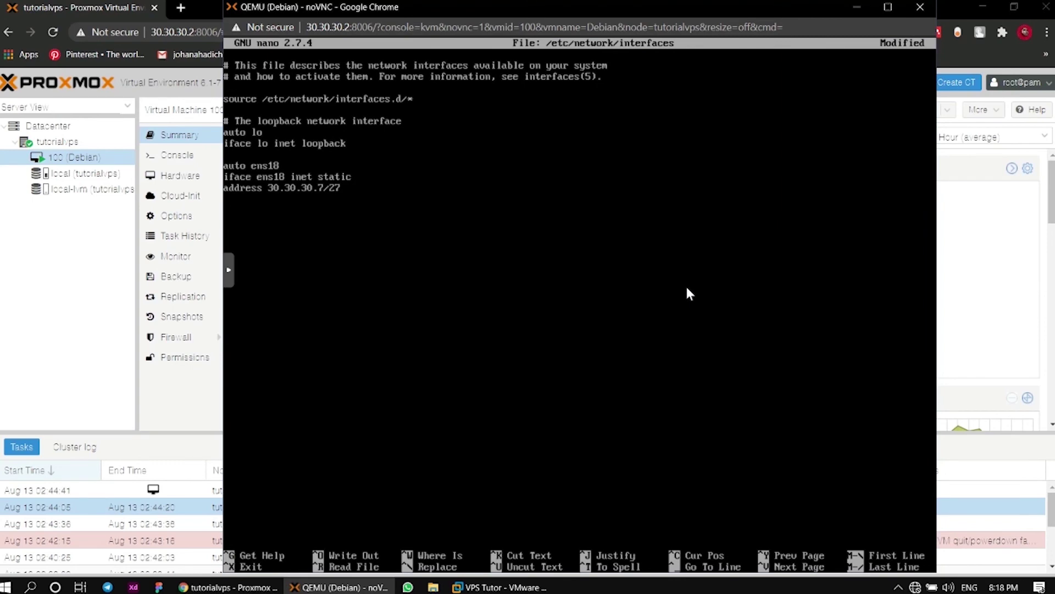
Save the interfaces file, exit nano, and enter 'service networking restart'
{"action": "key", "text": "ctrl+o"}
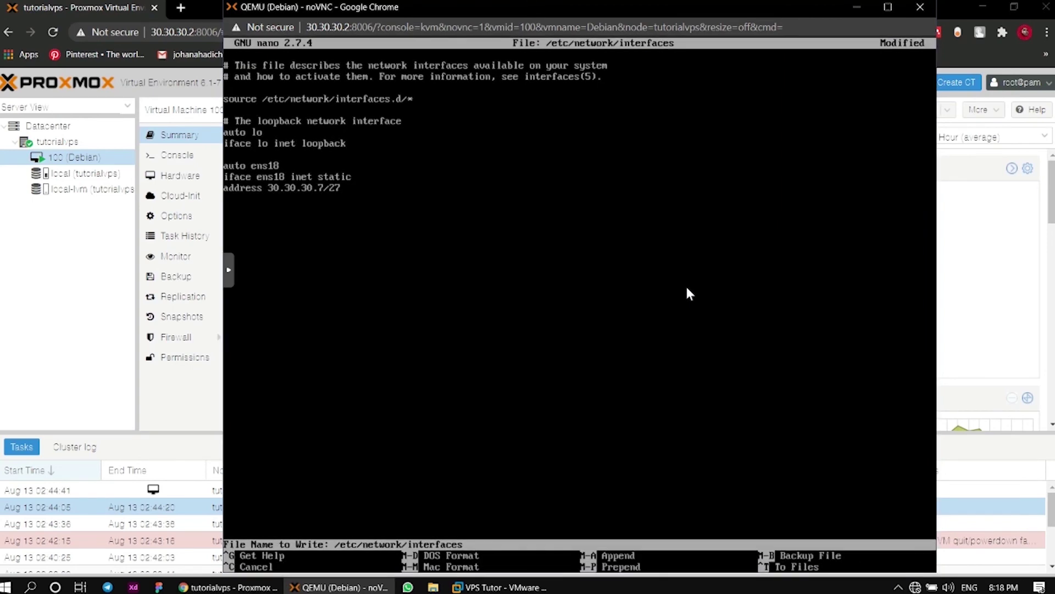
{"action": "key", "text": "Return"}
{"action": "key", "text": "ctrl+x"}
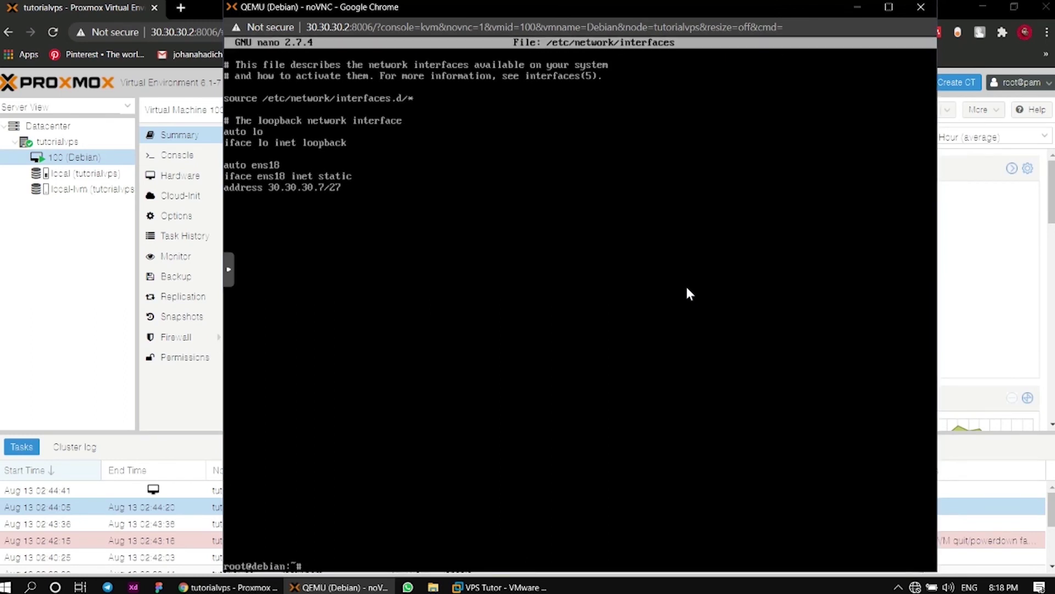
{"action": "type", "text": "servic"}
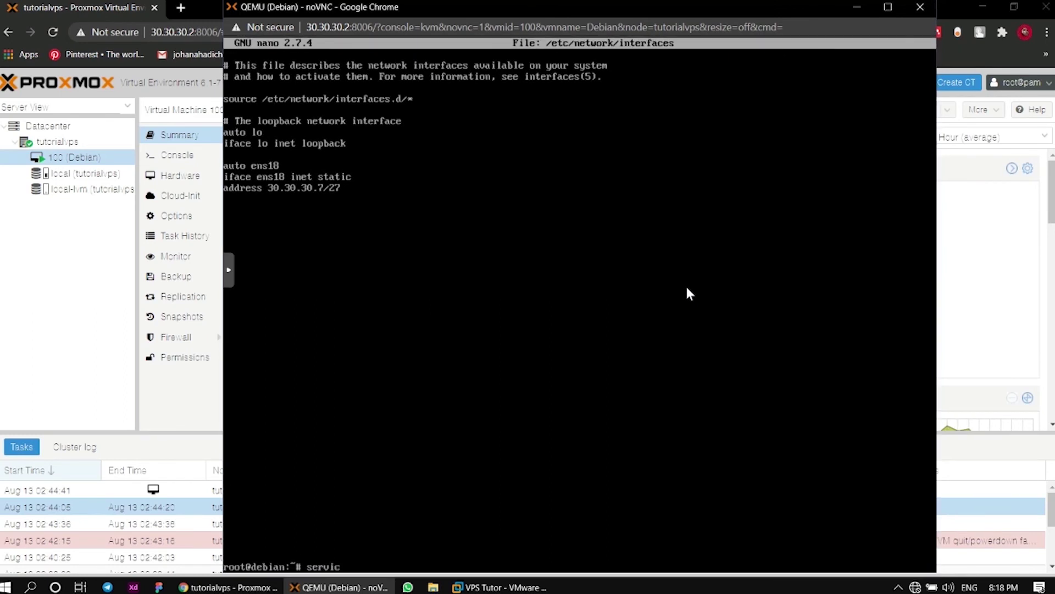
{"action": "type", "text": "e networking restart"}
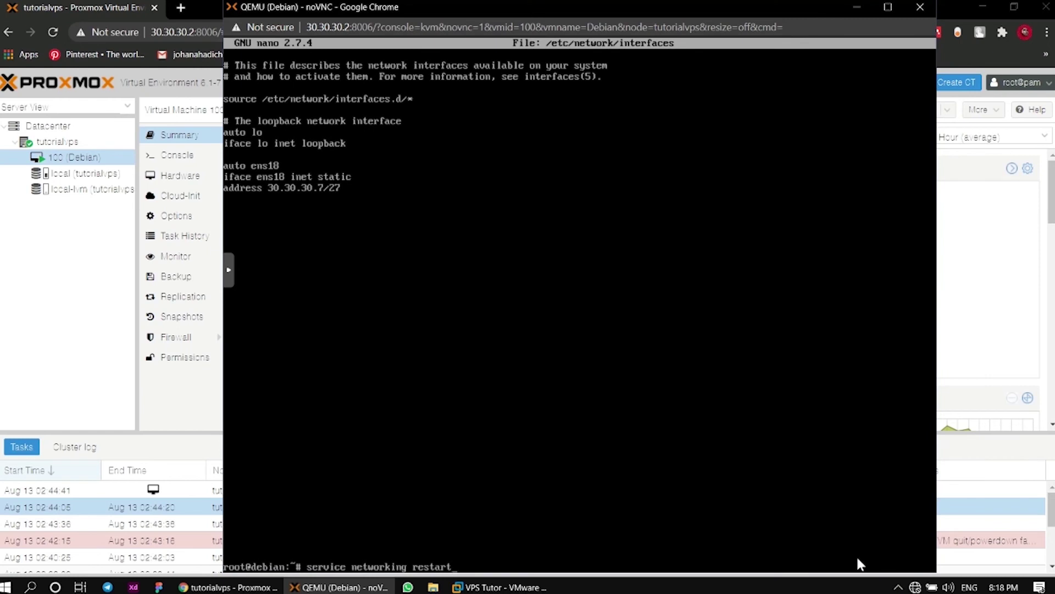
Restart networking, verify ens18 shows 30.30.30.7/27 with 'ip a', and run 'apt install openssh-server'
{"action": "key", "text": "Return"}
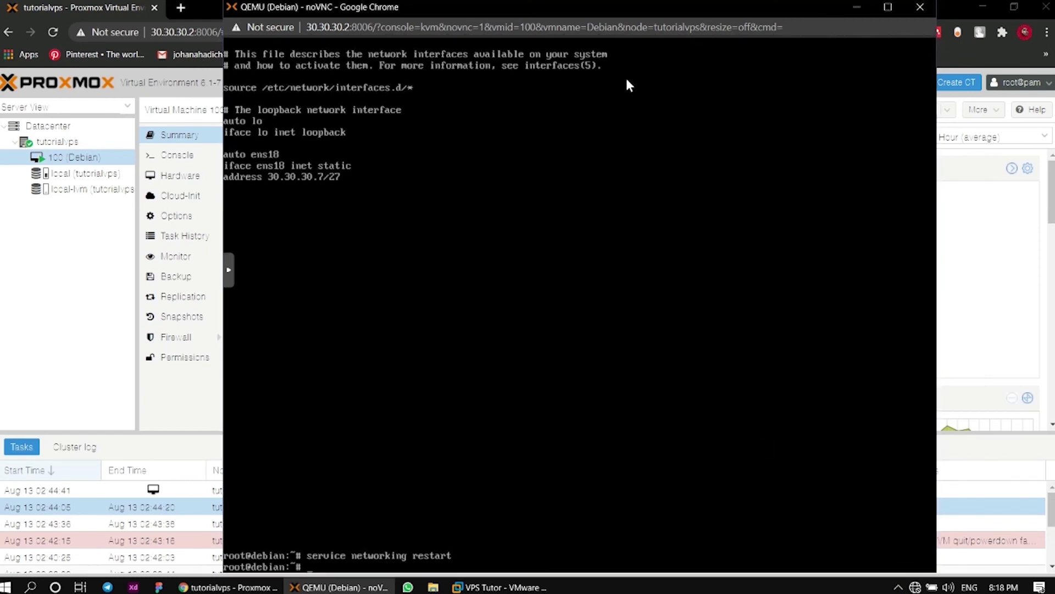
{"action": "type", "text": "ip a"}
{"action": "key", "text": "Return"}
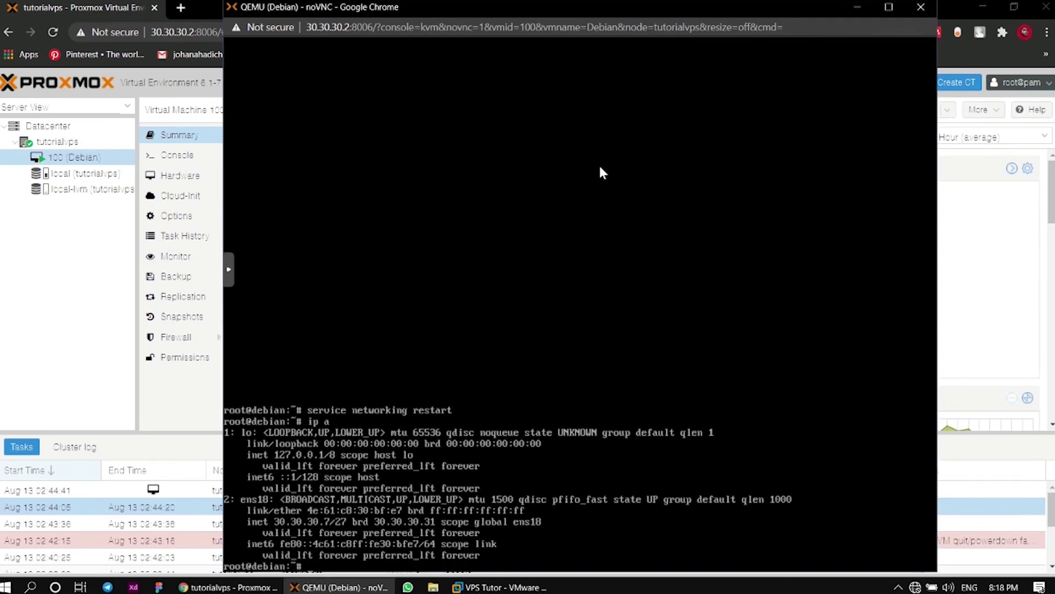
{"action": "type", "text": "apt install openssh-serv"}
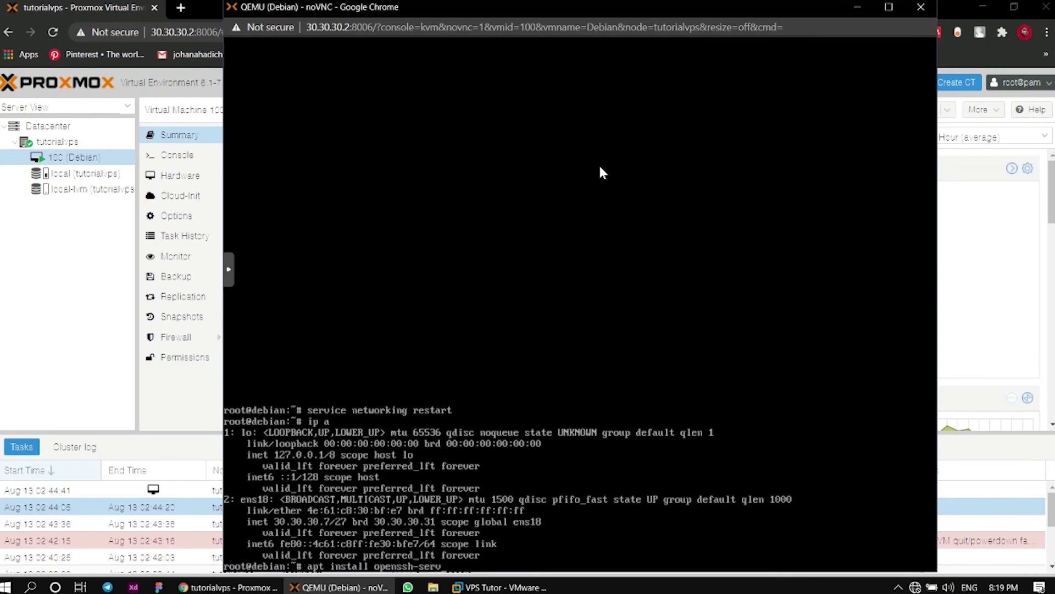
{"action": "type", "text": "er"}
{"action": "key", "text": "Return"}
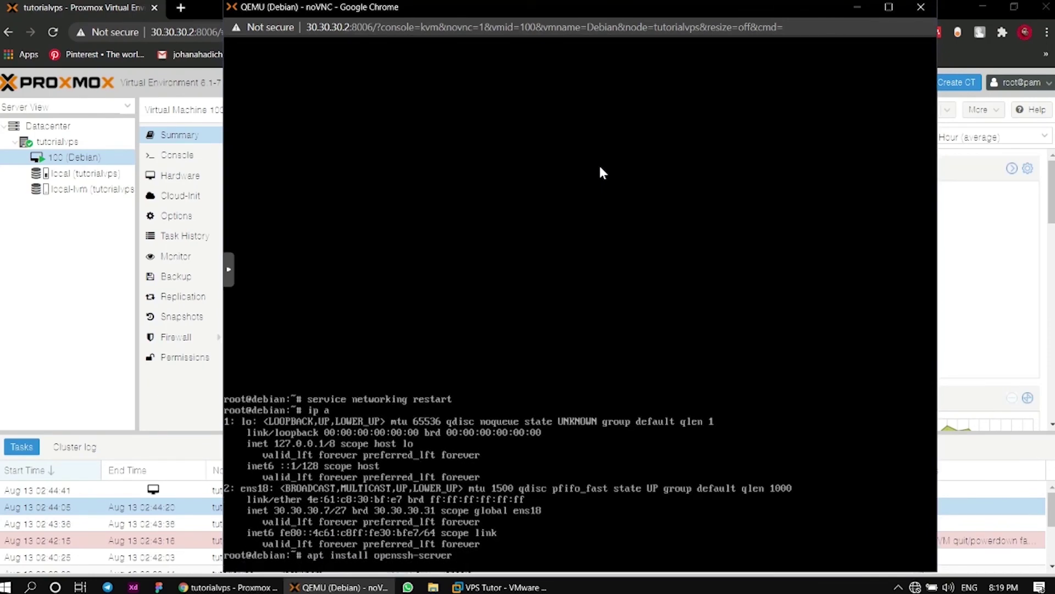
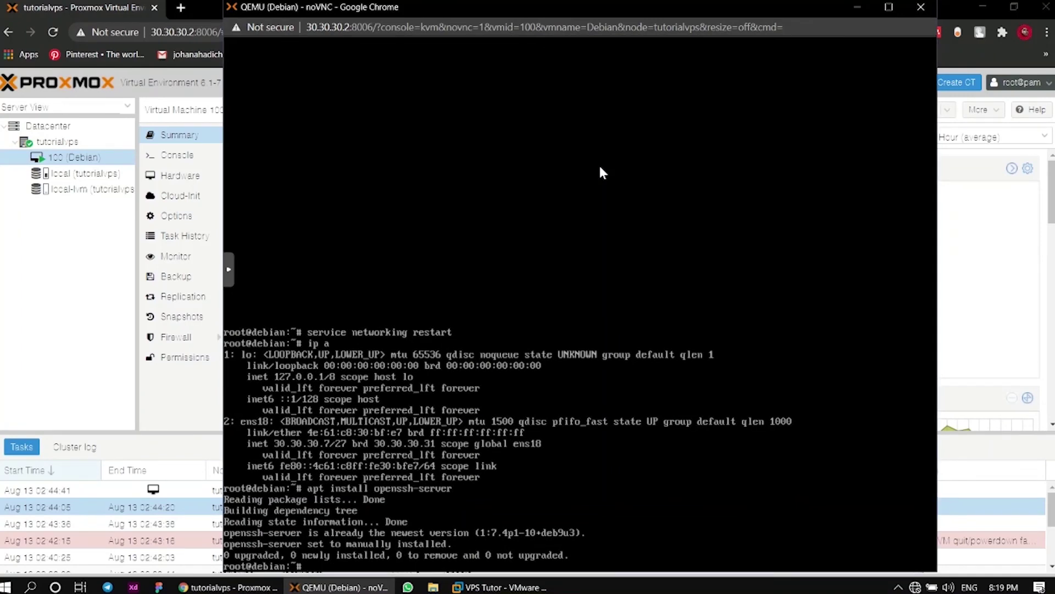
Change the console's working directory to /etc/ssh with 'cd /etc/ssh'
{"action": "type", "text": "cd /etc/ssh"}
{"action": "key", "text": "Return"}
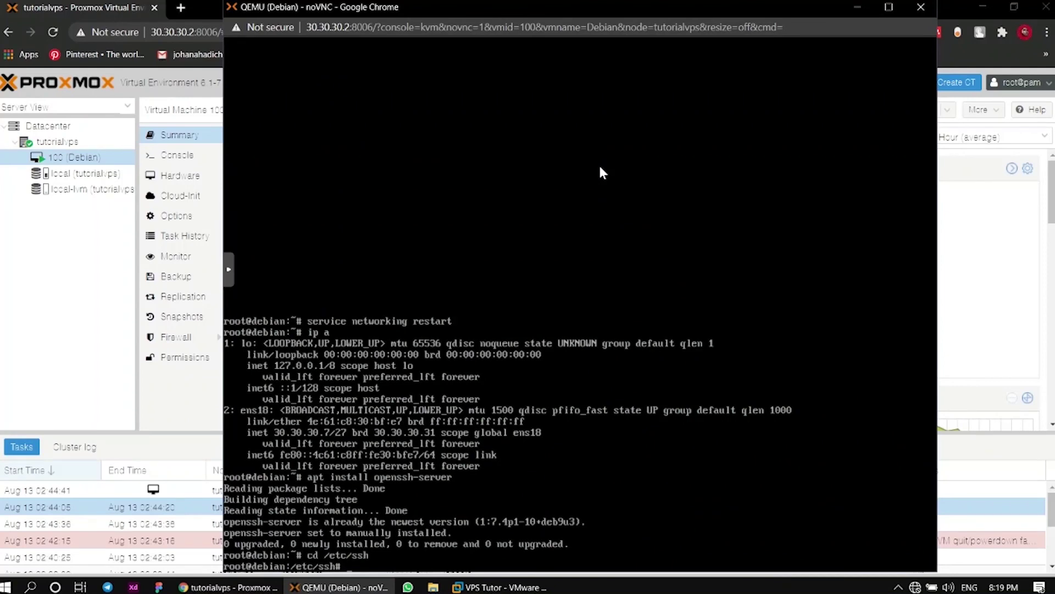
Open ssh_config in nano, close it, and recall the nano command for editing
{"action": "type", "text": "nano ssh_config"}
{"action": "key", "text": "Return"}
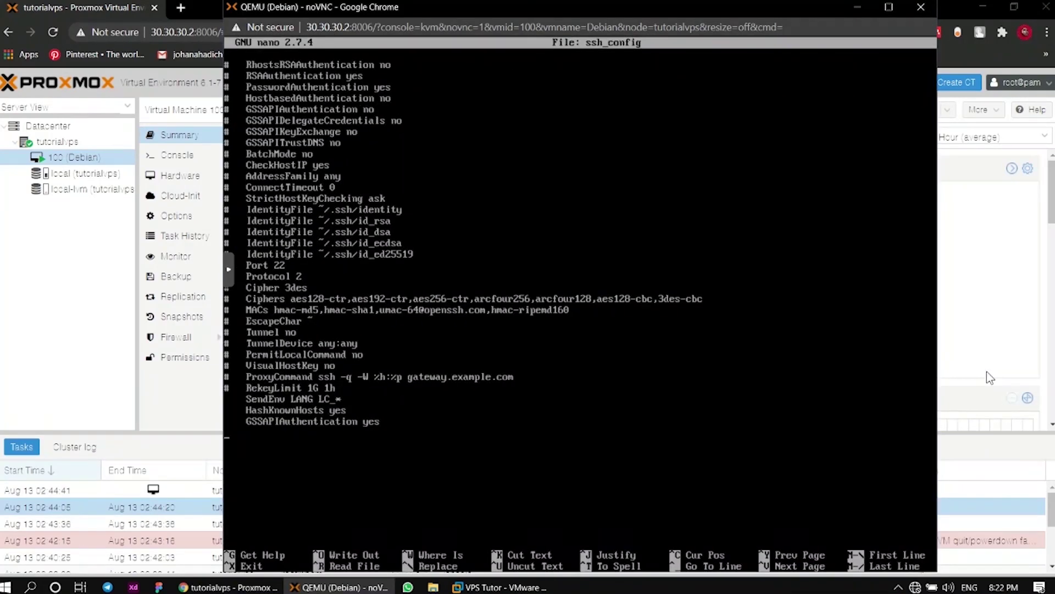
{"action": "key", "text": "ctrl+x"}
{"action": "key", "text": "Up"}
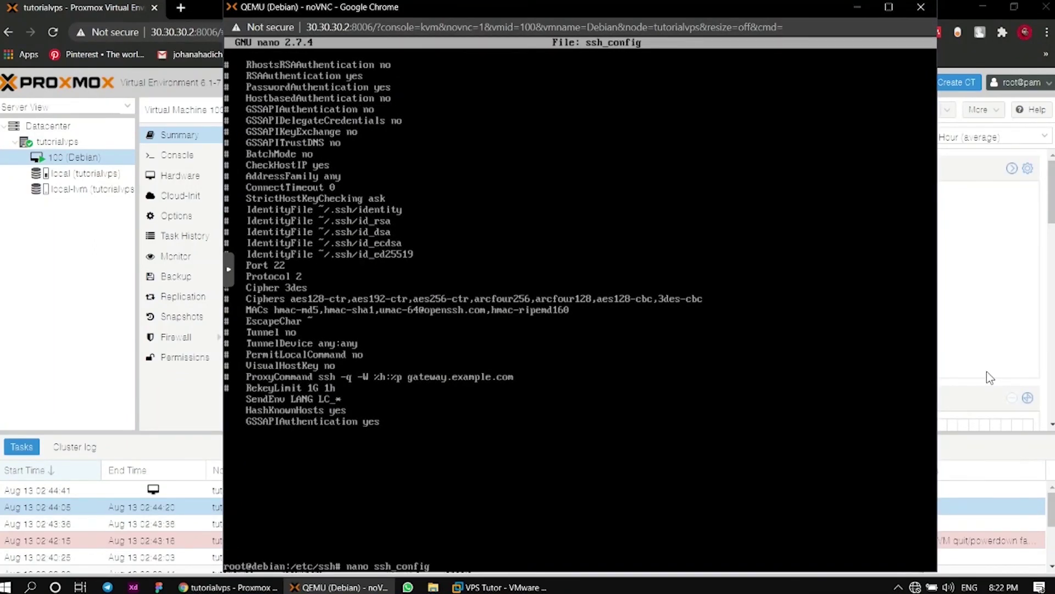
Open sshd_config, uncomment LoginGraceTime and PermitRootLogin, and set LoginGraceTime to 10m
{"action": "type", "text": "d"}
{"action": "key", "text": "Return"}
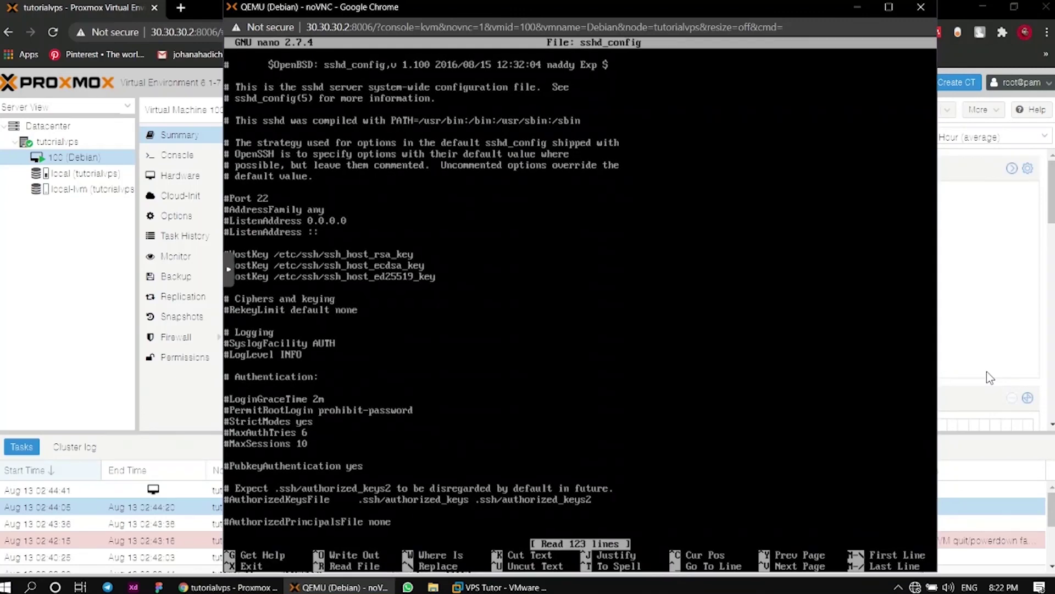
{"action": "key", "text": "Down"}
{"action": "key", "text": "Down"}
{"action": "key", "text": "Down"}
{"action": "key", "text": "Down"}
{"action": "key", "text": "Down"}
{"action": "key", "text": "Down"}
{"action": "key", "text": "Down"}
{"action": "key", "text": "Down"}
{"action": "key", "text": "Down"}
{"action": "key", "text": "Down"}
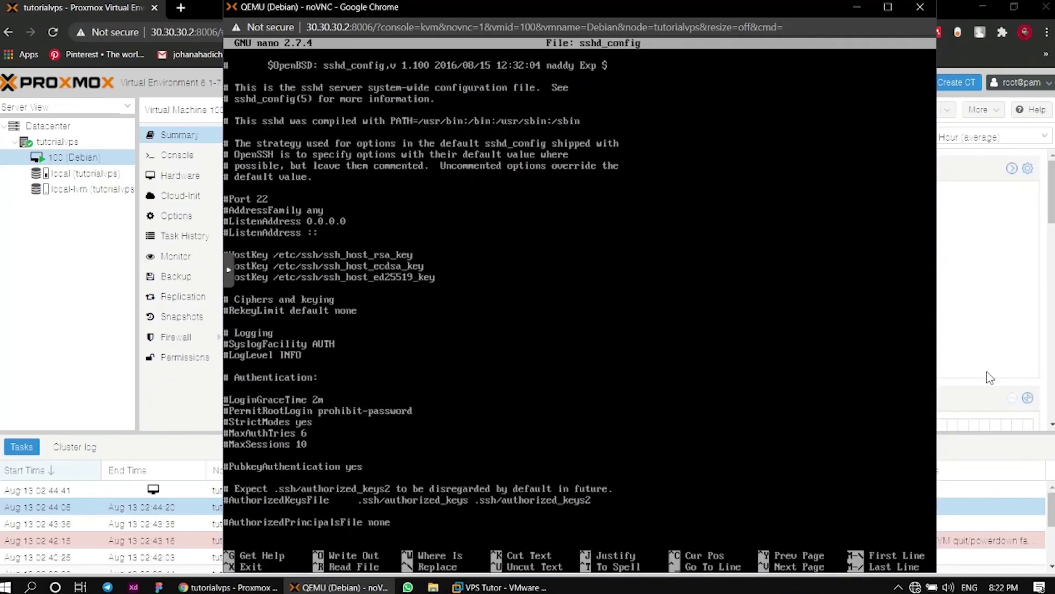
{"action": "key", "text": "Down"}
{"action": "key", "text": "Delete"}
{"action": "key", "text": "Down"}
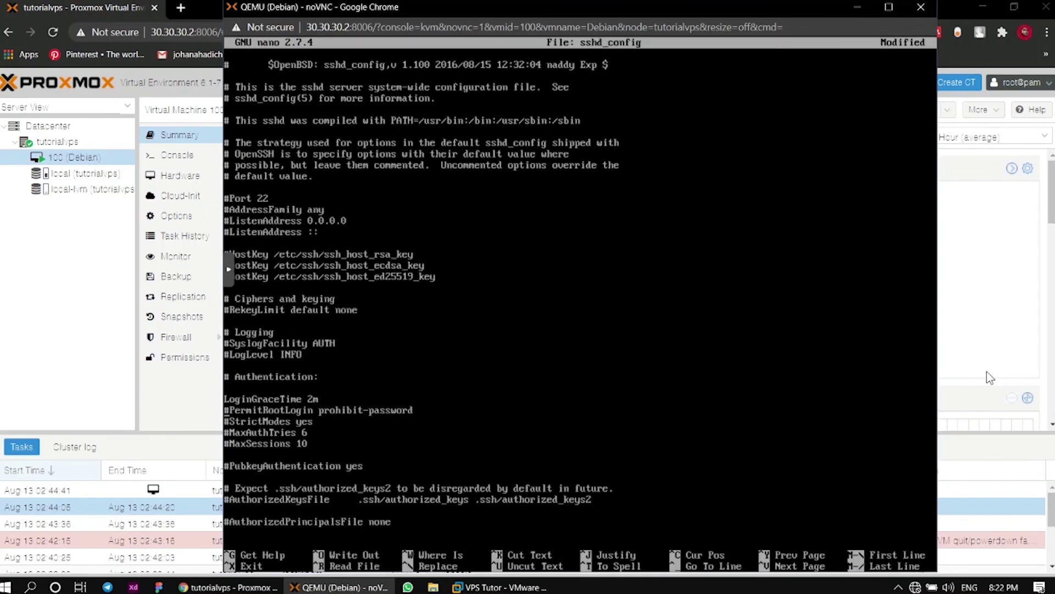
{"action": "key", "text": "Delete"}
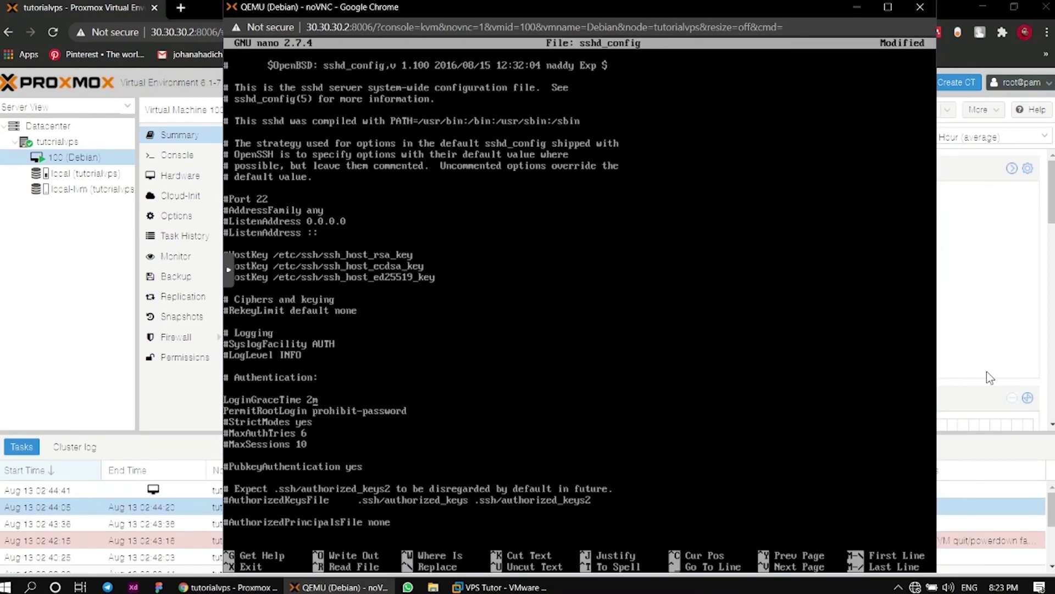
{"action": "key", "text": "BackSpace"}
{"action": "type", "text": "10"}
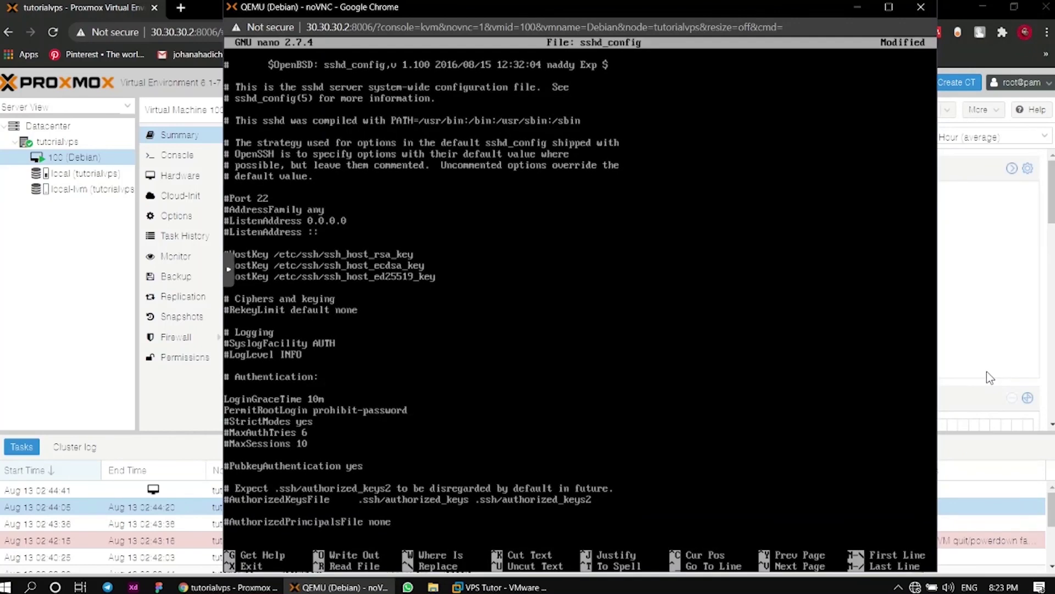
Change PermitRootLogin to yes, save sshd_config, and exit nano
{"action": "key", "text": "BackSpace"}
{"action": "key", "text": "BackSpace"}
{"action": "key", "text": "BackSpace"}
{"action": "key", "text": "BackSpace"}
{"action": "key", "text": "BackSpace"}
{"action": "key", "text": "BackSpace"}
{"action": "key", "text": "BackSpace"}
{"action": "key", "text": "BackSpace"}
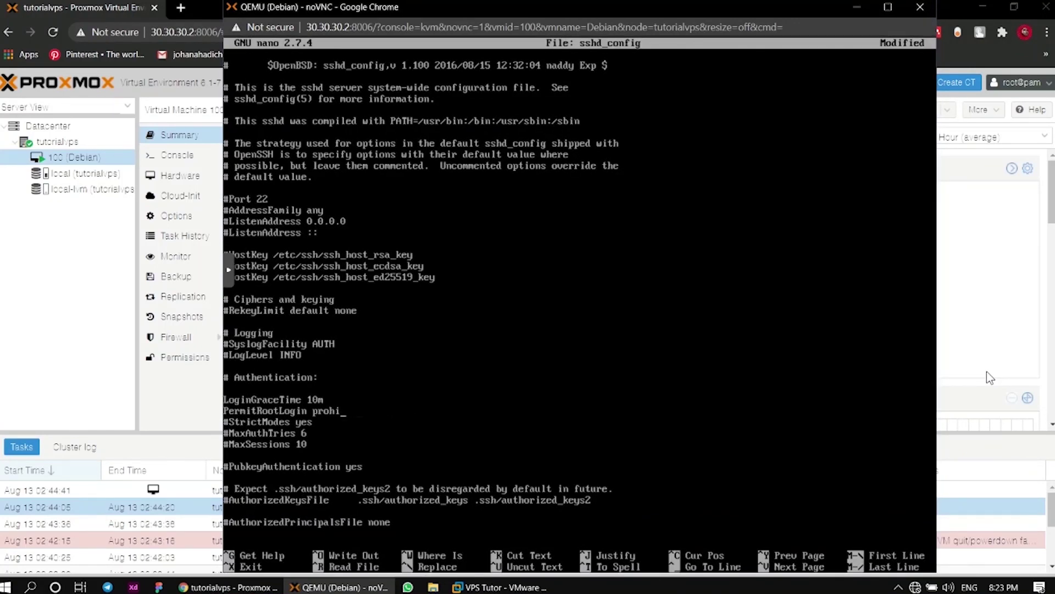
{"action": "key", "text": "BackSpace"}
{"action": "key", "text": "BackSpace"}
{"action": "key", "text": "BackSpace"}
{"action": "key", "text": "BackSpace"}
{"action": "key", "text": "BackSpace"}
{"action": "type", "text": "yes"}
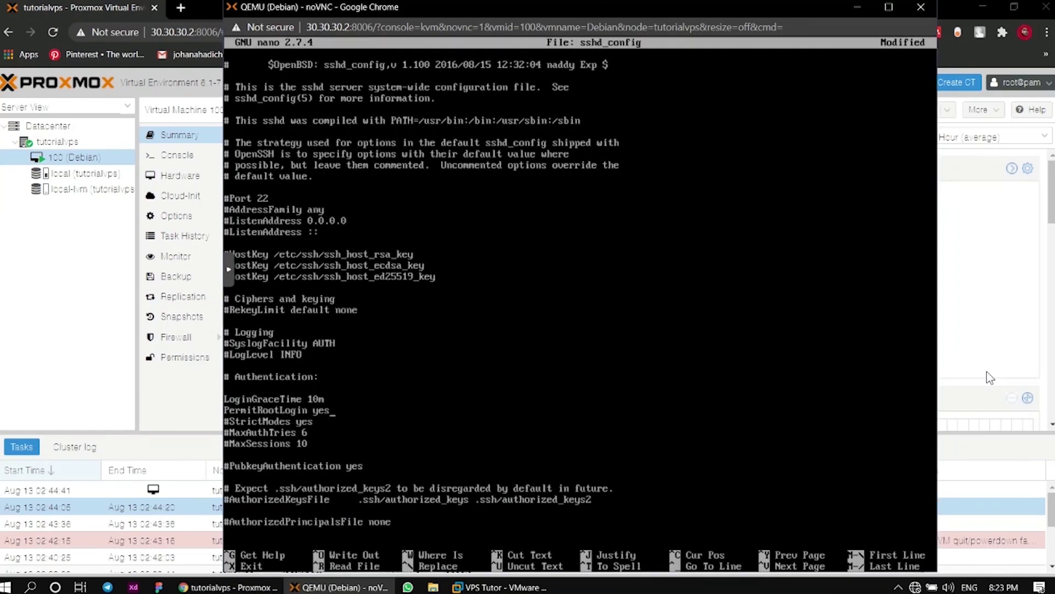
{"action": "key", "text": "ctrl+o"}
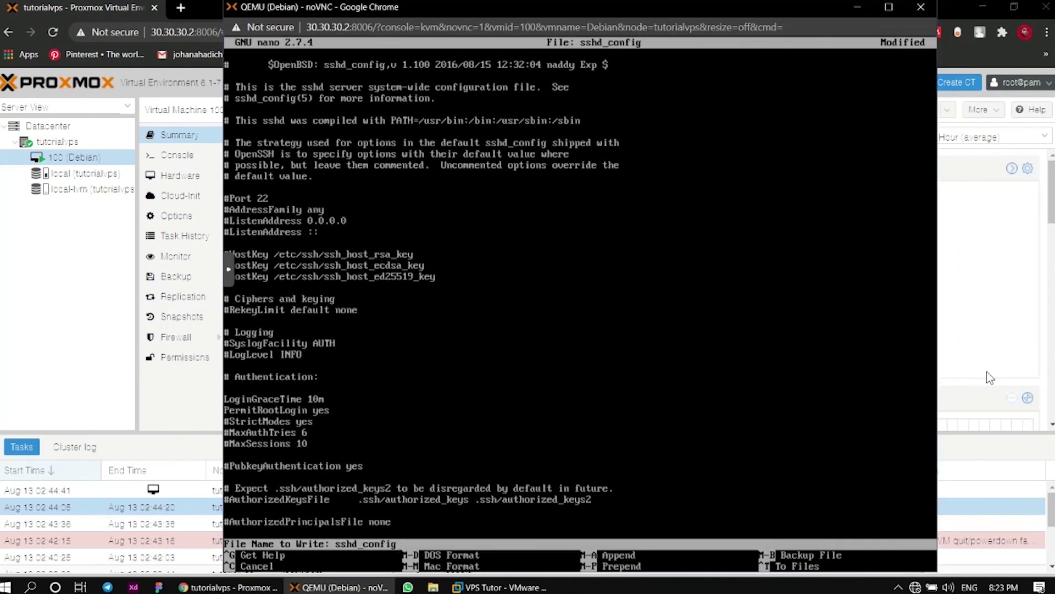
{"action": "key", "text": "Return"}
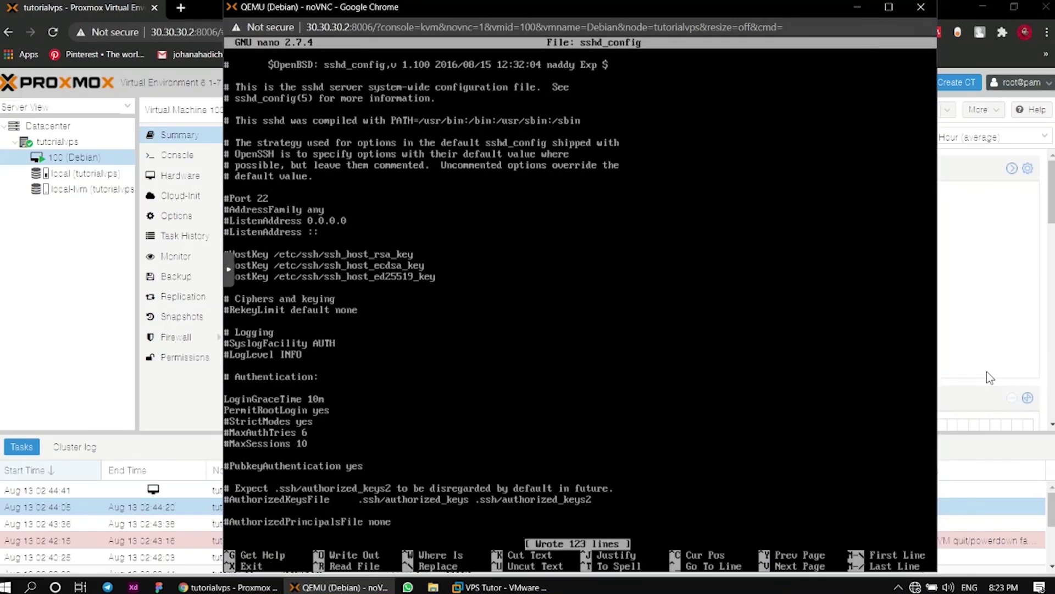
{"action": "key", "text": "ctrl+x"}
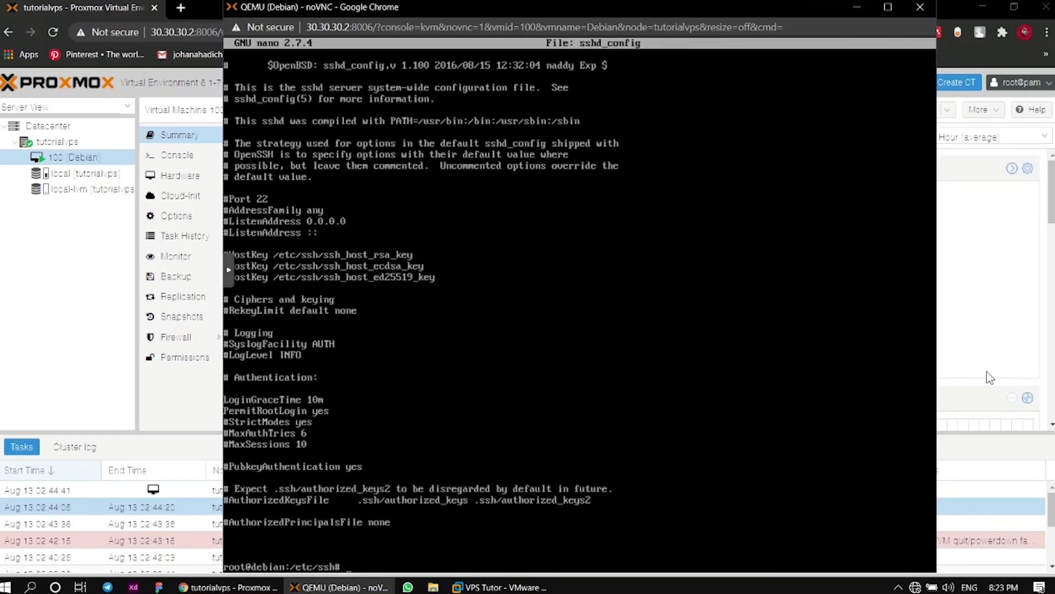
Run 'service ssh restart', then check it with 'service ssh status'
{"action": "type", "text": "servi"}
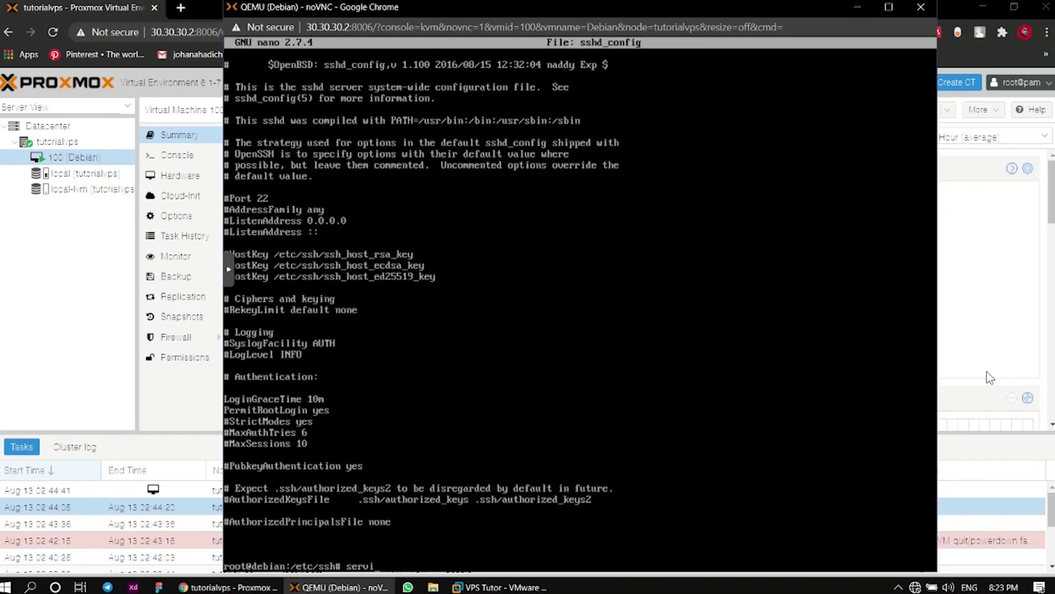
{"action": "type", "text": "ce ssh restart"}
{"action": "key", "text": "Return"}
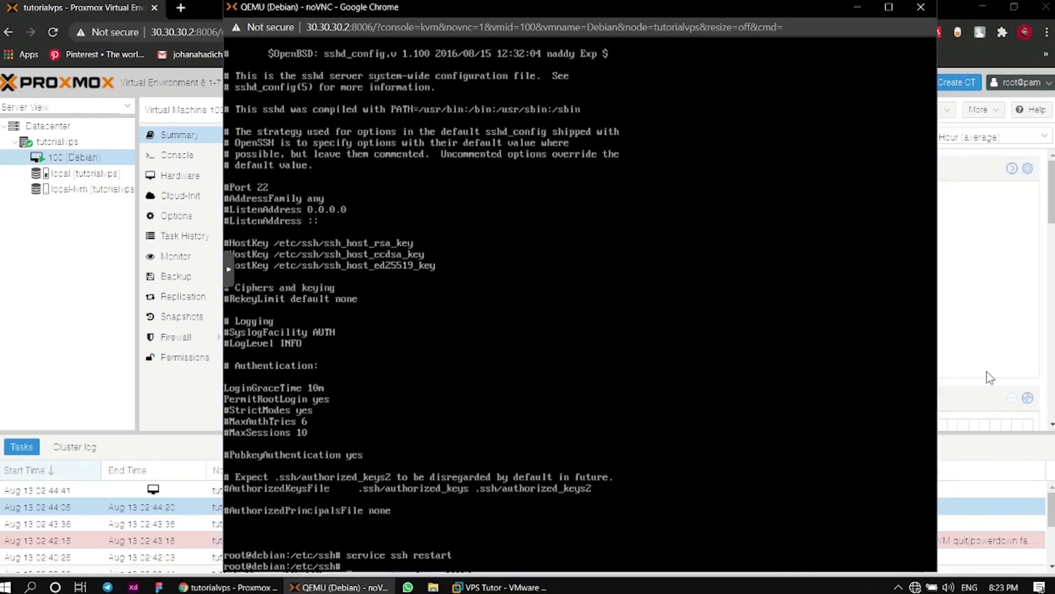
{"action": "key", "text": "Up"}
{"action": "key", "text": "BackSpace"}
{"action": "key", "text": "BackSpace"}
{"action": "key", "text": "BackSpace"}
{"action": "key", "text": "BackSpace"}
{"action": "key", "text": "BackSpace"}
{"action": "key", "text": "BackSpace"}
{"action": "key", "text": "BackSpace"}
{"action": "type", "text": "status"}
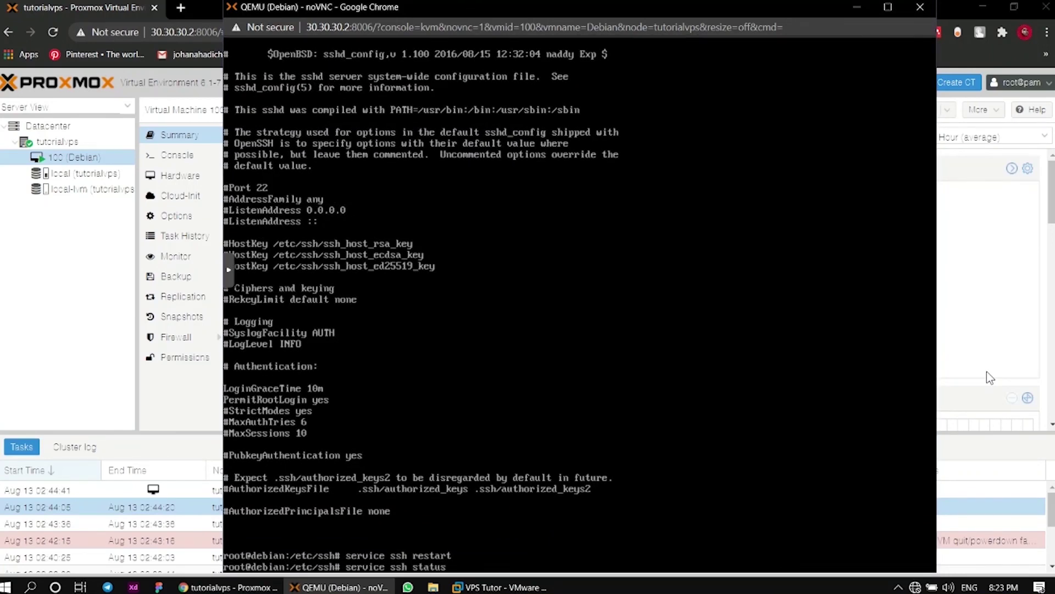
{"action": "key", "text": "Return"}
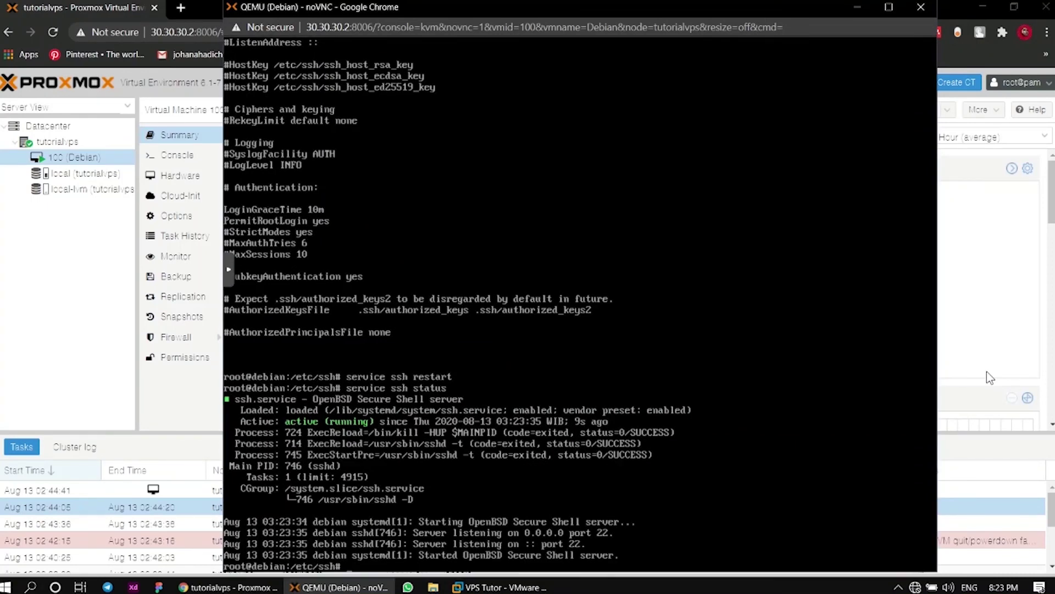
Minimize the open windows, launch PuTTY, and connect over SSH to 30.30.30.7
{"action": "left_click", "coordinate": [857, 7]}
{"action": "left_click", "coordinate": [983, 7]}
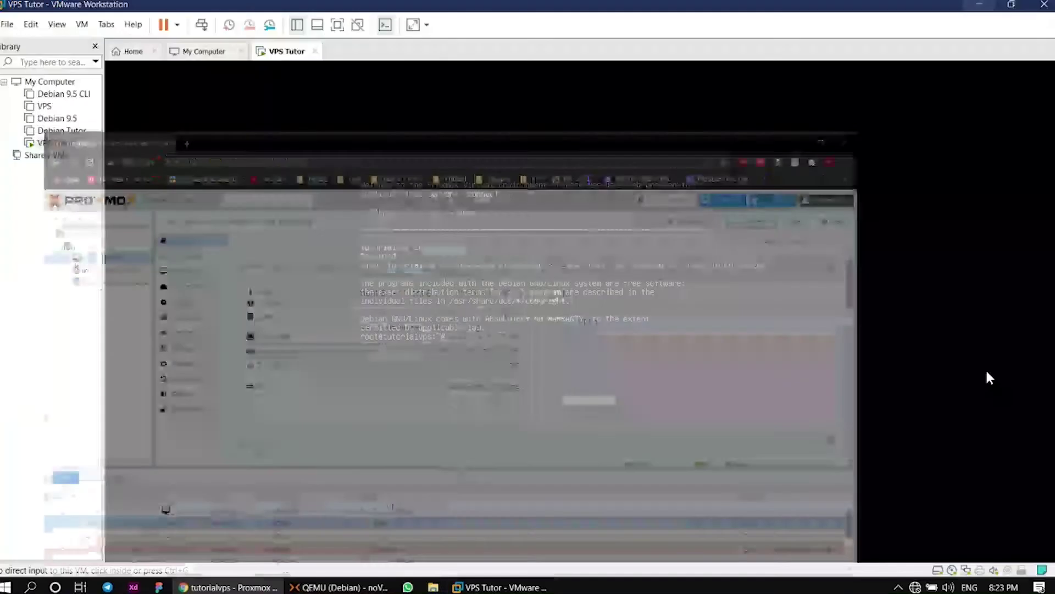
{"action": "left_click", "coordinate": [979, 5]}
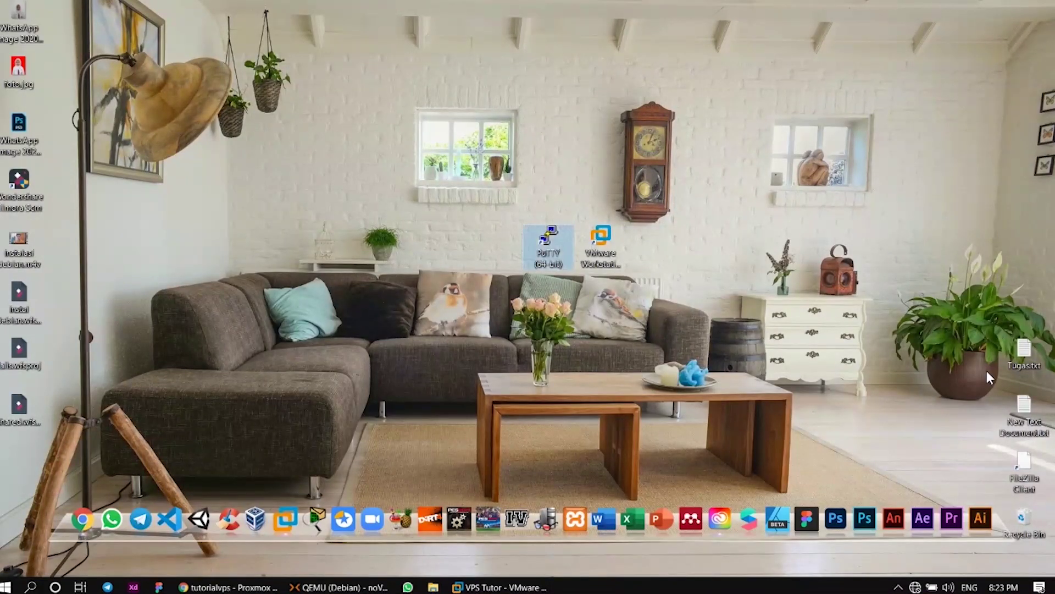
{"action": "double_click", "coordinate": [548, 242]}
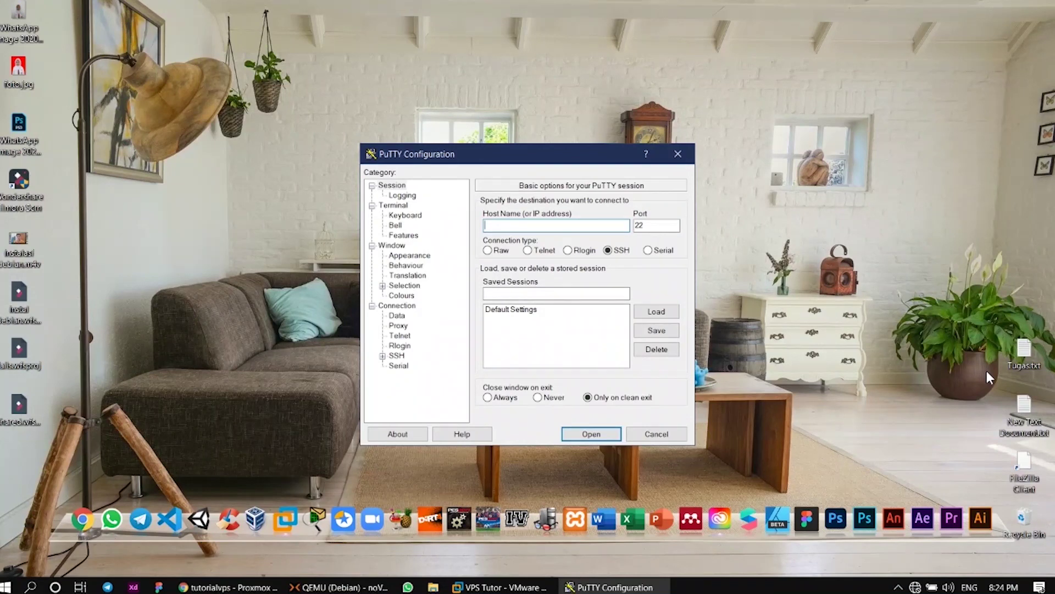
{"action": "type", "text": "30.30.30.7"}
{"action": "key", "text": "Return"}
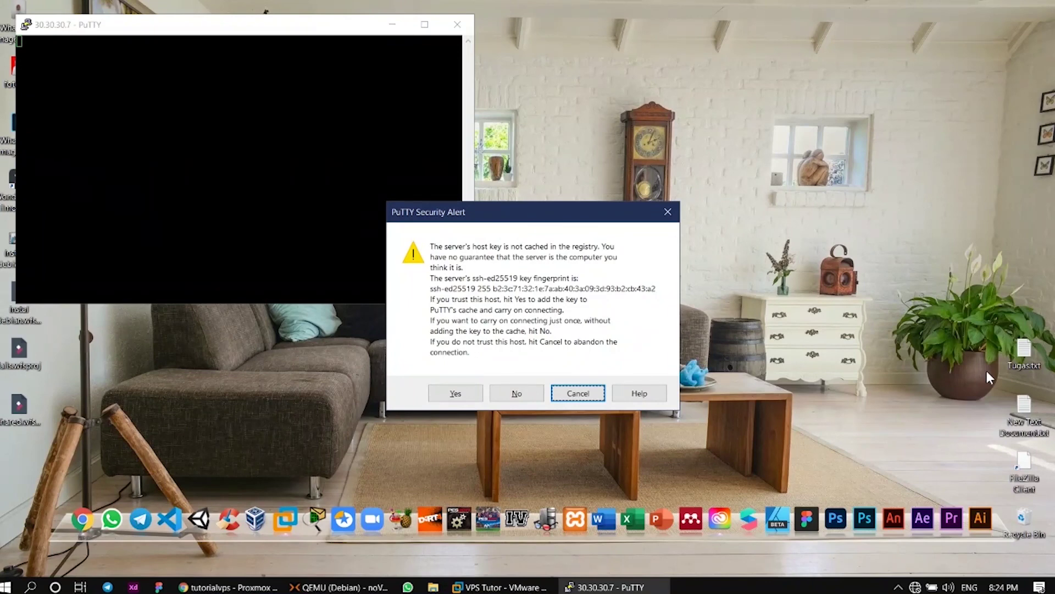
Accept the server's host key and log in as root with the root password
{"action": "key", "text": "alt+y"}
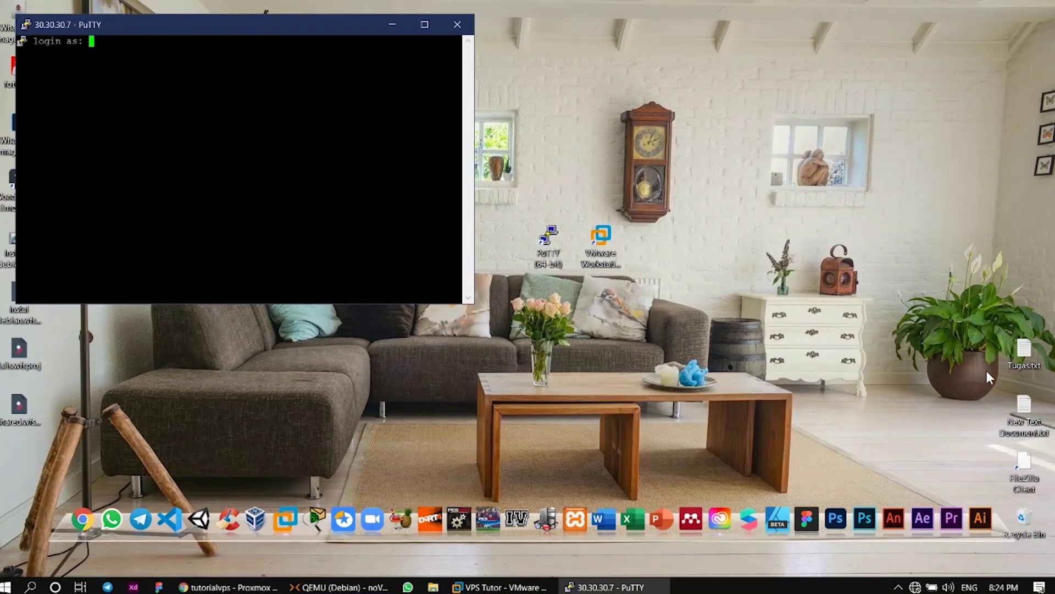
{"action": "type", "text": "oot"}
{"action": "key", "text": "Return"}
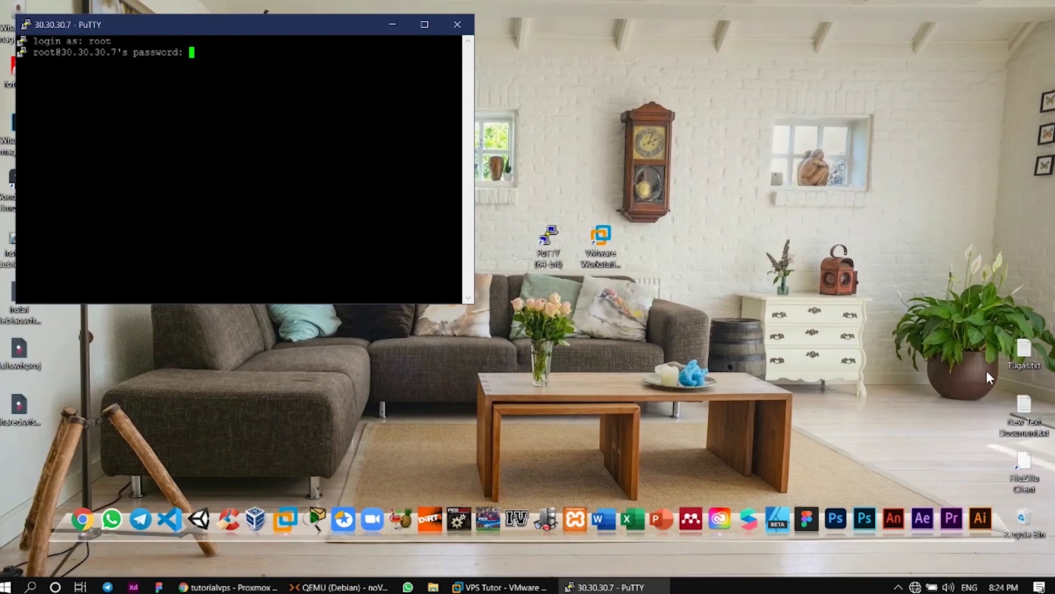
{"action": "key", "text": "Return"}
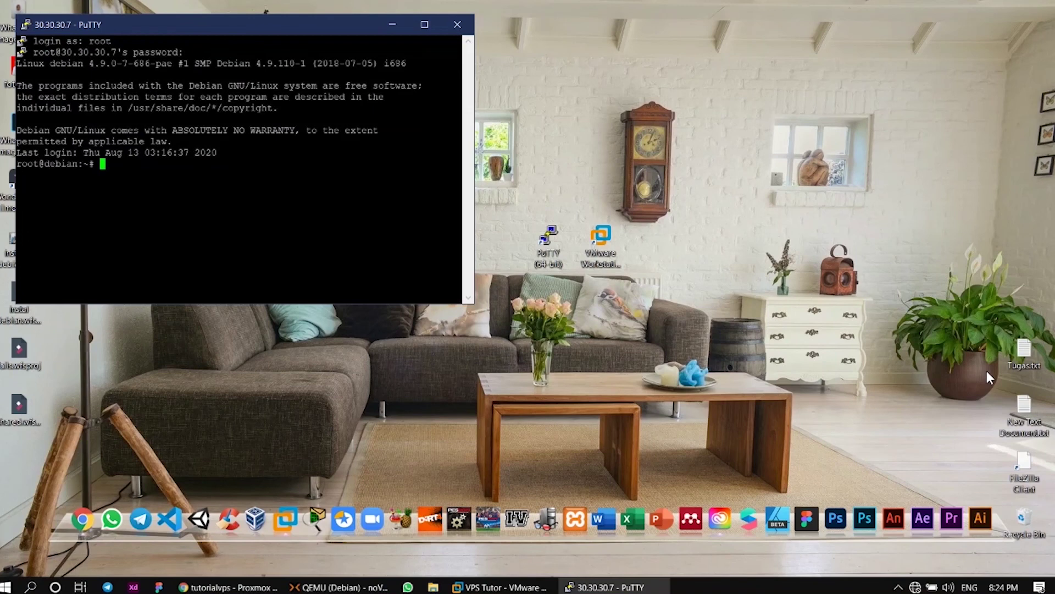